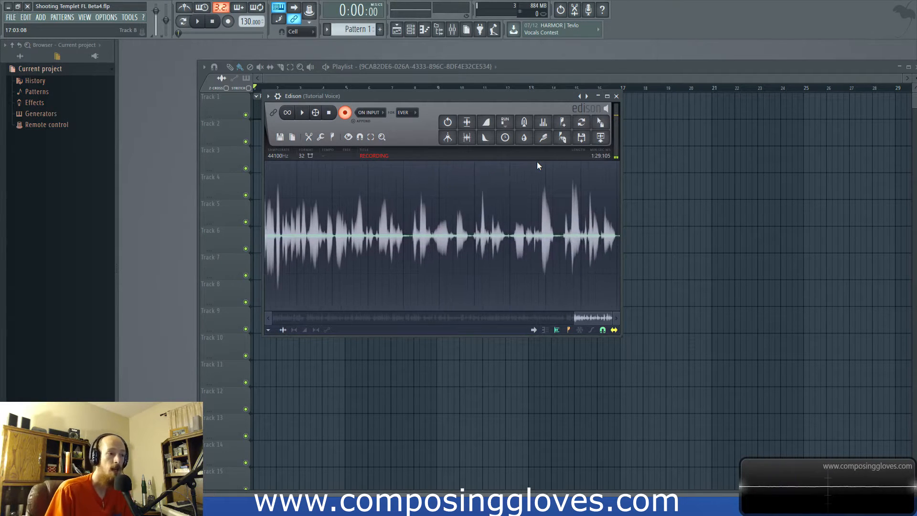
- Switch to the other open FL Studio project, which contains the Kontakt 5 channel
click(518, 82)
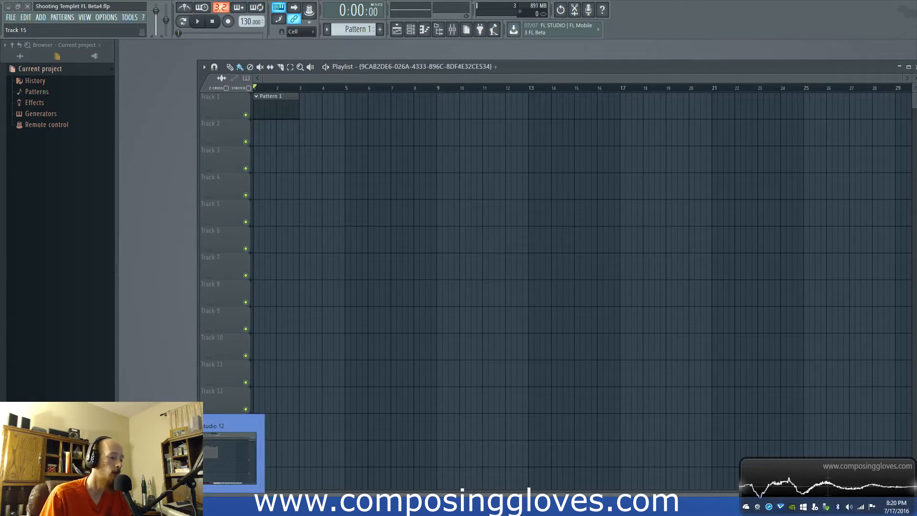
key(F6)
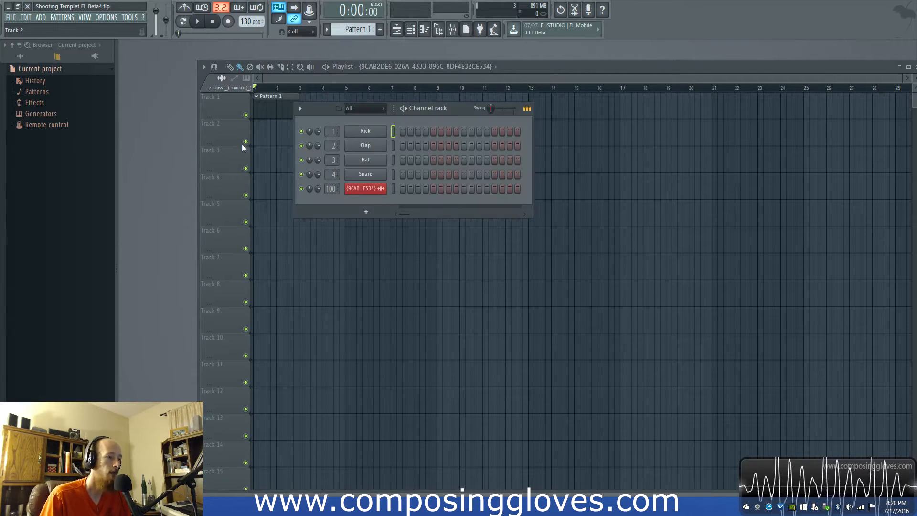
click(157, 506)
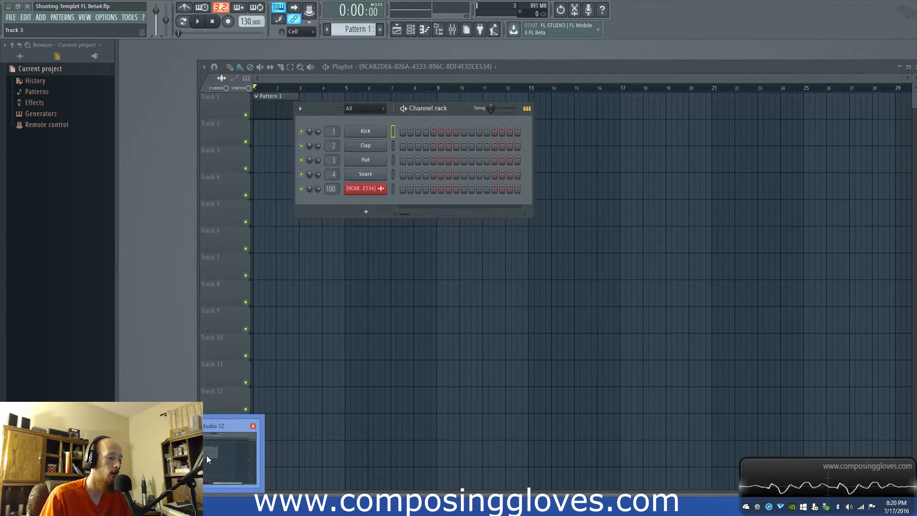
click(229, 458)
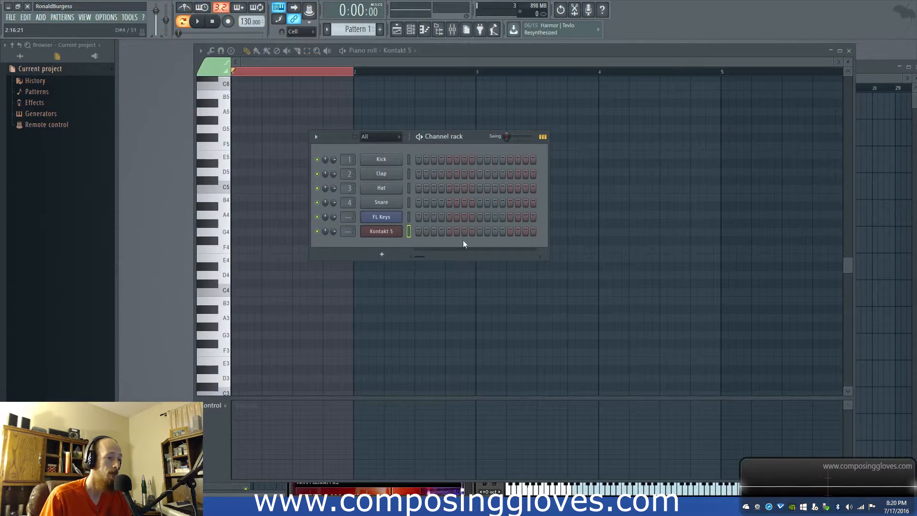
- Open the Kontakt 5 channel in the piano roll and clear the time selection over the first bar
right_click(379, 231)
click(366, 63)
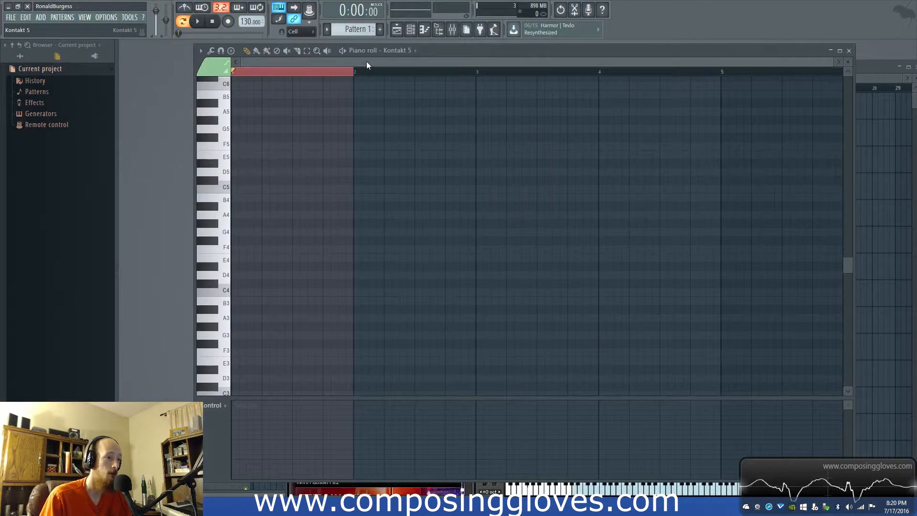
click(310, 73)
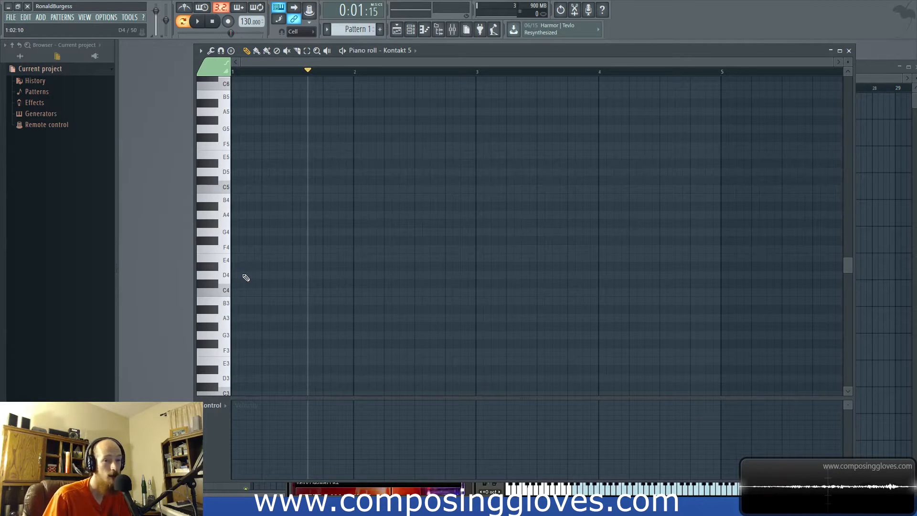
- Enter a rising and falling arpeggio in bar 1 with the notes B3, D4, F#4, B4, D5, B4, F#4, D4
click(237, 304)
click(251, 275)
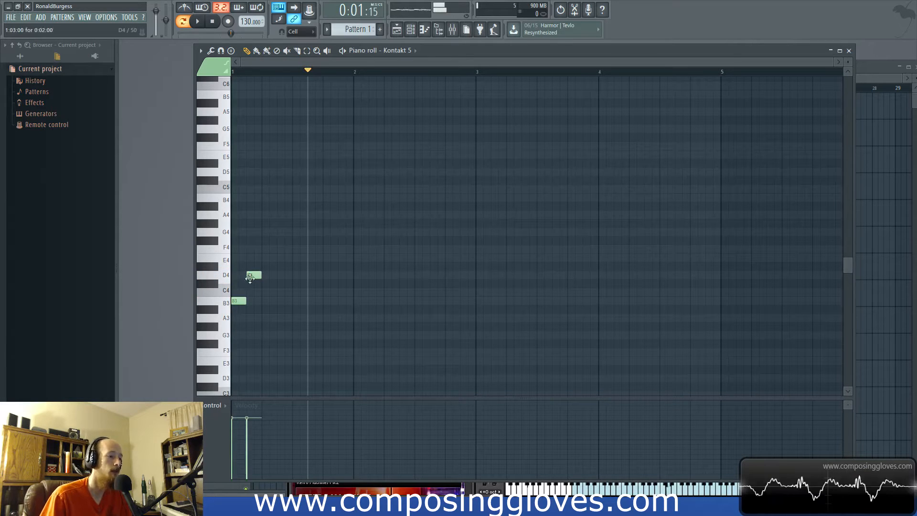
click(266, 240)
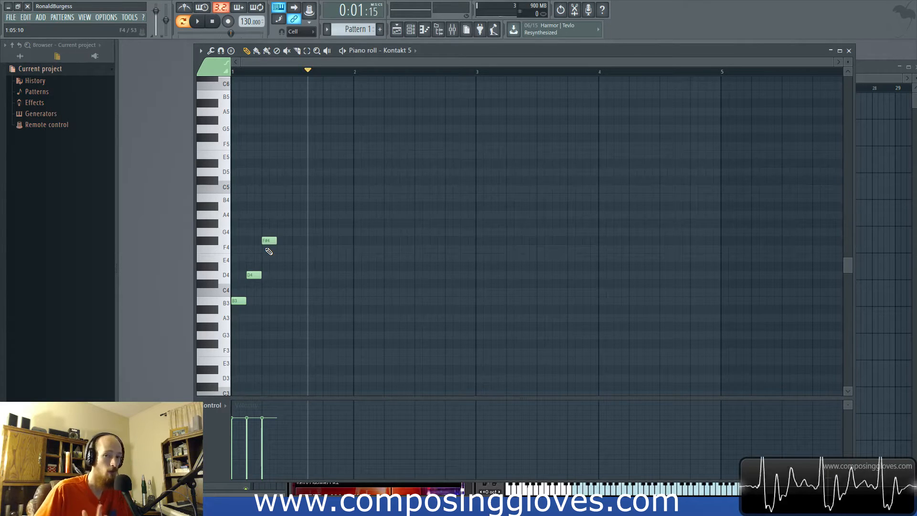
click(236, 299)
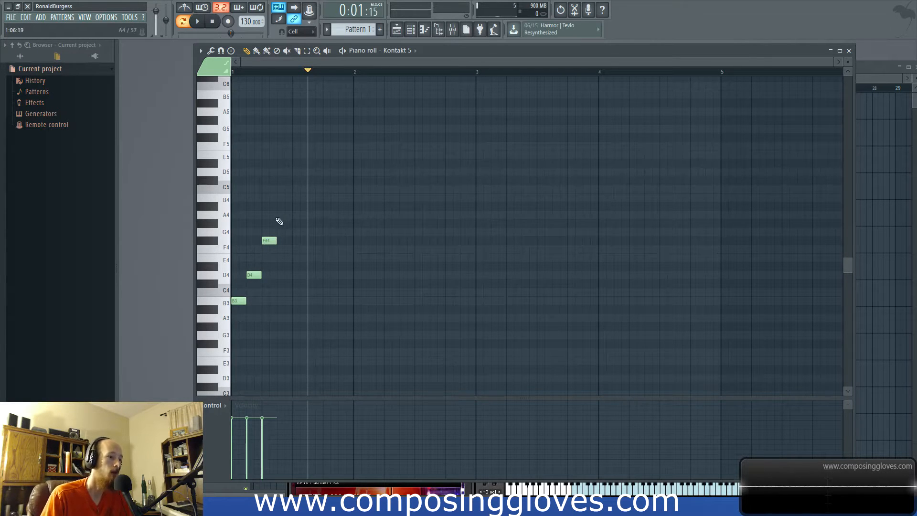
click(284, 198)
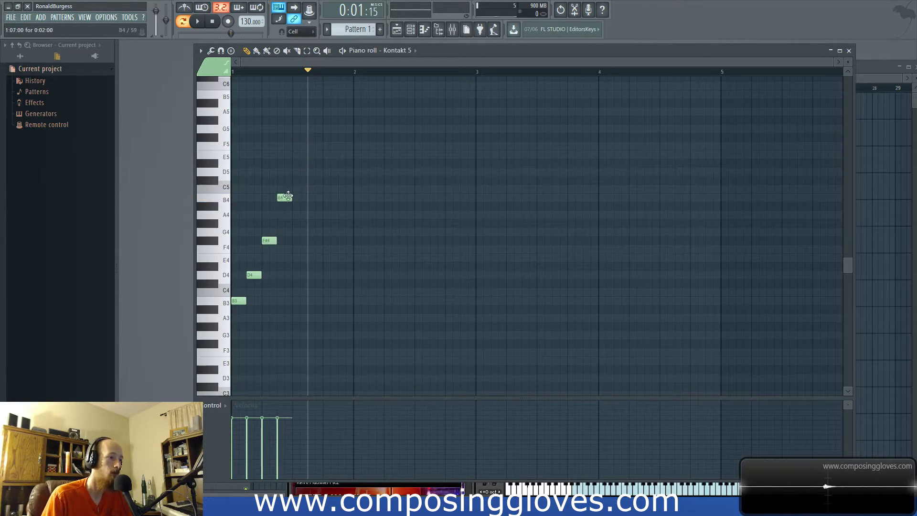
click(300, 172)
click(315, 198)
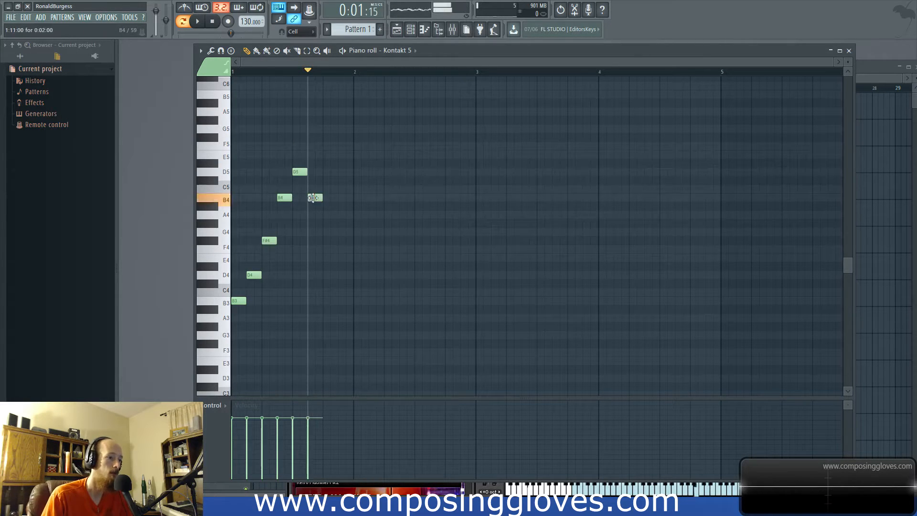
click(330, 240)
click(345, 275)
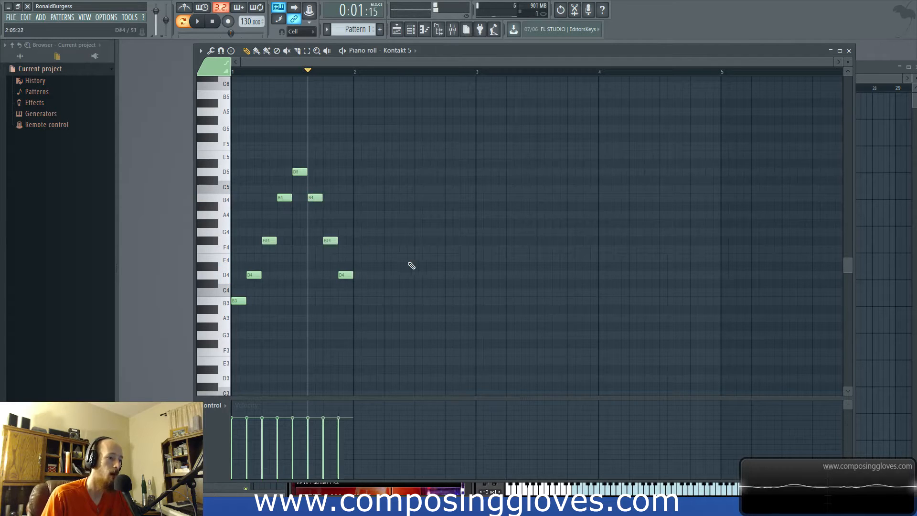
- Enter a rising and falling arpeggio in bar 2 with the notes A3, C#4, E4, A4, C#5, A4, E4, C#4
drag(220, 304, 250, 193)
ctrl+click(240, 318)
click(361, 318)
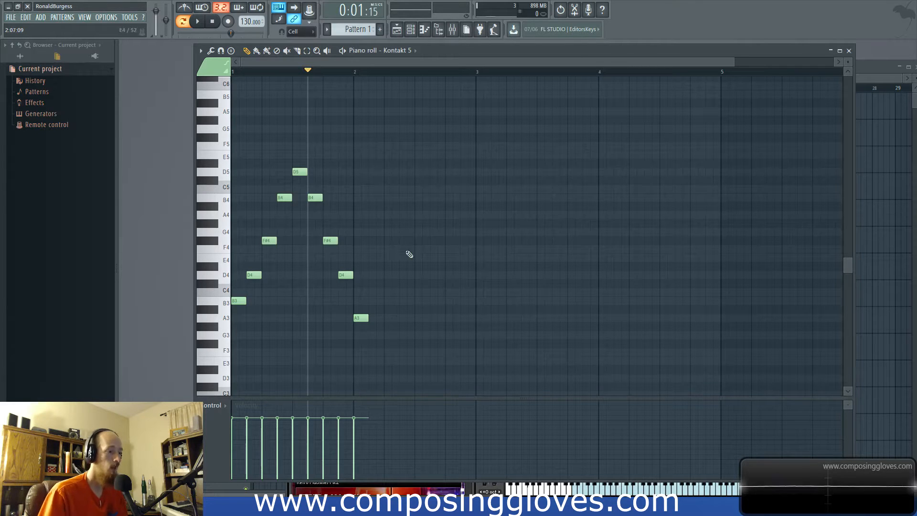
click(375, 283)
click(391, 257)
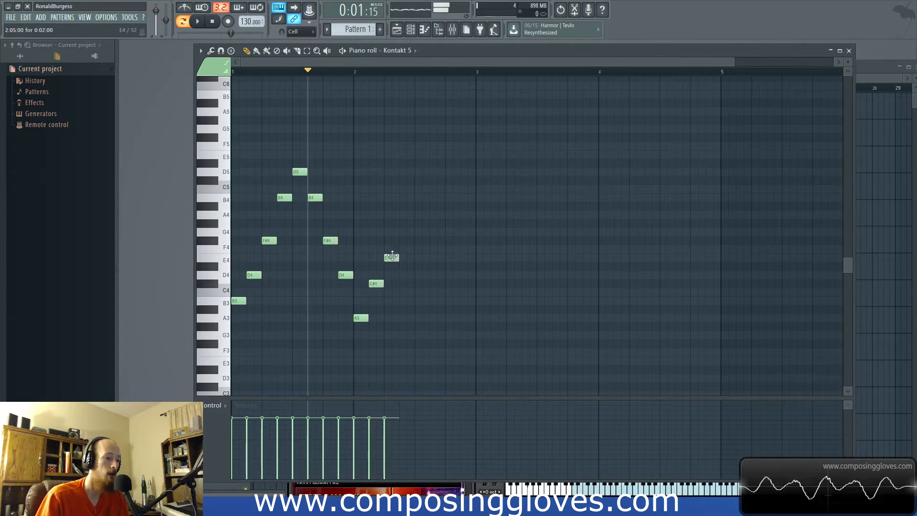
click(407, 231)
right_click(407, 231)
click(407, 214)
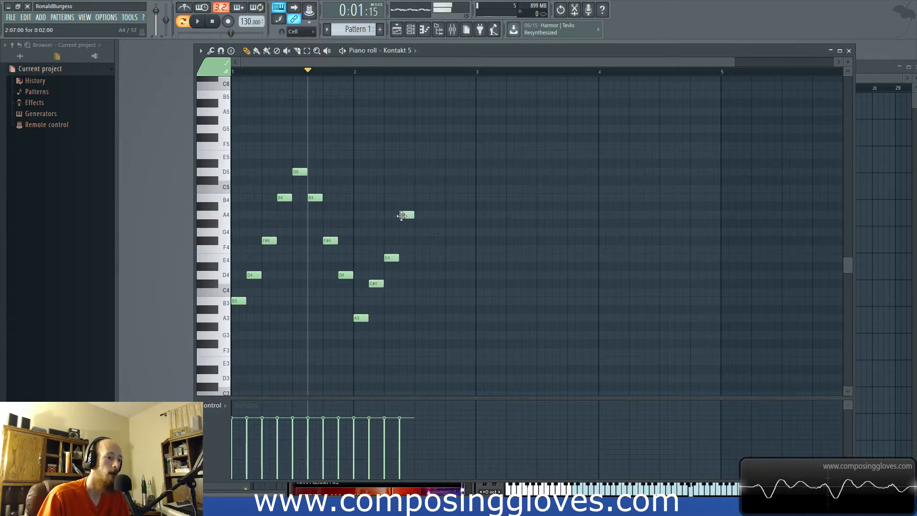
click(423, 181)
click(438, 214)
click(453, 258)
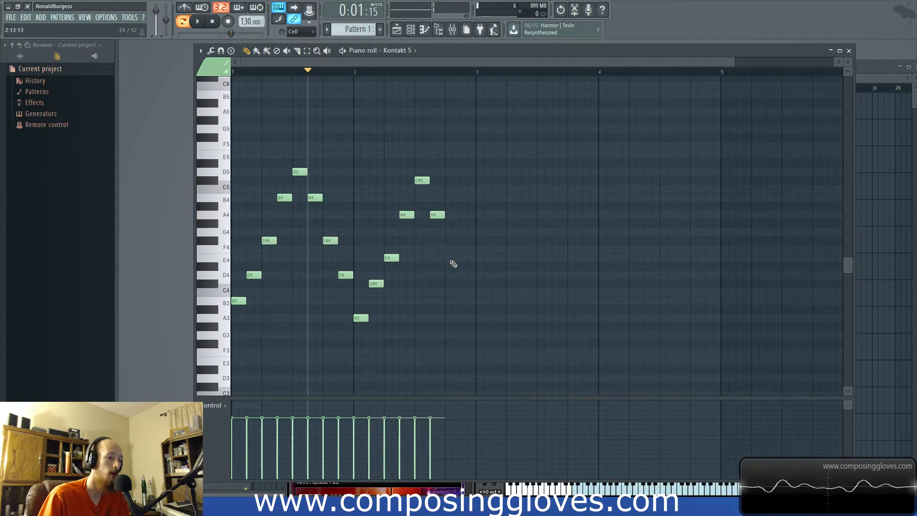
click(468, 283)
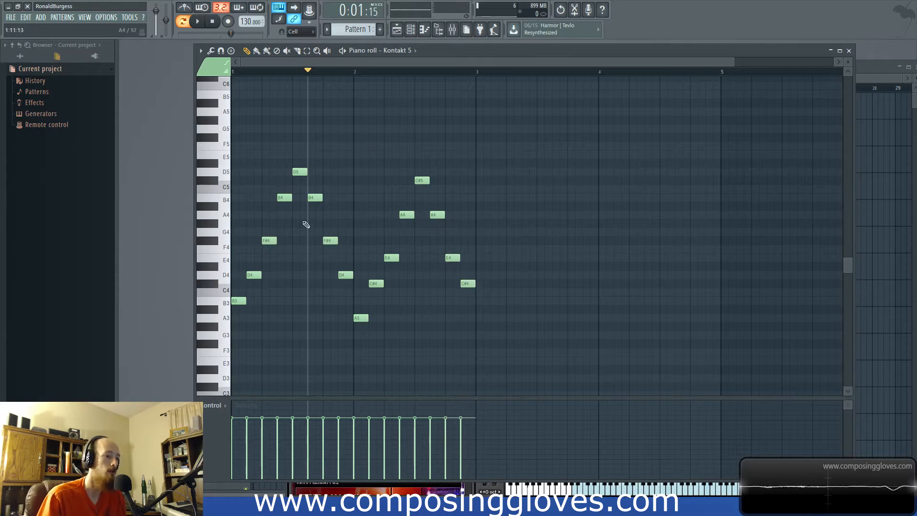
click(484, 328)
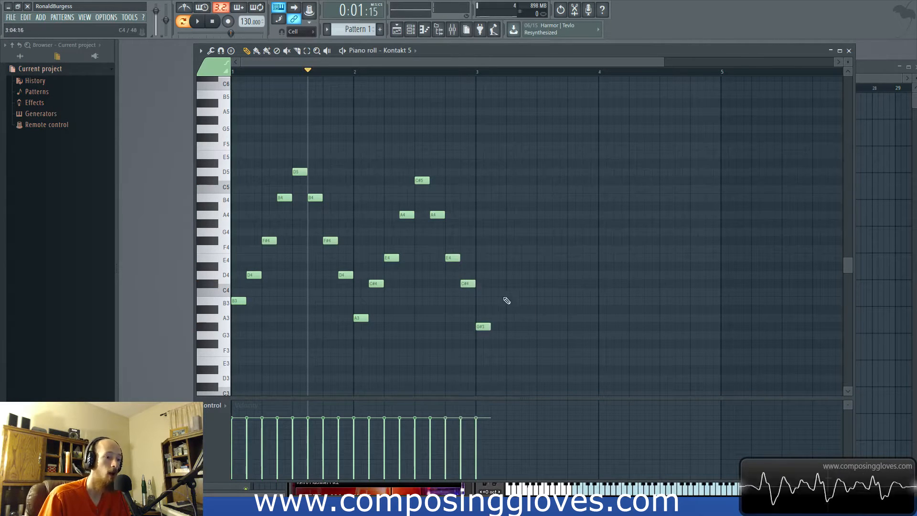
drag(484, 326, 483, 344)
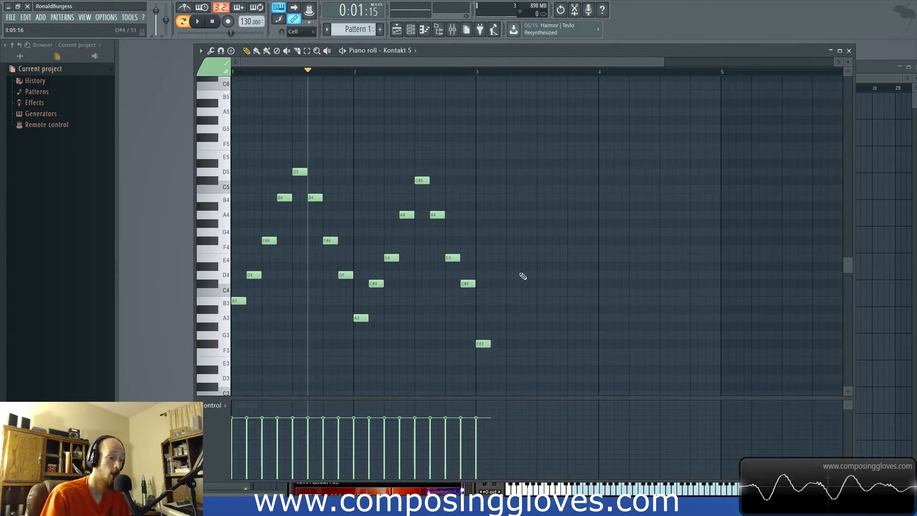
right_click(483, 344)
- Enter a rising and falling arpeggio in bar 3 with the notes G3, B3, D4, G4, B4, G4, D4, B3
click(487, 336)
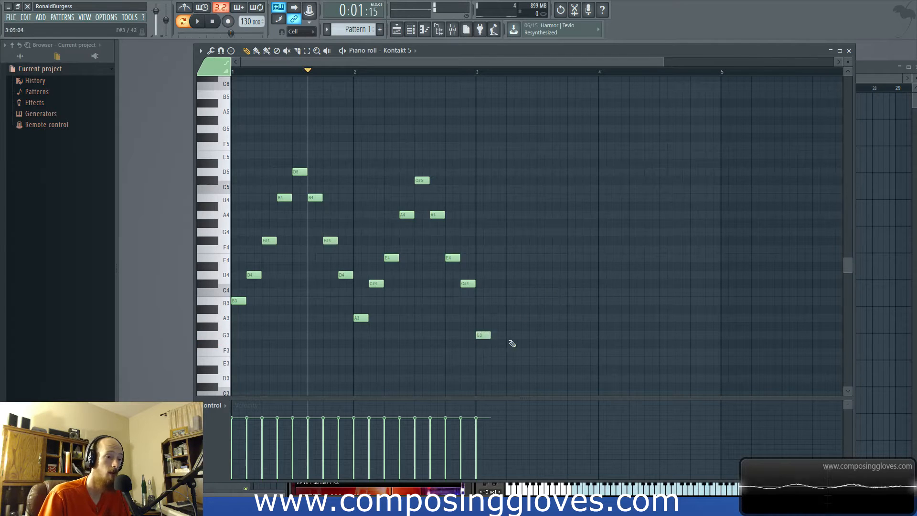
click(497, 302)
click(509, 275)
click(529, 233)
click(546, 198)
click(558, 232)
click(572, 274)
click(589, 302)
- Copy the arpeggio notes A3 through the second E4 from bar 2 into bar 4 and deselect them
drag(369, 202, 475, 340)
mouse_move(361, 318)
mouse_down()
mouse_move(644, 322)
mouse_move(606, 321)
mouse_up()
ctrl+click(612, 201)
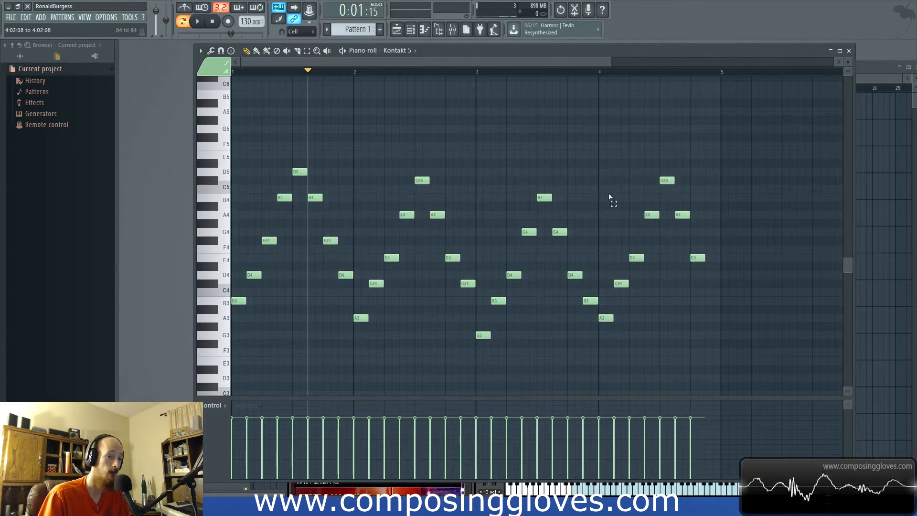
- Play the four-bar arpeggio pattern from the start to listen to it, and stop playback
key(space)
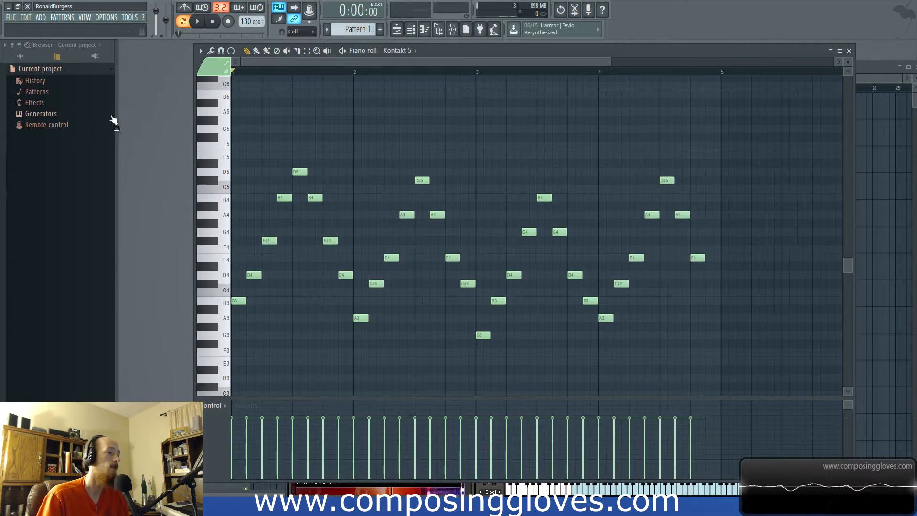
key(space)
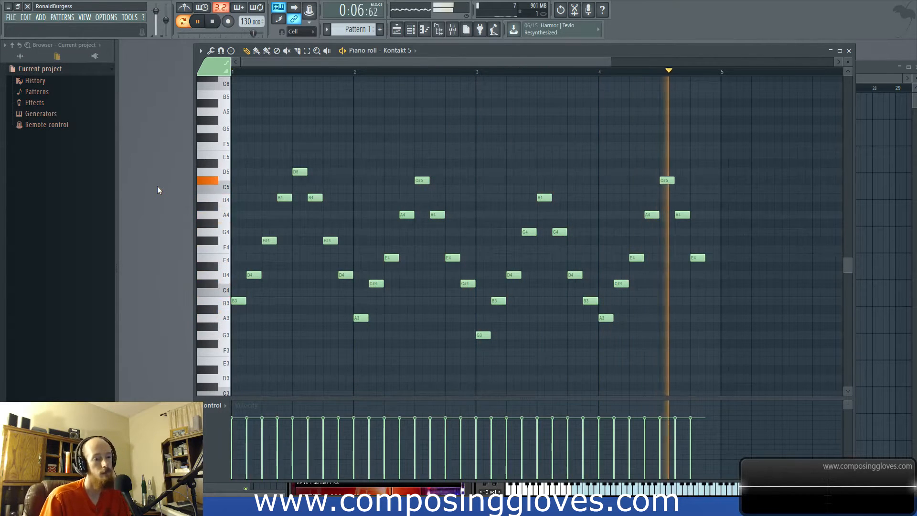
key(space)
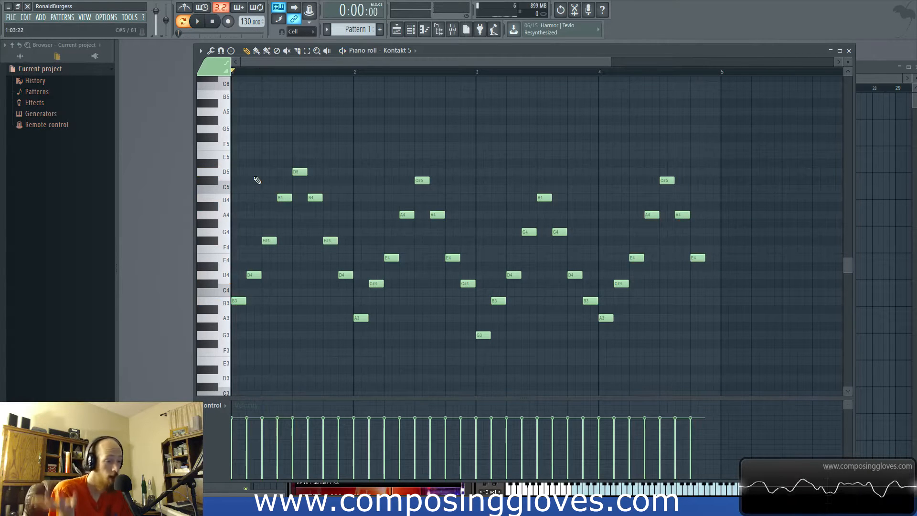
- Enable the Space reverb in Kontakt's The Grandeur, raise its amount, adjust its distance and choose the Cathedral room
key(F6)
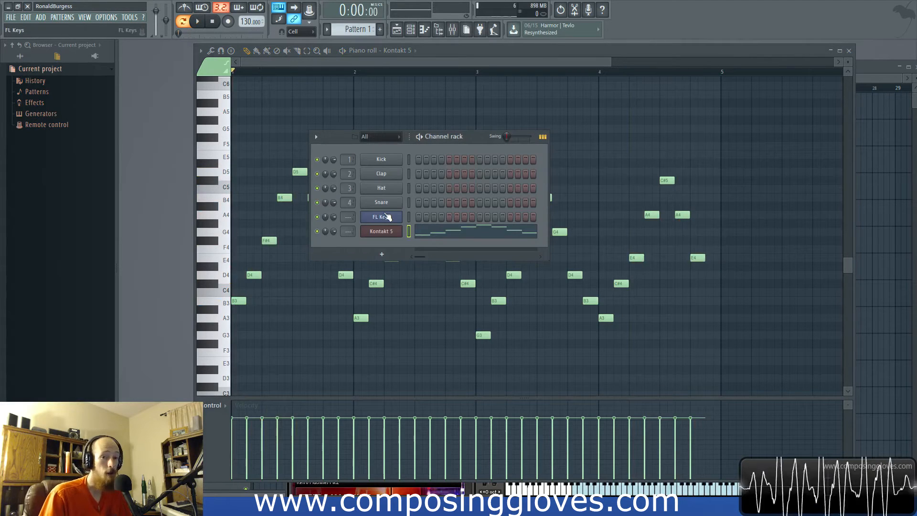
click(382, 232)
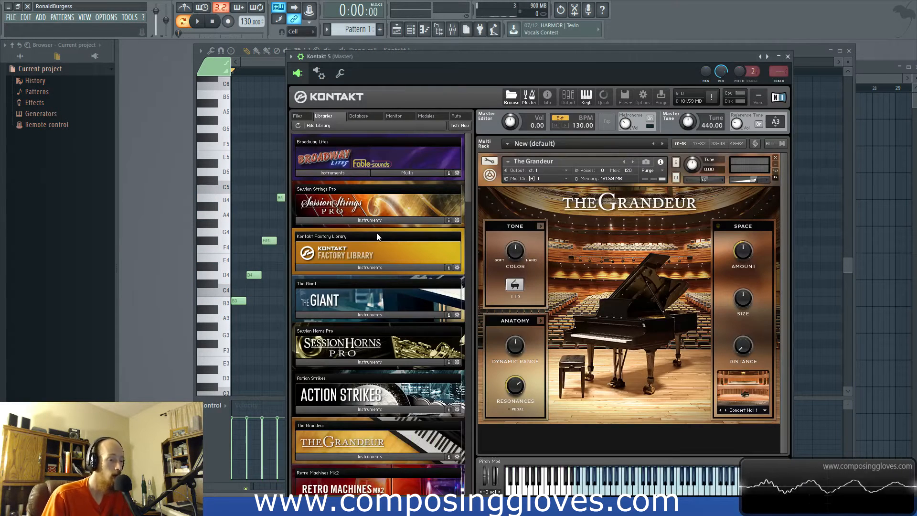
click(718, 226)
drag(744, 254, 746, 238)
drag(747, 348, 743, 301)
drag(749, 356, 758, 391)
click(745, 409)
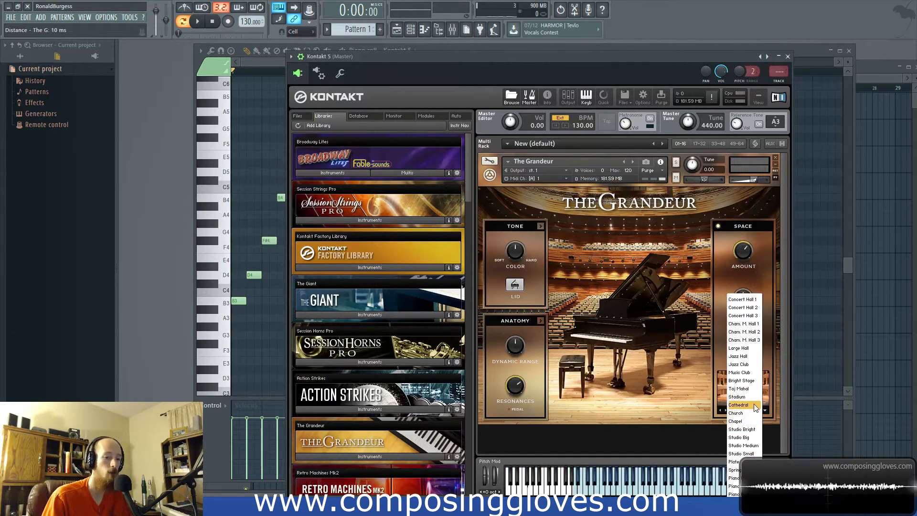
click(755, 406)
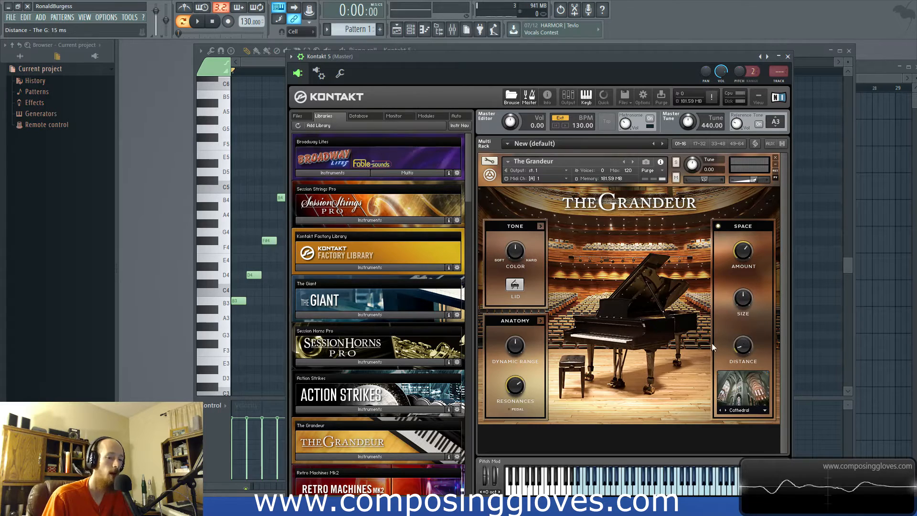
- Move the Kontakt window away from the channel rack and add a MIDI Out channel
drag(462, 57, 739, 91)
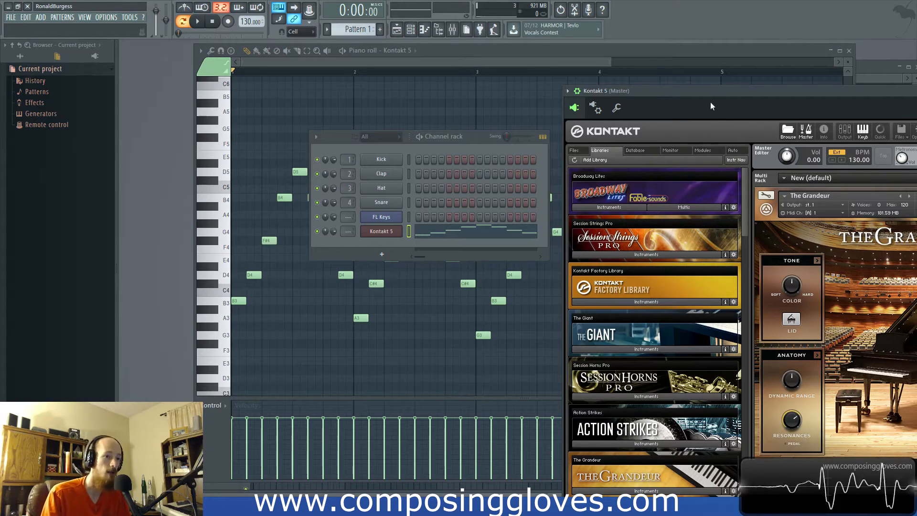
drag(704, 93, 381, 61)
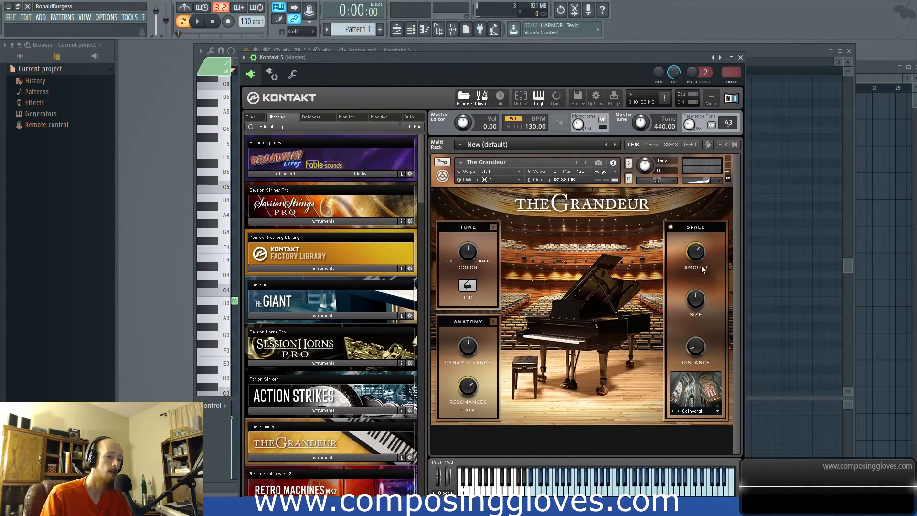
drag(253, 88, 635, 88)
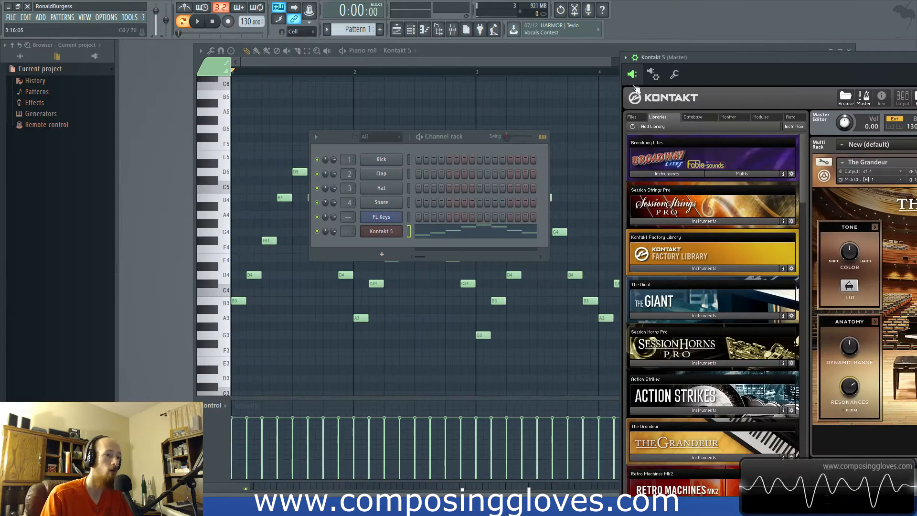
click(382, 254)
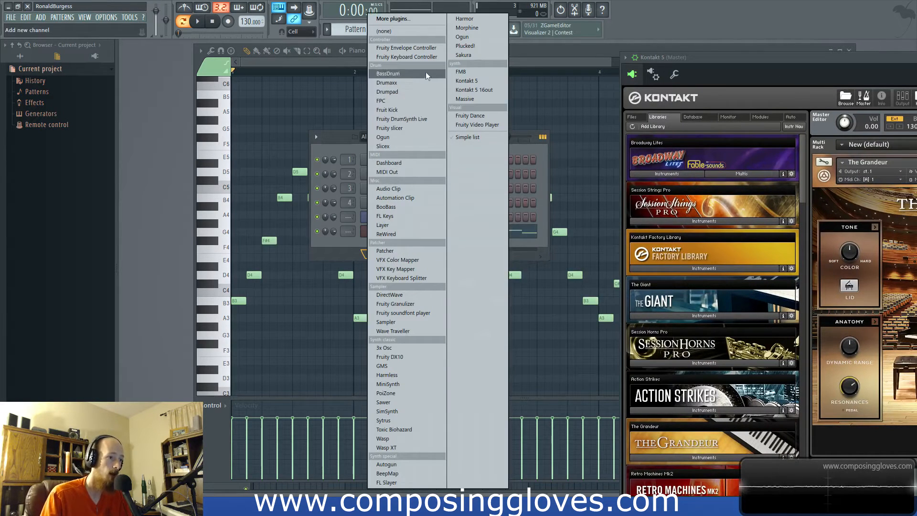
click(418, 174)
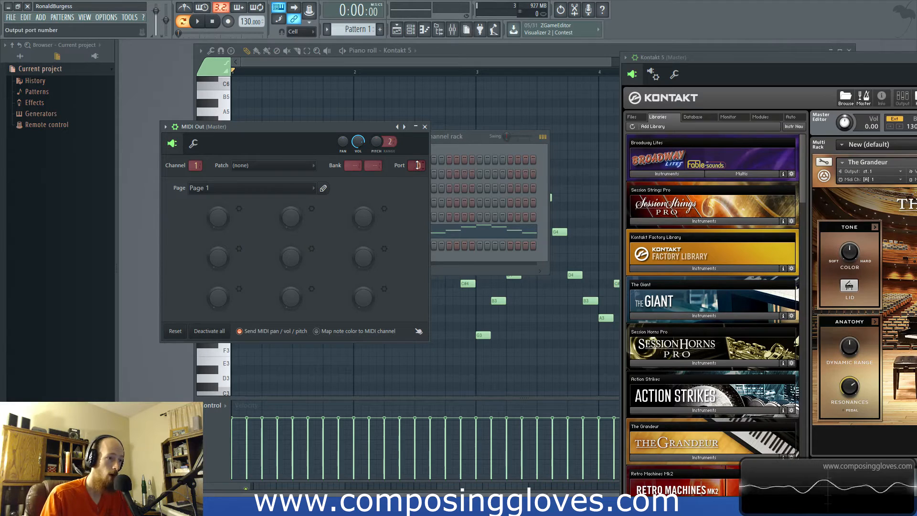
- Set the MIDI Out port to 1 and, in Kontakt 5's plugin settings, set its output port to 1
drag(417, 165, 417, 165)
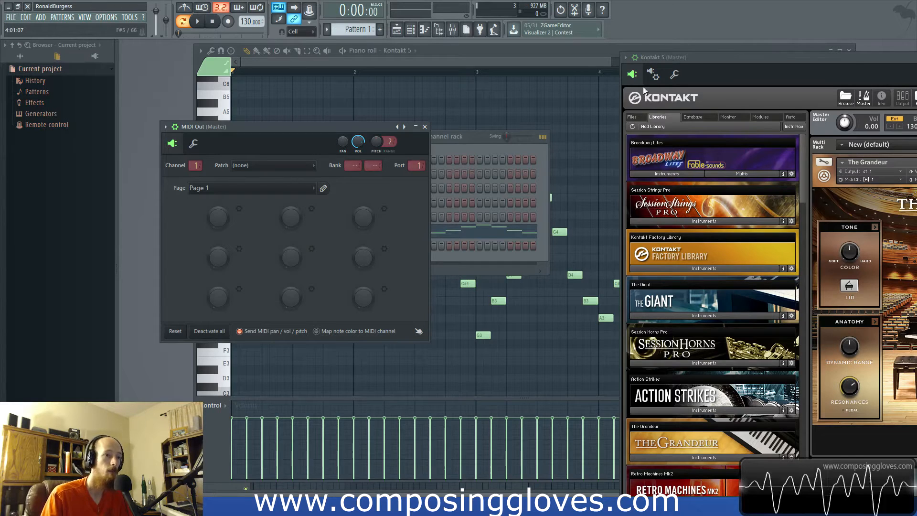
click(652, 74)
drag(725, 203, 725, 200)
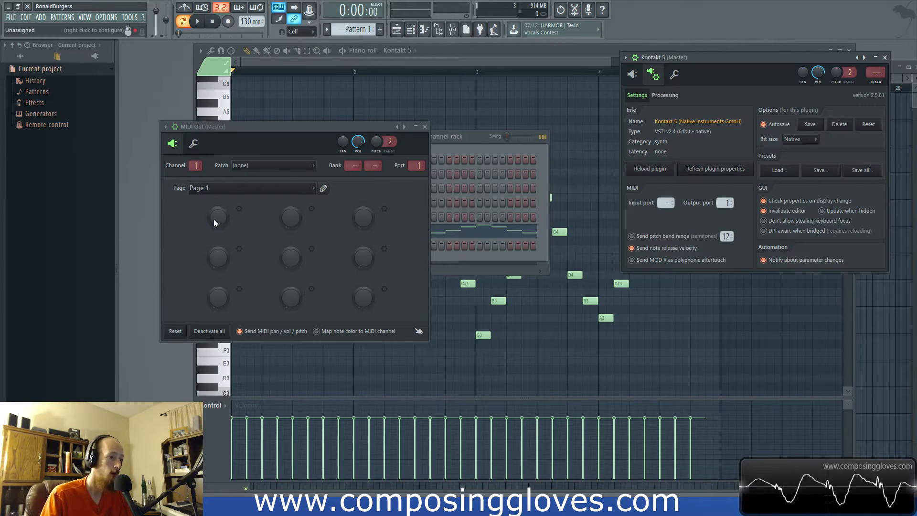
- Assign CC controller 64 to the first knob of the MIDI Out channel and create an automation clip for it
click(238, 208)
click(293, 250)
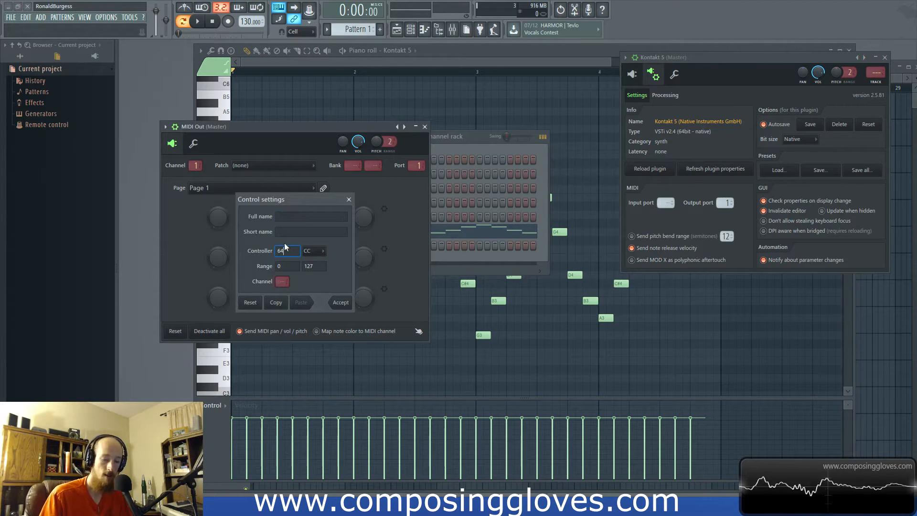
click(340, 303)
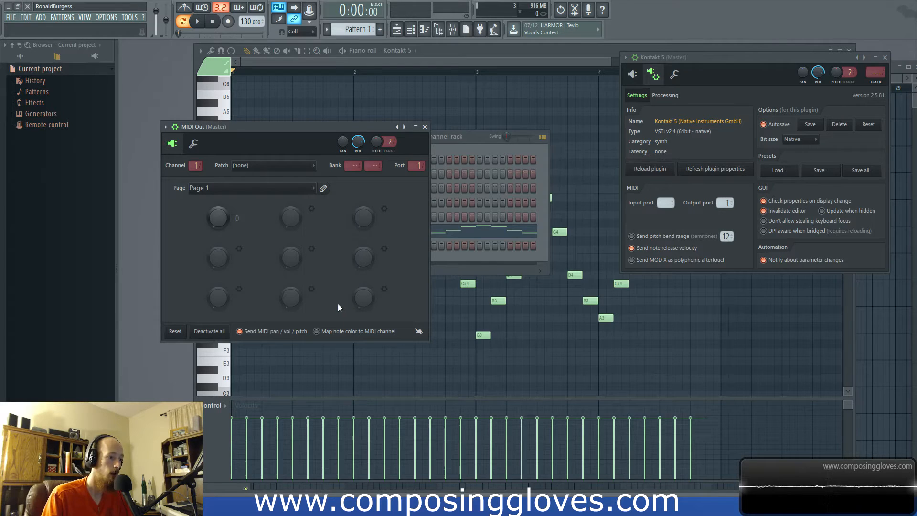
right_click(219, 220)
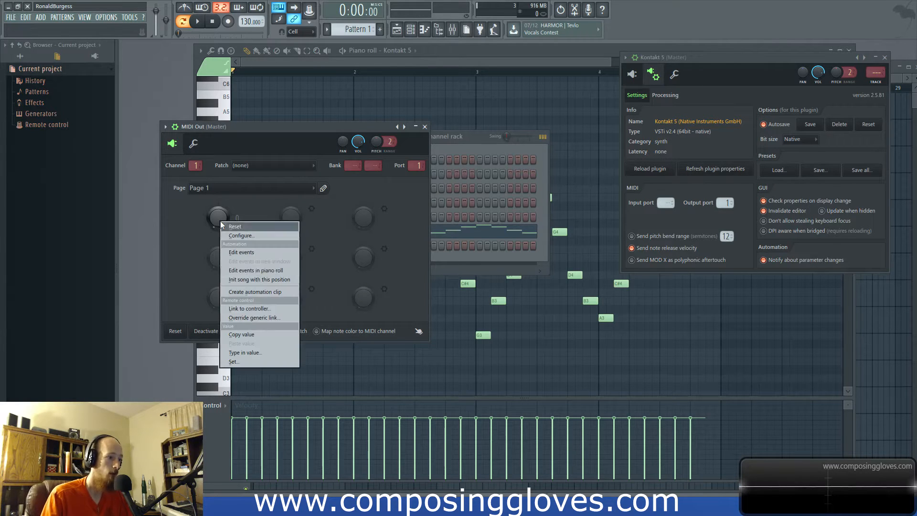
click(259, 293)
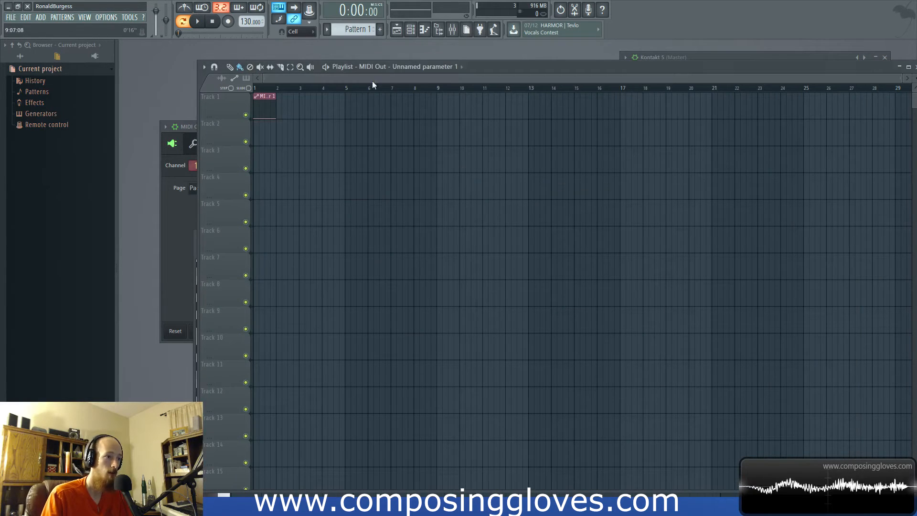
- Place Pattern 1 at the start of playlist Track 2 and extend the MIDI Out automation clip to four bars
click(434, 65)
click(380, 103)
drag(322, 134, 267, 136)
drag(277, 101, 342, 105)
scroll(248, 125, up, 3)
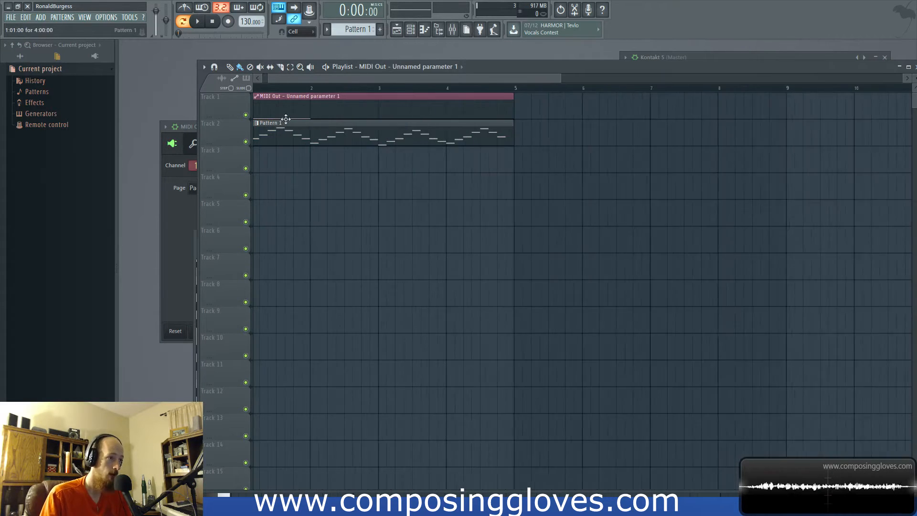
- Shape the automation clip so each of the four bars starts at full value and curves down to zero just before the next bar
right_click(287, 110)
drag(286, 110, 325, 124)
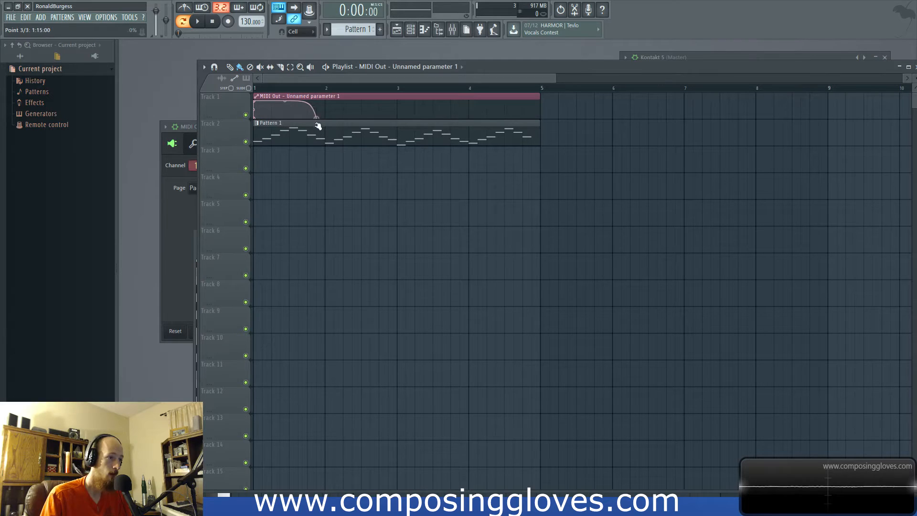
drag(320, 128, 314, 130)
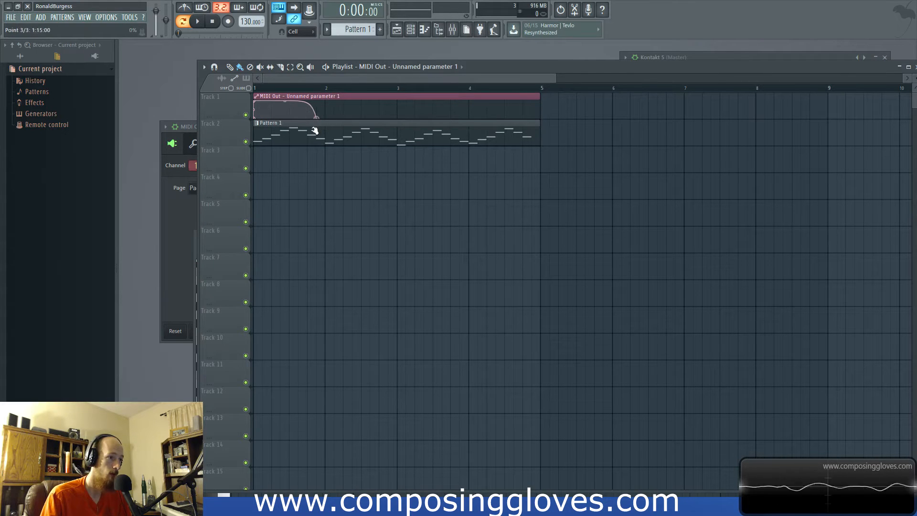
right_click(327, 110)
right_click(341, 108)
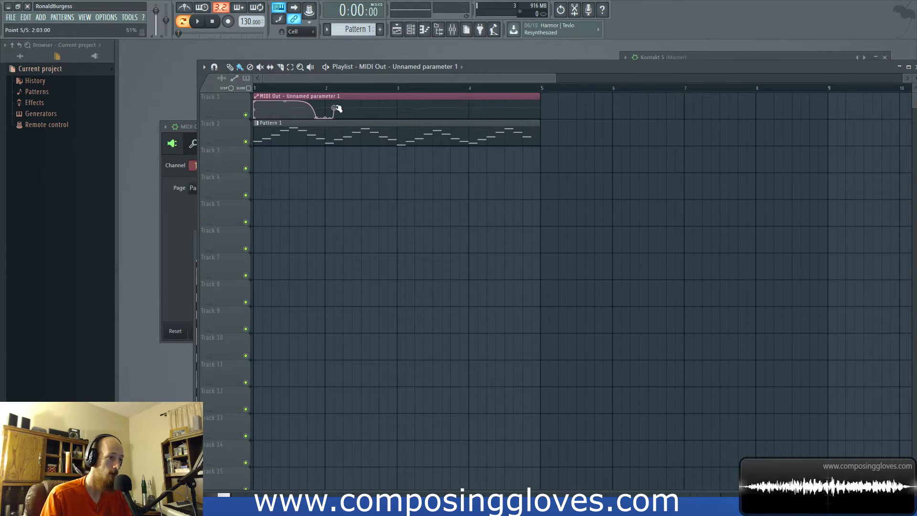
drag(394, 114, 464, 127)
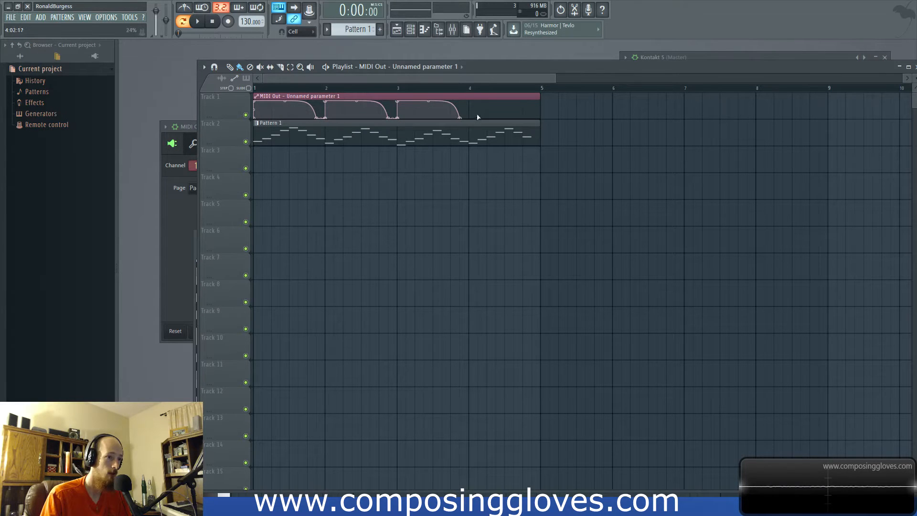
drag(491, 110, 540, 133)
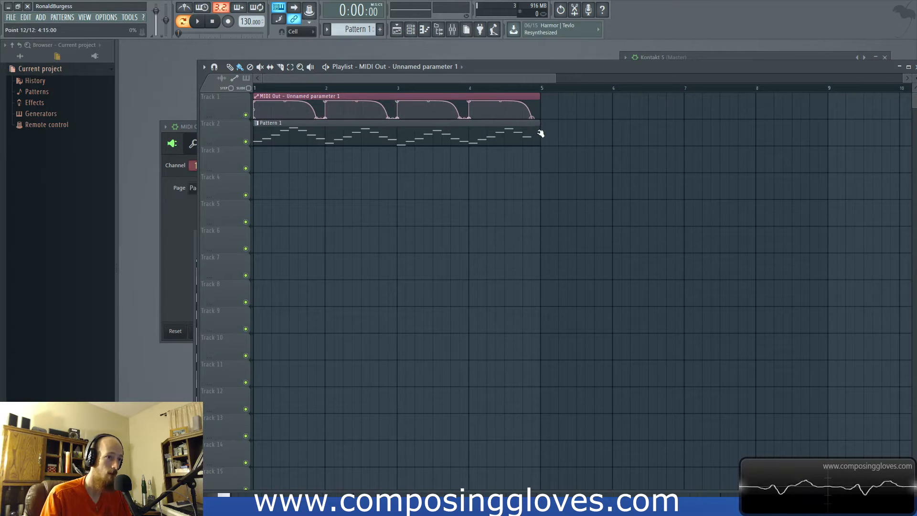
- Extend the automation clip past bar 5, switch playback to song mode and trim the clip back to four bars
drag(541, 96, 585, 93)
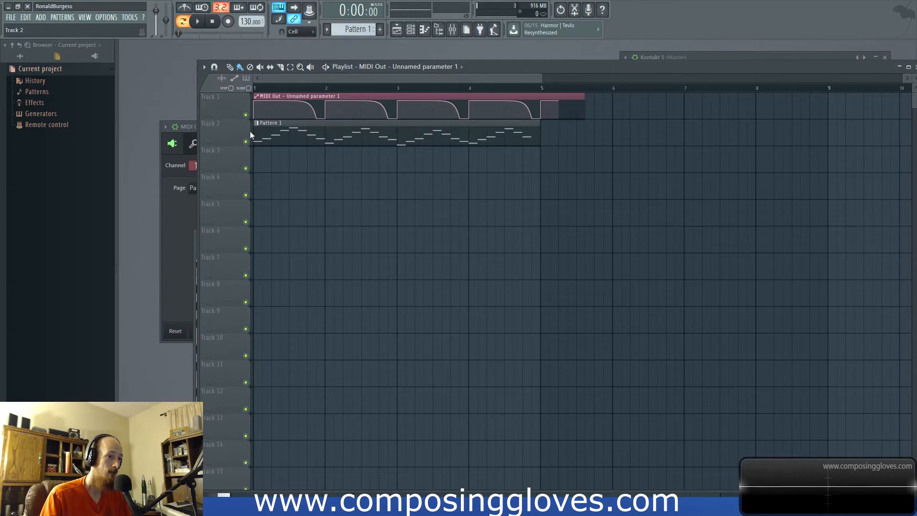
key(l)
drag(592, 96, 540, 96)
- Play the song briefly to test the automation, and set the MIDI input port to 1 in Kontakt 5's plugin settings
key(space)
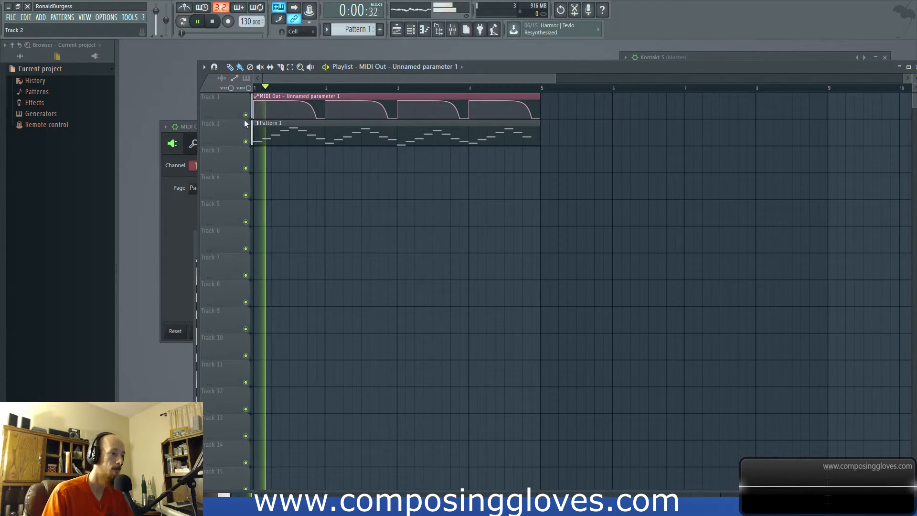
key(F6)
click(381, 231)
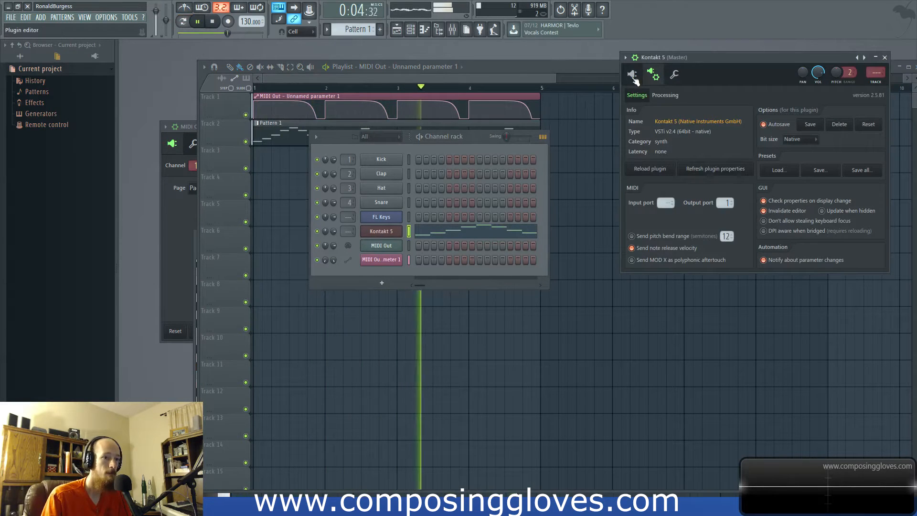
key(space)
click(177, 218)
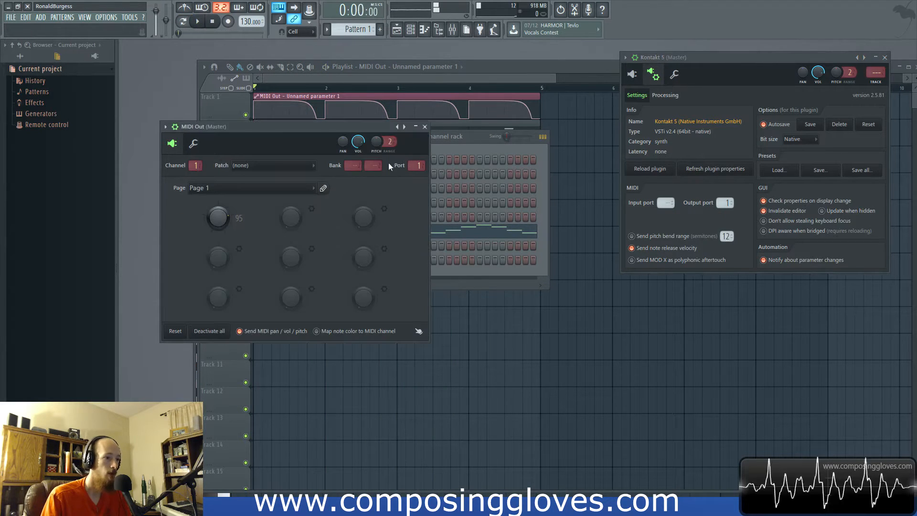
click(670, 201)
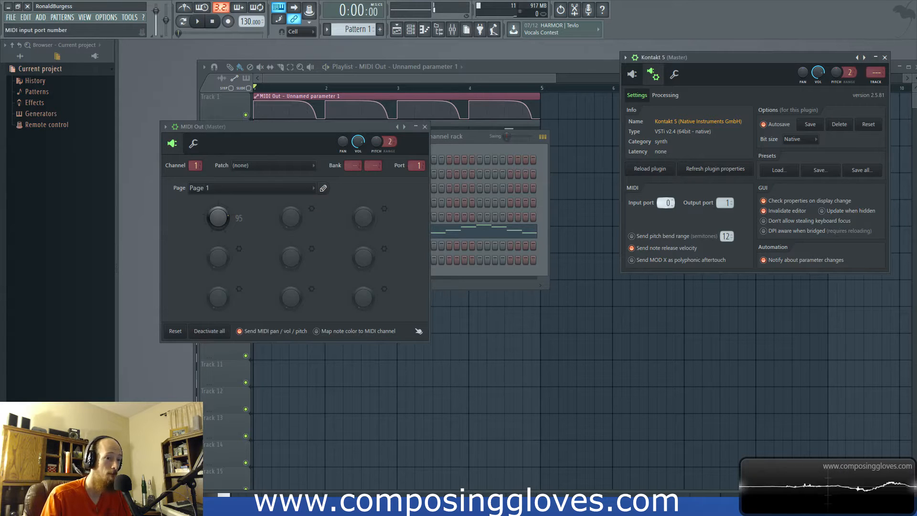
- Play the song from the start to hear the piano with the pedal automation, and stop playback
click(307, 76)
key(space)
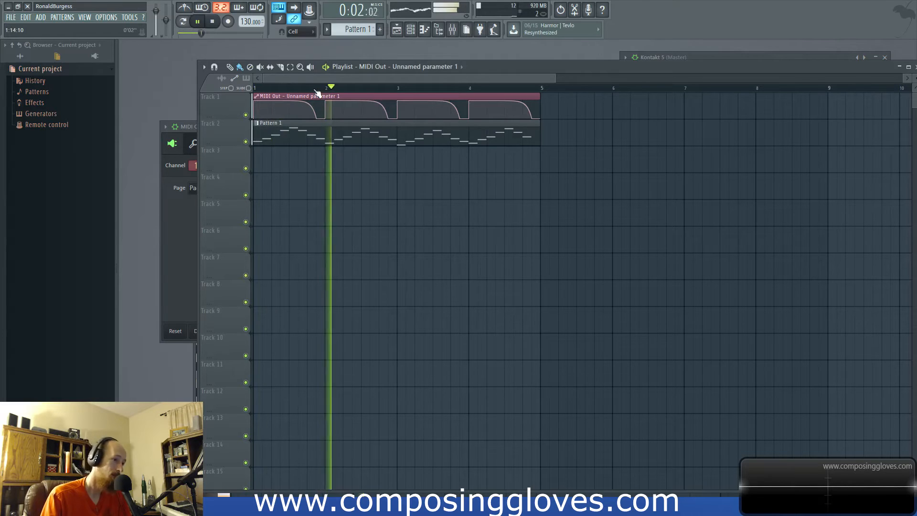
key(space)
- Open Pattern 1 in the piano roll, lower the velocity of all notes evenly and play it back
double_click(296, 134)
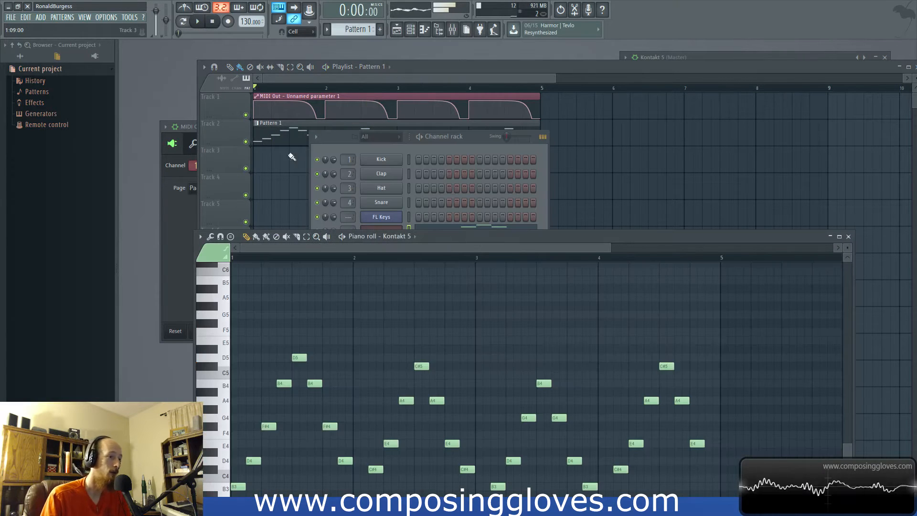
drag(492, 237, 490, 69)
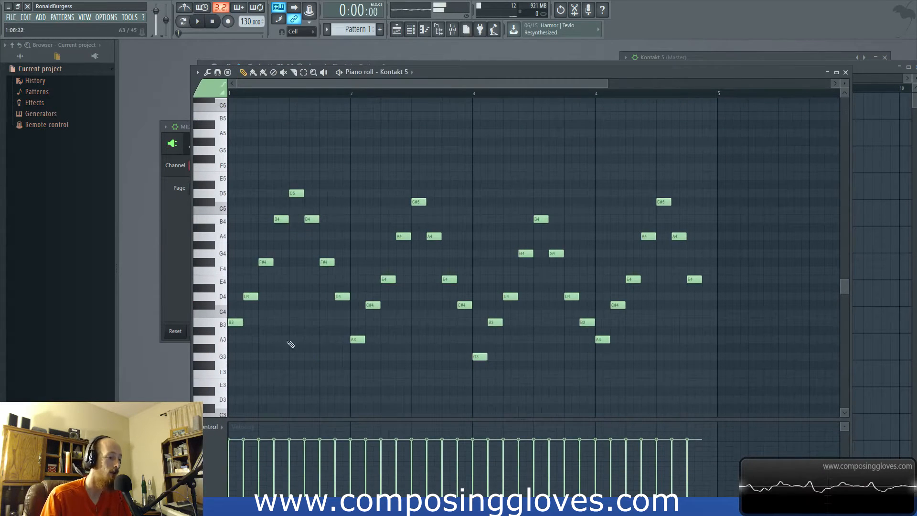
key(ctrl+a)
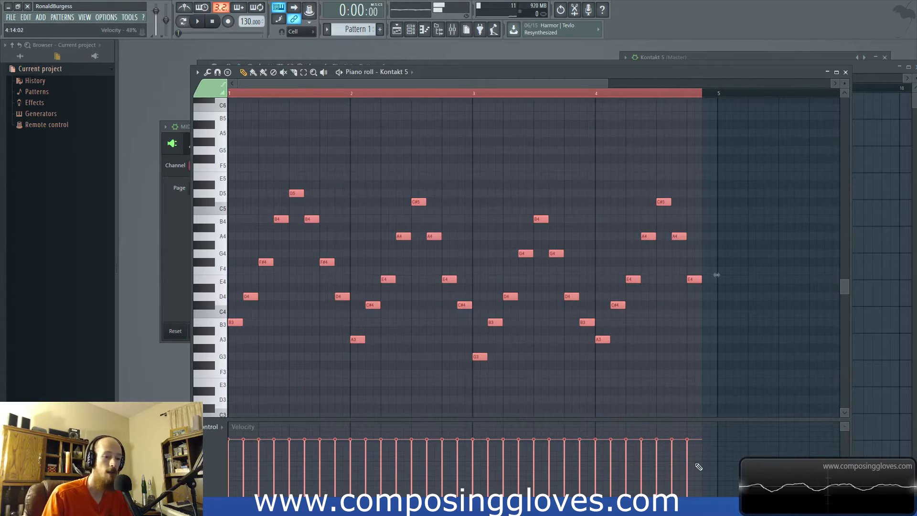
drag(694, 459, 234, 457)
key(space)
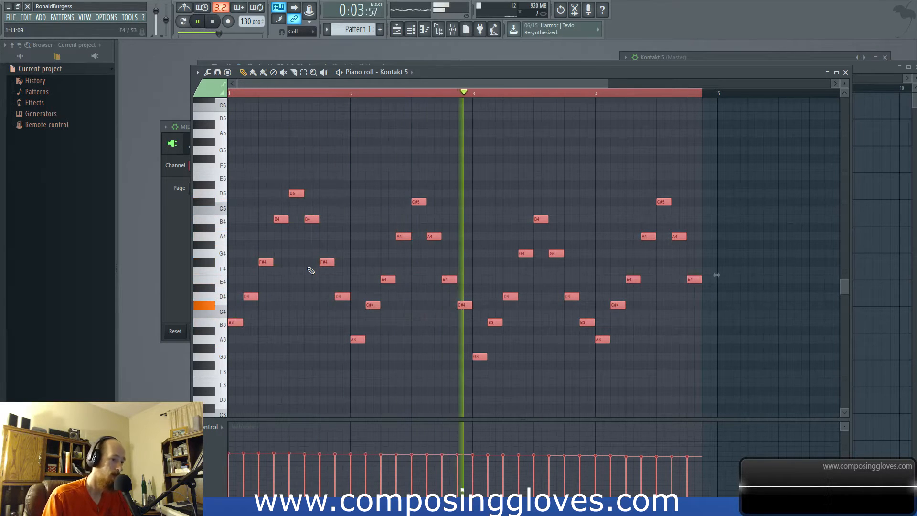
key(space)
- Show Kontakt 5's instrument interface, move its window aside and return to the piano roll
key(F6)
click(382, 231)
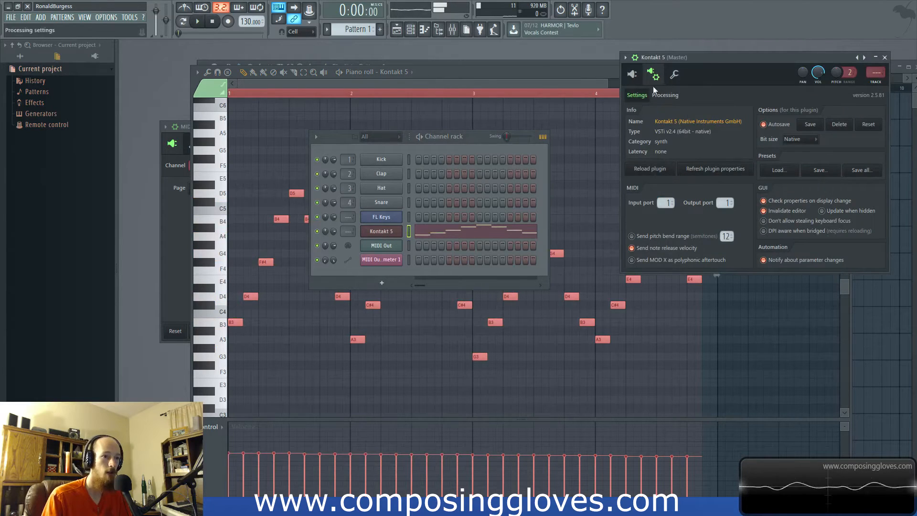
click(631, 74)
drag(828, 54, 851, 181)
click(515, 73)
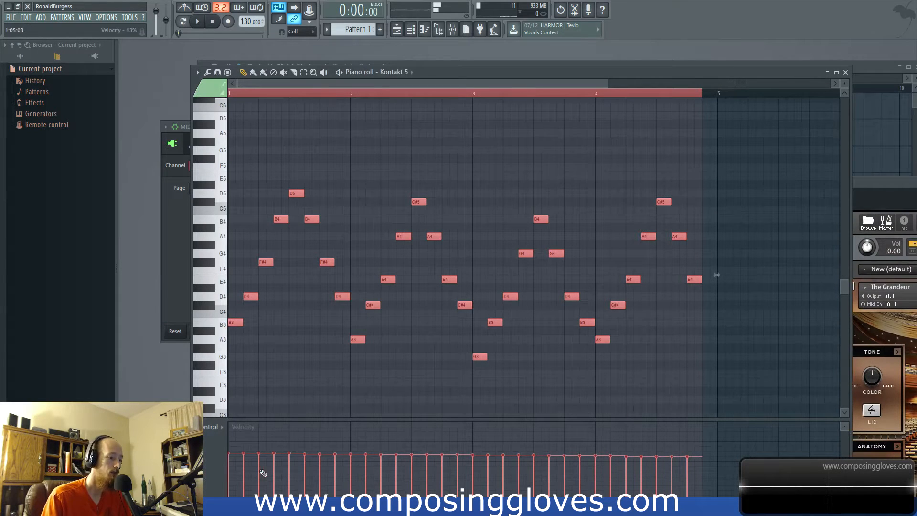
- Lower the velocities of all the selected notes further and listen to the result
mouse_move(695, 476)
mouse_down()
mouse_move(241, 484)
mouse_move(230, 474)
mouse_up()
key(space)
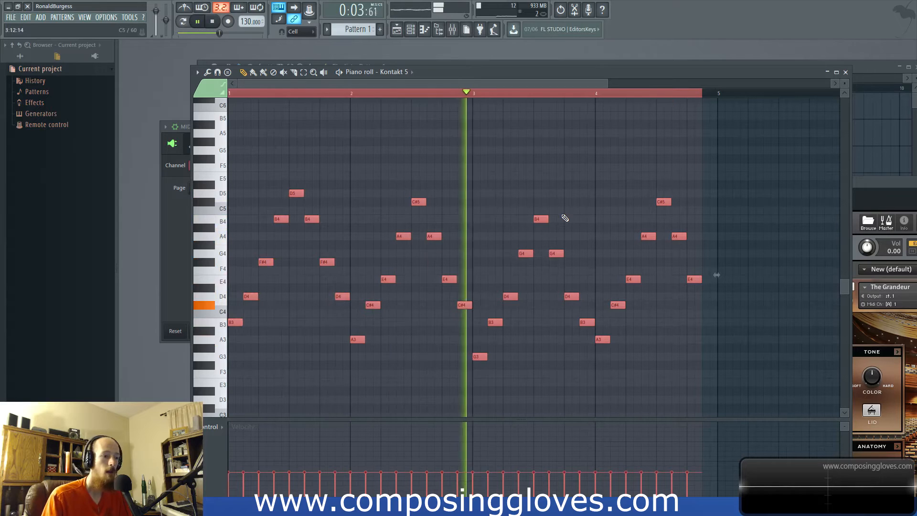
key(space)
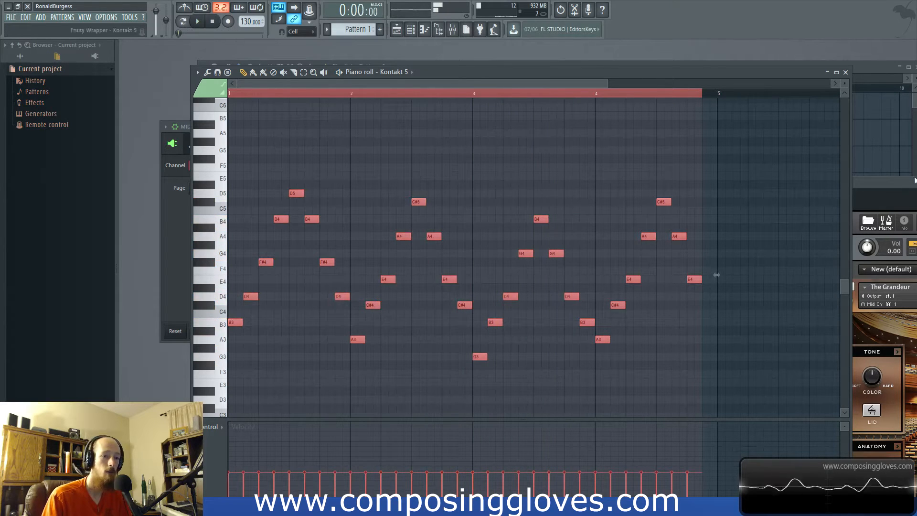
- Remove The Grandeur from Kontakt without saving its changes and load The Giant.nki in its place
drag(890, 179, 492, 44)
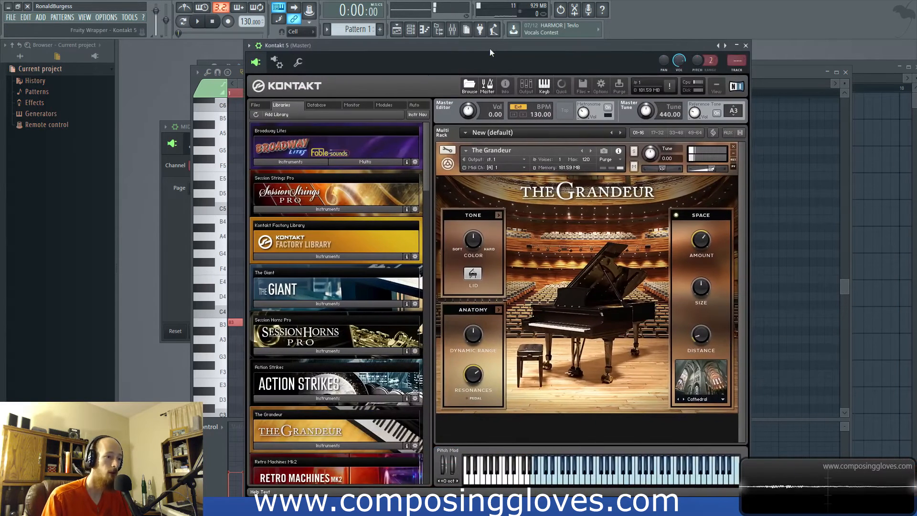
click(734, 147)
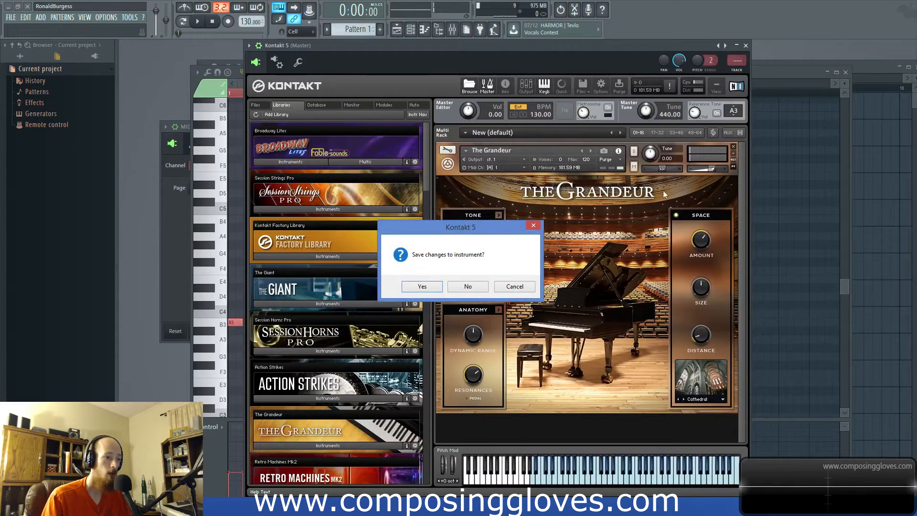
click(469, 290)
click(337, 305)
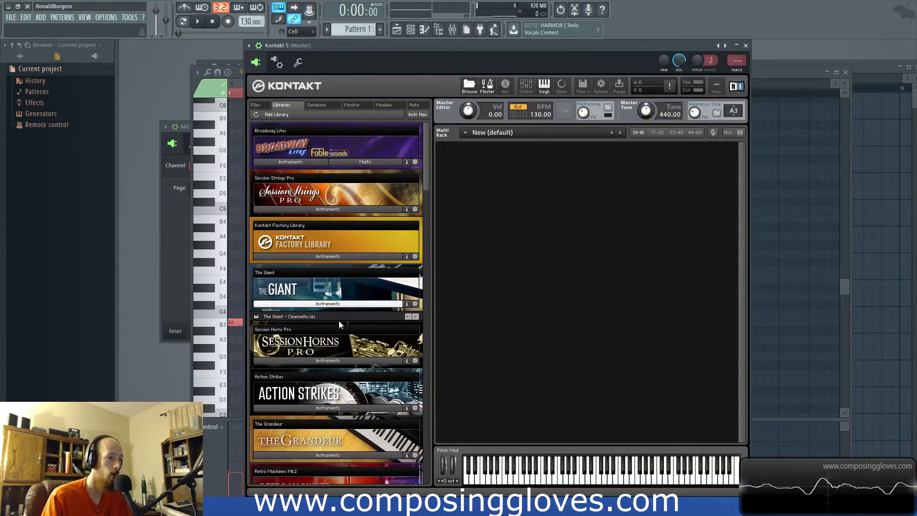
double_click(304, 325)
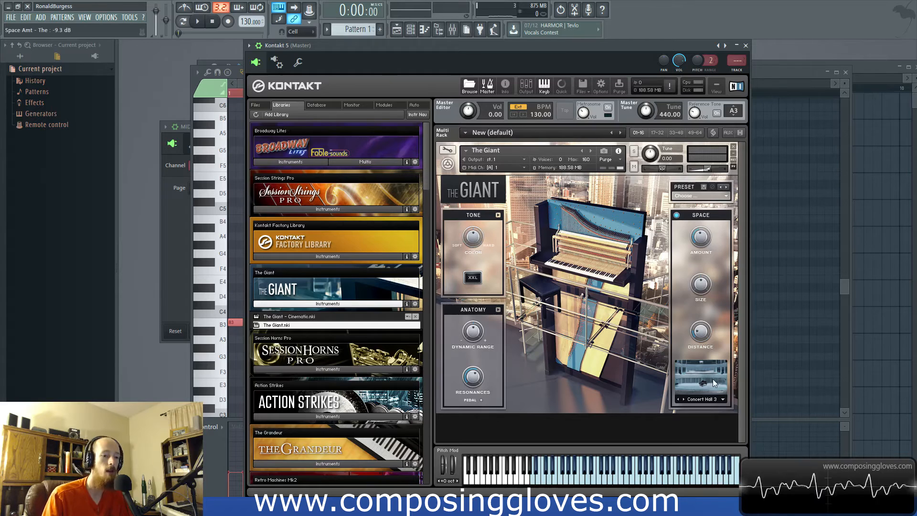
- Choose the Cathedral room for The Giant and, during playback, adjust its tone color and enable XXL
click(708, 403)
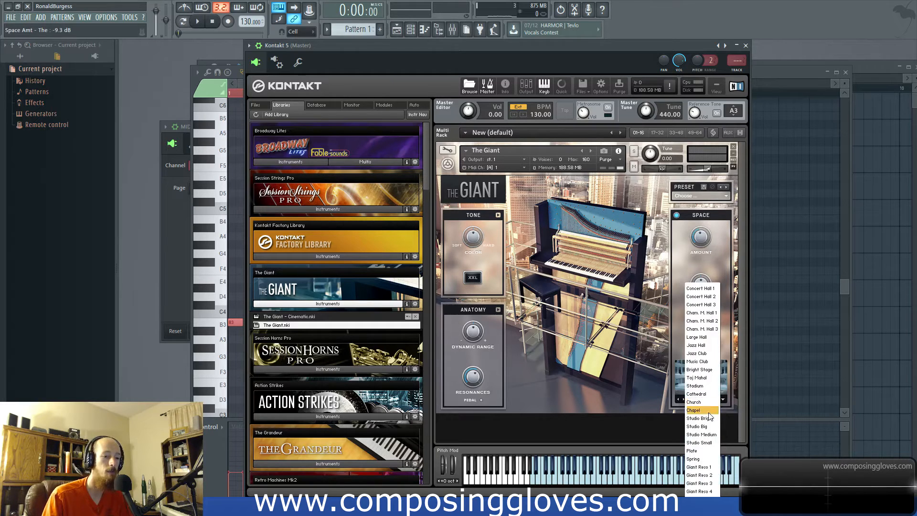
click(708, 395)
key(space)
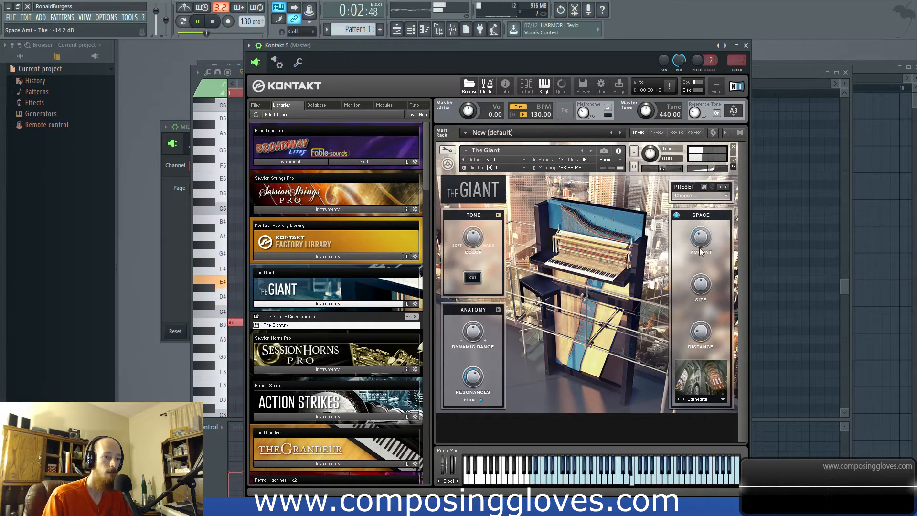
drag(474, 245, 474, 242)
click(472, 277)
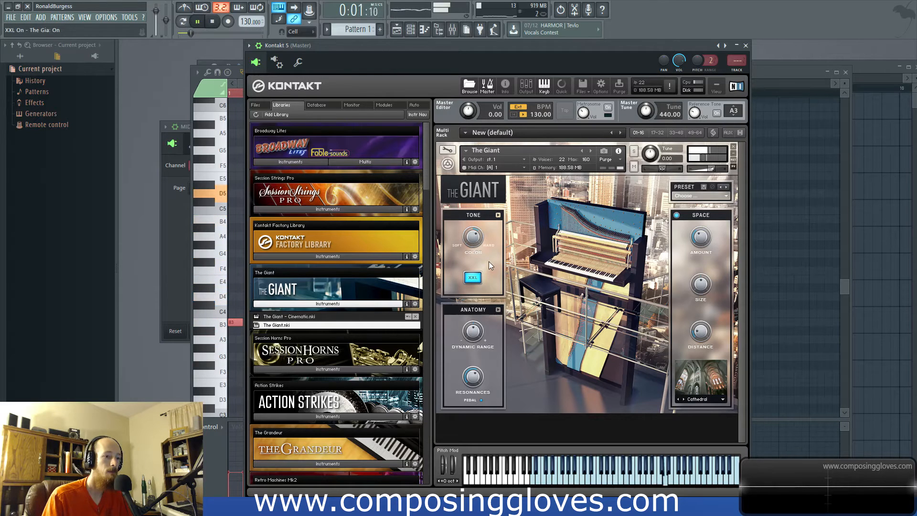
- Move the Kontakt window off the piano roll, listen to the pattern with The Giant and stop playback
drag(460, 47, 668, 147)
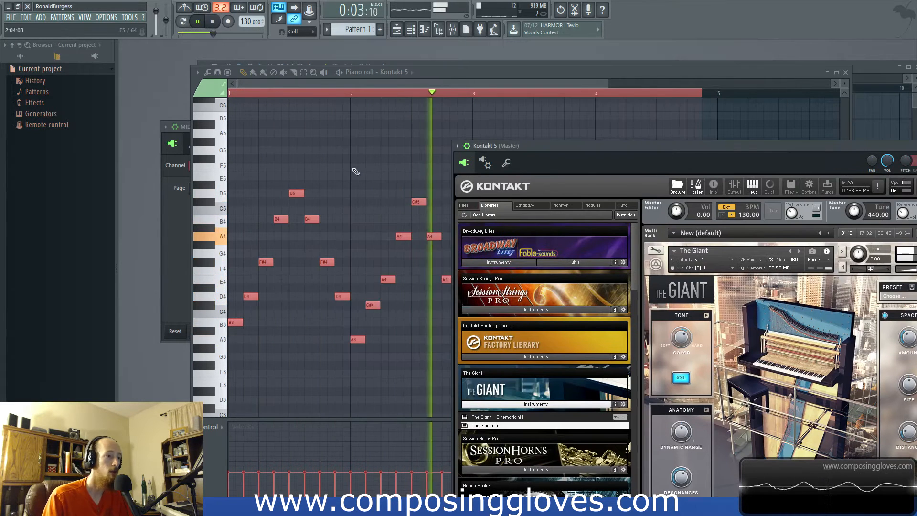
click(335, 98)
scroll(420, 200, up, 3)
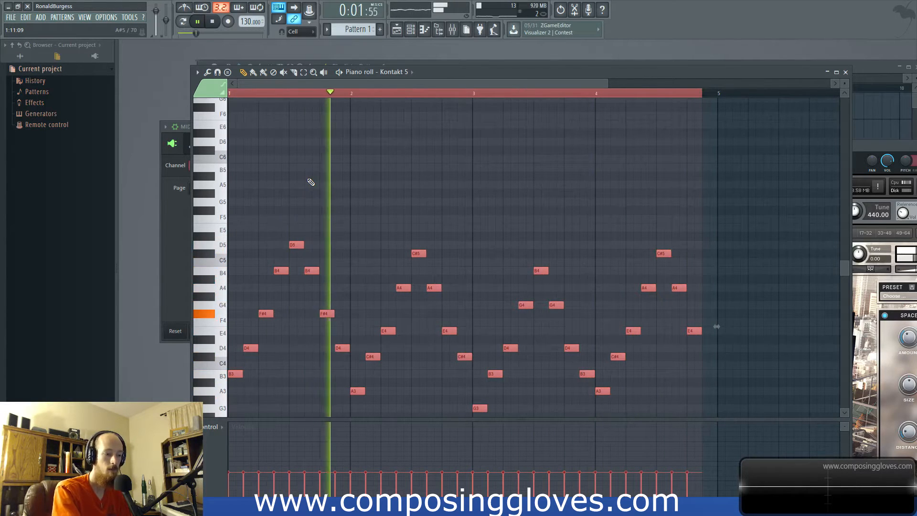
key(space)
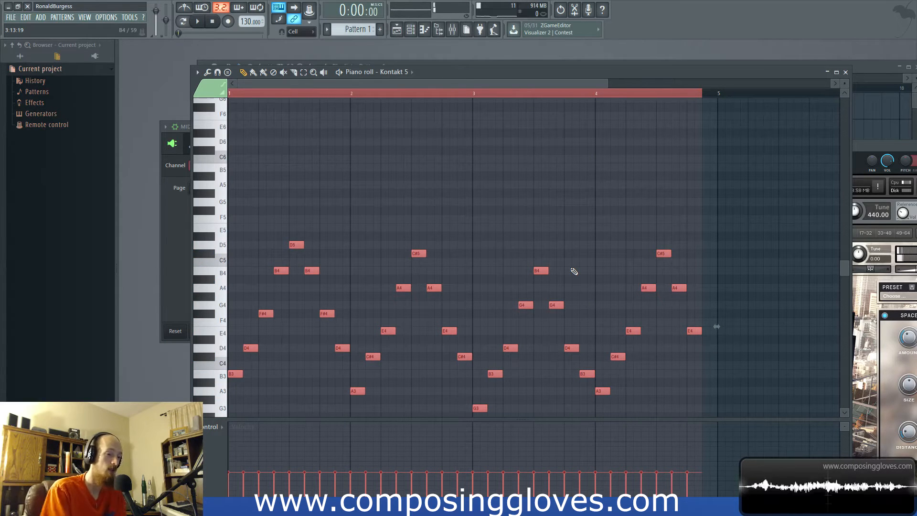
scroll(485, 139, down, 3)
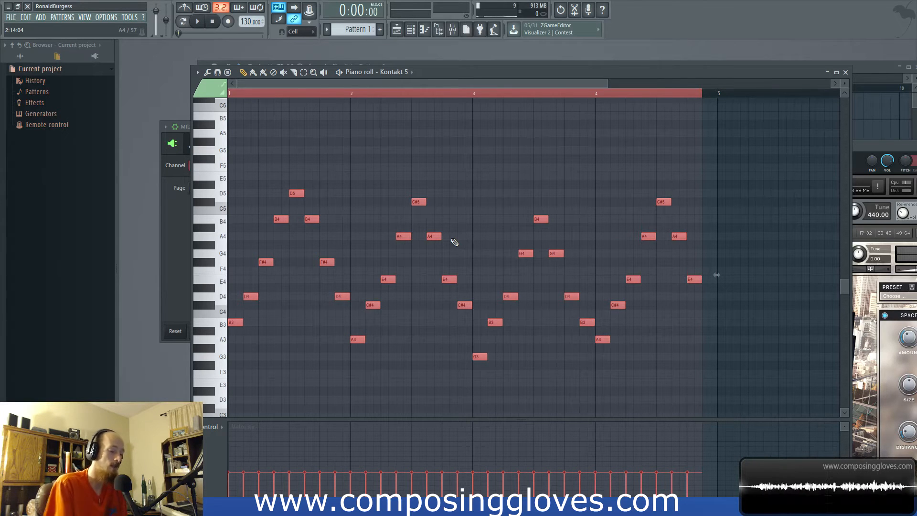
- Add a one-bar B5 melody note above the arpeggio at the start of bar 1 in the Kontakt 5 piano roll
key(F6)
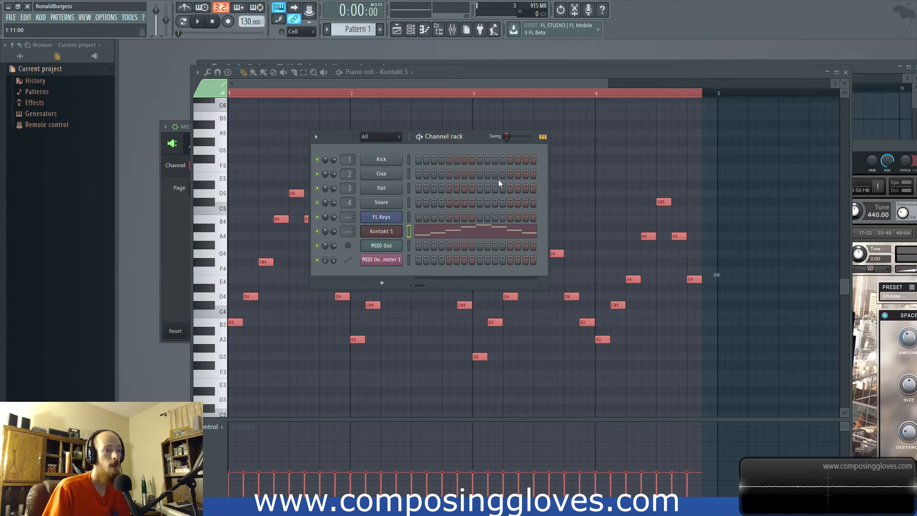
click(545, 70)
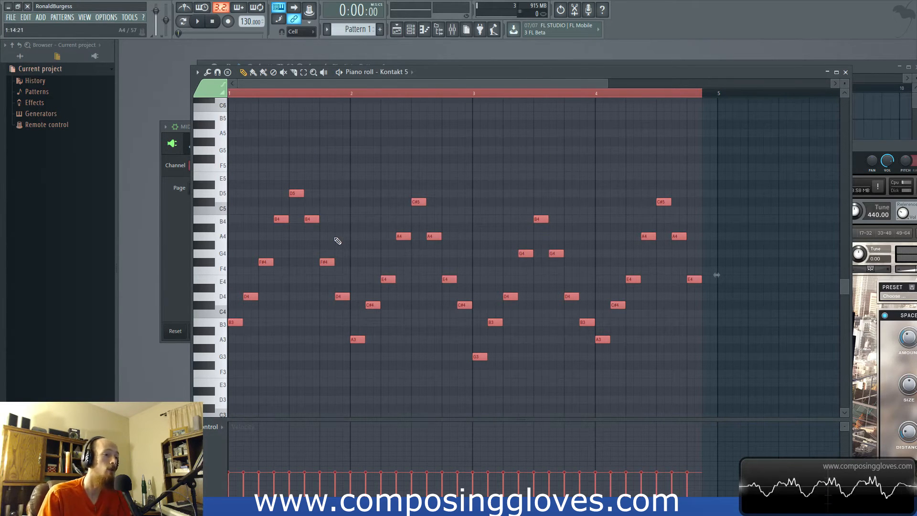
scroll(329, 239, up, 2)
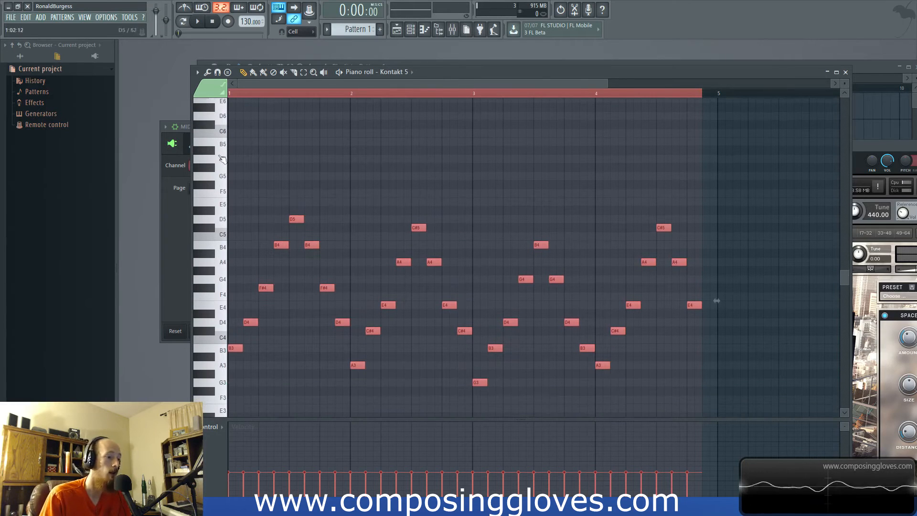
click(236, 143)
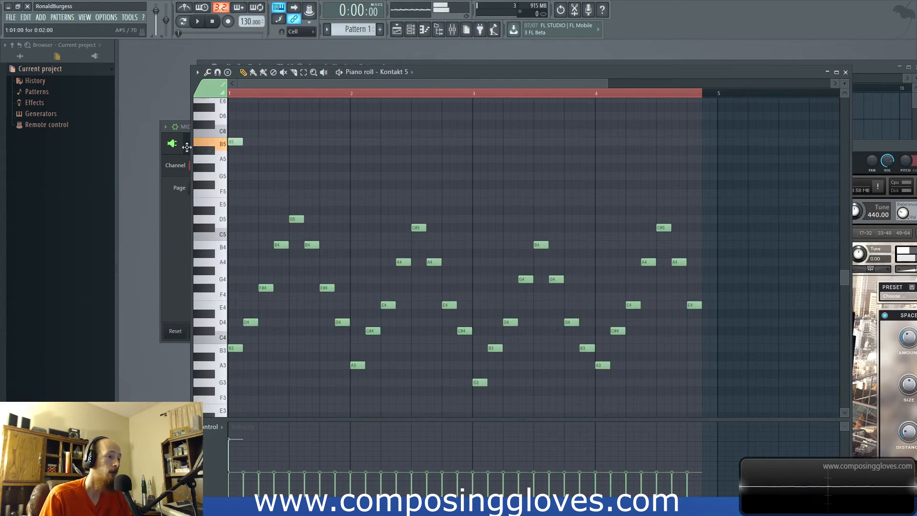
drag(243, 142, 361, 138)
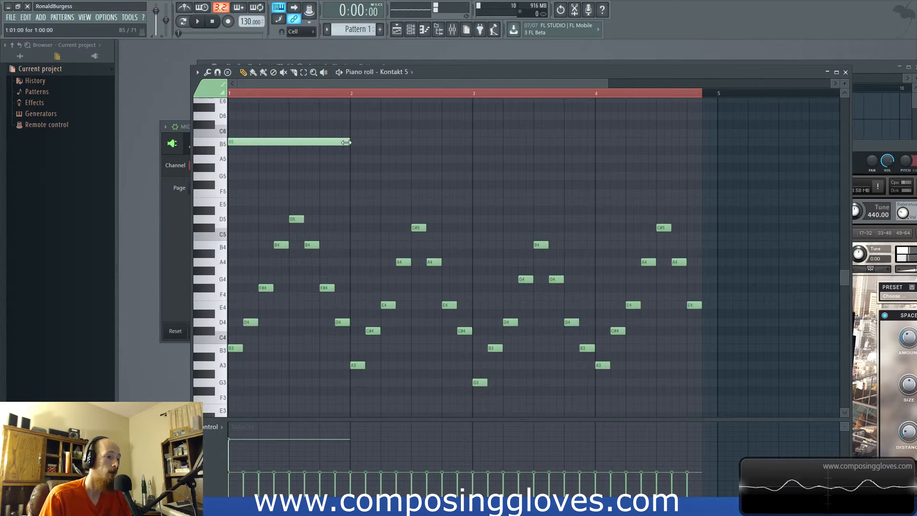
- Lower the velocity of the long B5 note and listen to it over the arpeggio
drag(230, 455, 235, 455)
key(ctrl+z)
drag(262, 106, 275, 145)
click(229, 456)
drag(233, 459, 237, 461)
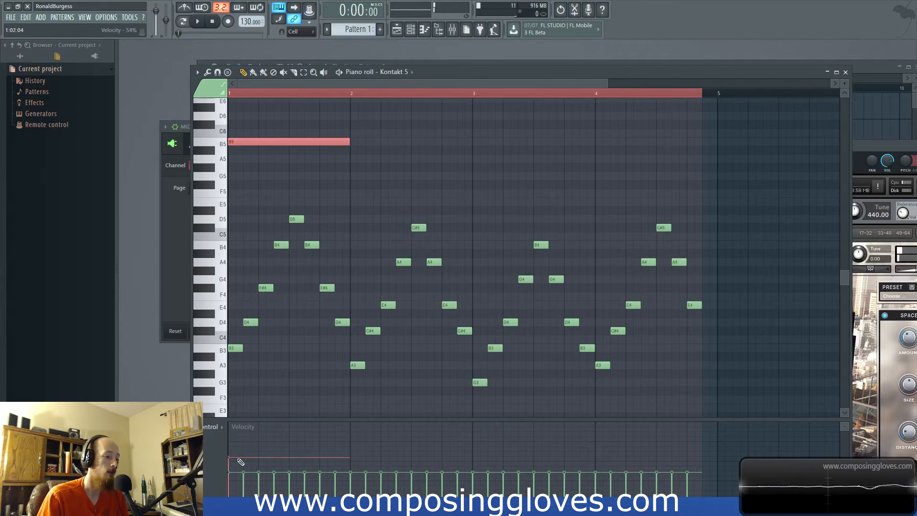
key(space)
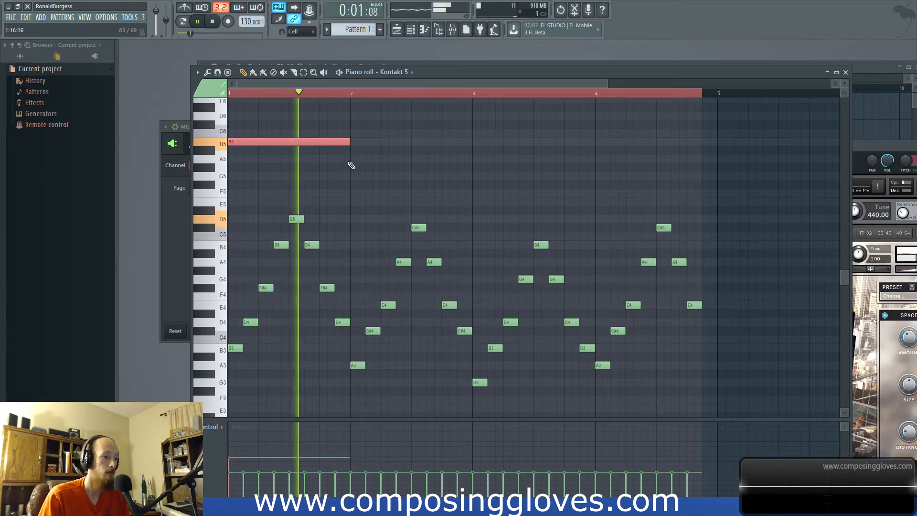
key(space)
- Add F#6 and D6 notes near the end of bar 1 and a held A5 at the start of bar 2, and play the pattern
scroll(336, 153, up, 2)
click(325, 142)
mouse_move(325, 142)
mouse_down()
mouse_move(338, 123)
mouse_move(327, 133)
mouse_up()
drag(438, 134, 329, 146)
click(342, 167)
click(357, 211)
key(space)
drag(362, 211, 414, 215)
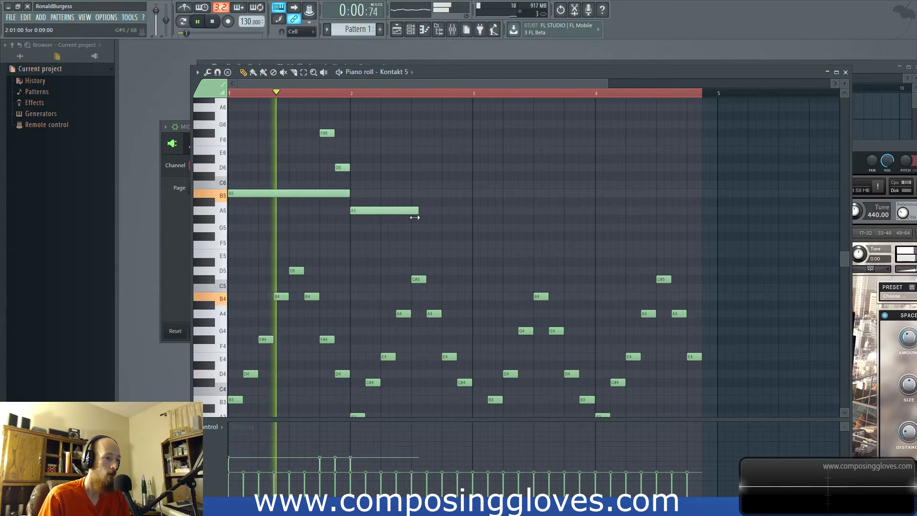
key(space)
- Turn the F#6 and D6 into quarter notes on beats 3 and 4 of bar 1 and listen to the melody
drag(323, 134, 292, 135)
drag(342, 167, 326, 167)
mouse_move(300, 129)
mouse_down()
mouse_move(340, 171)
mouse_move(349, 168)
mouse_up()
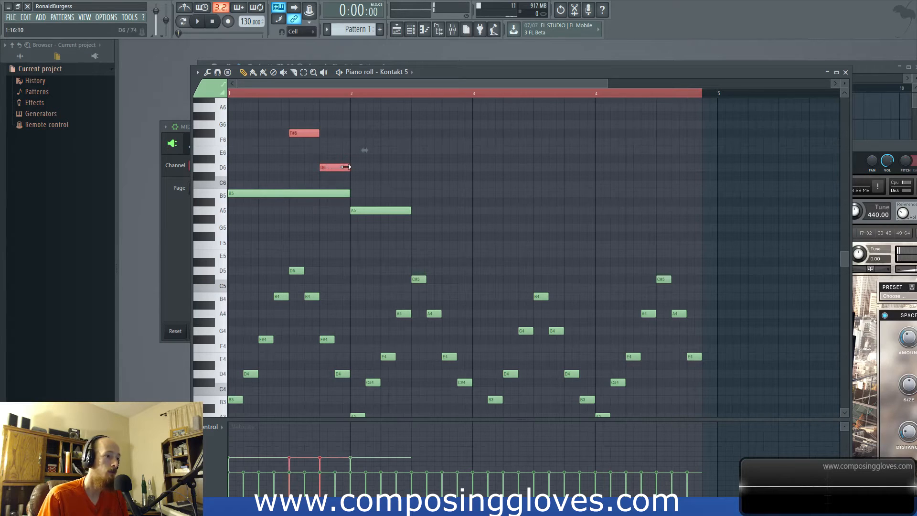
key(space)
key(space)
- Delete the A5, B5, D6 and F#6 melody notes above the arpeggio
right_click(351, 210)
right_click(348, 193)
right_click(346, 167)
right_click(316, 133)
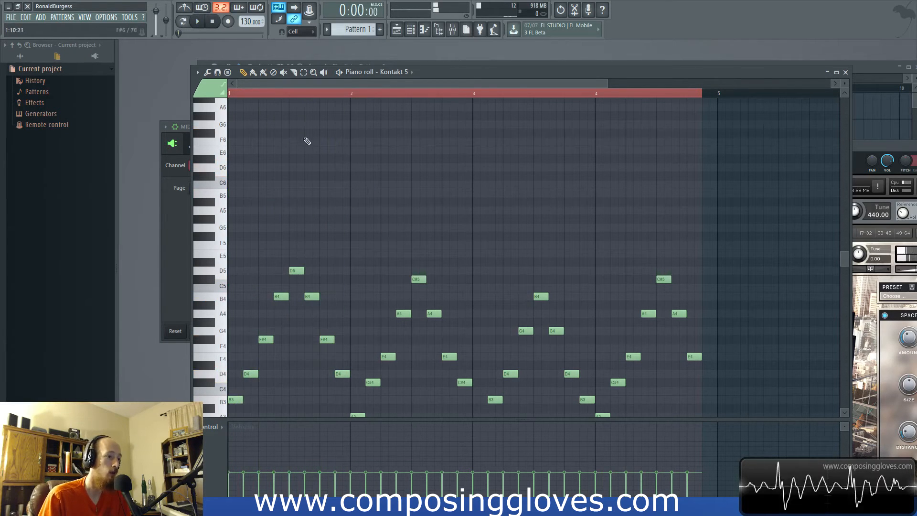
- Start a fast rising run at bar 1 with consecutive one-step notes B5, D6 and F#6
scroll(265, 219, up, 1)
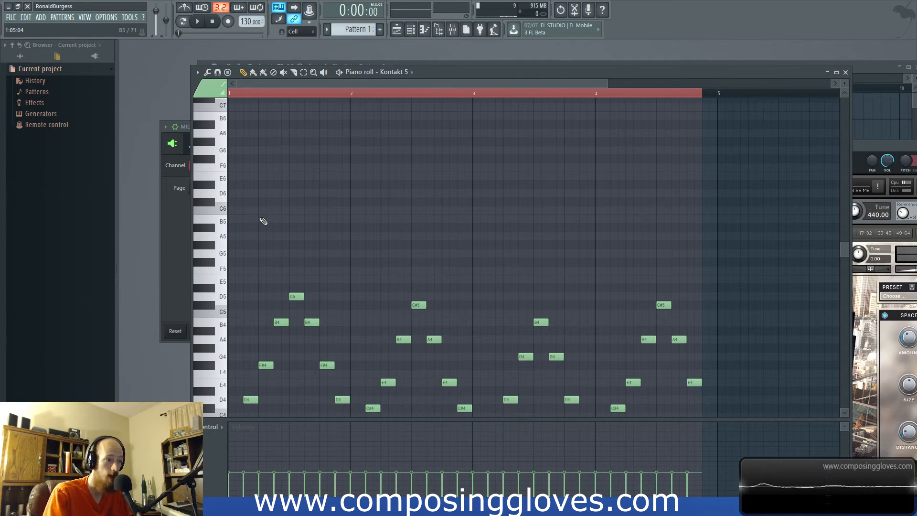
click(238, 220)
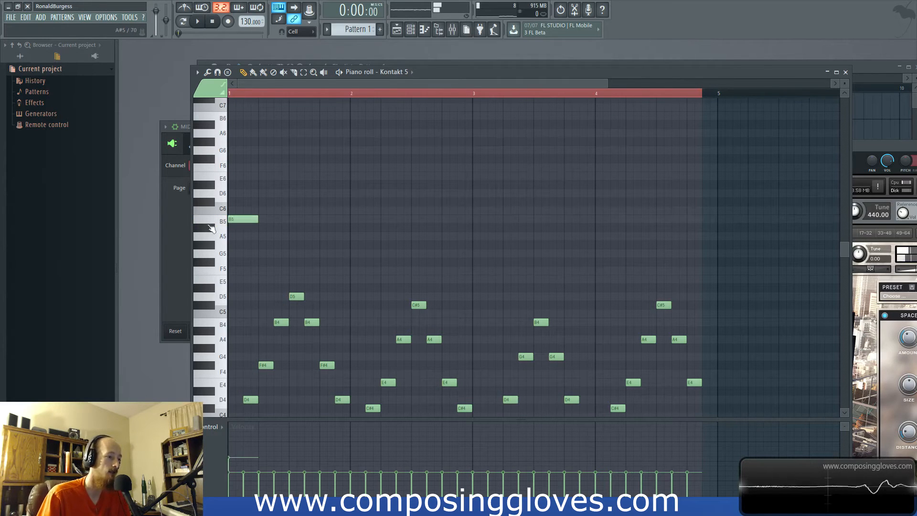
drag(257, 220, 235, 220)
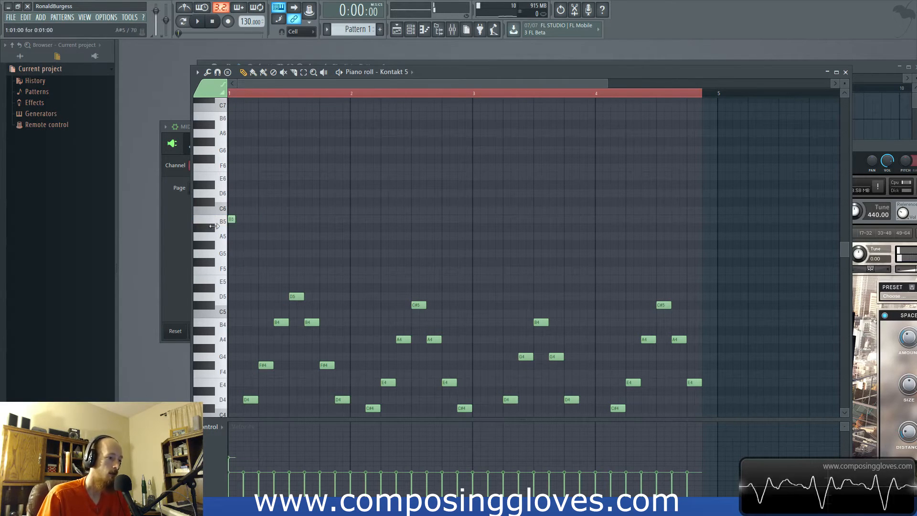
click(246, 193)
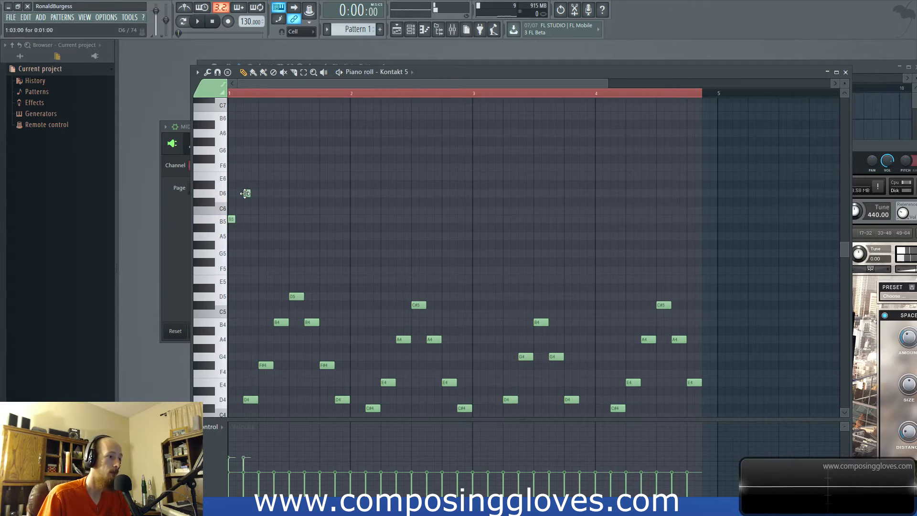
click(254, 159)
drag(245, 193, 239, 193)
drag(254, 158, 247, 159)
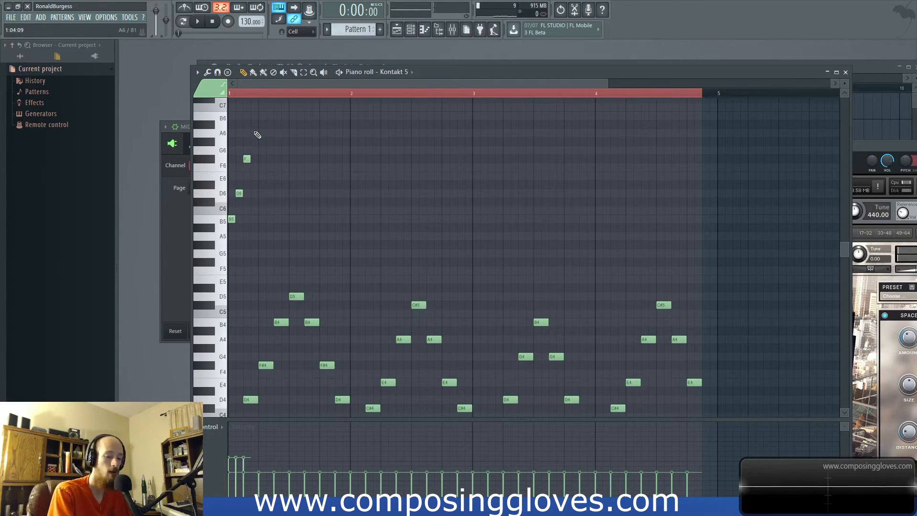
- Continue the one-step run up to B6 and back down through F#6, D6 and B5, and play it
click(254, 116)
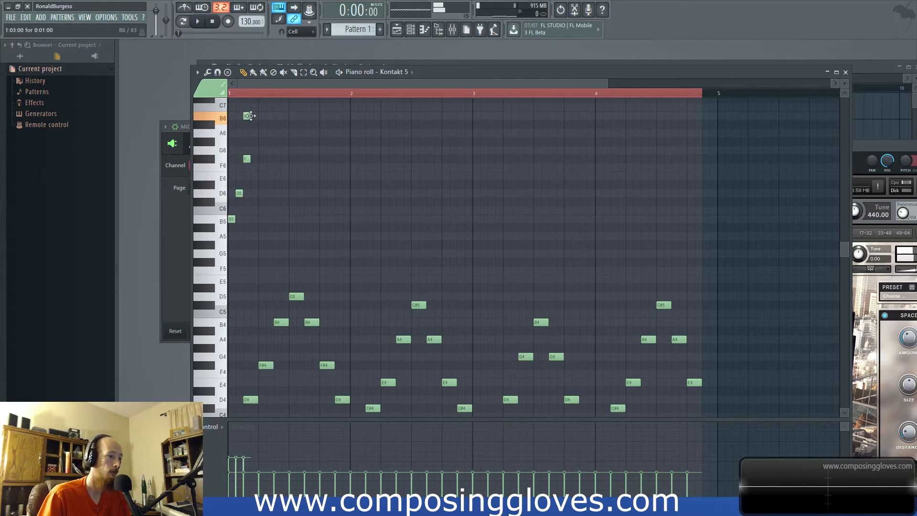
click(267, 159)
drag(267, 159, 260, 159)
click(269, 193)
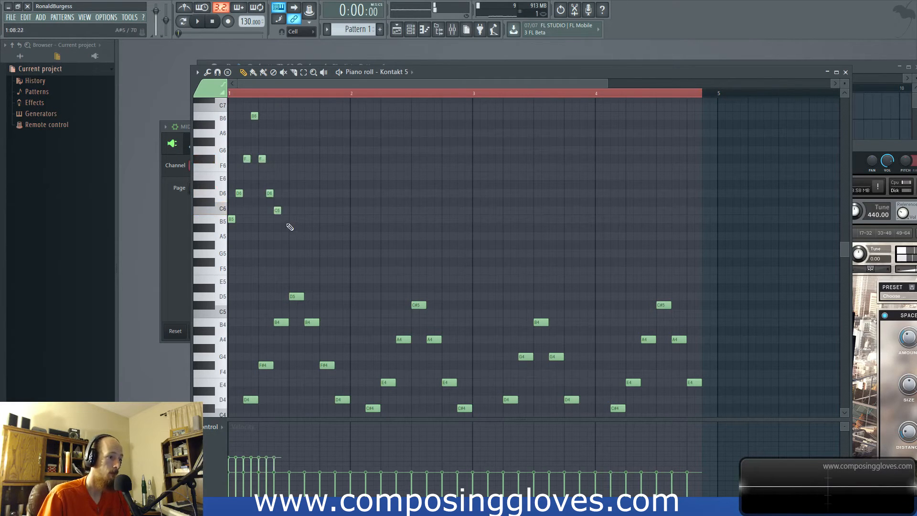
click(277, 219)
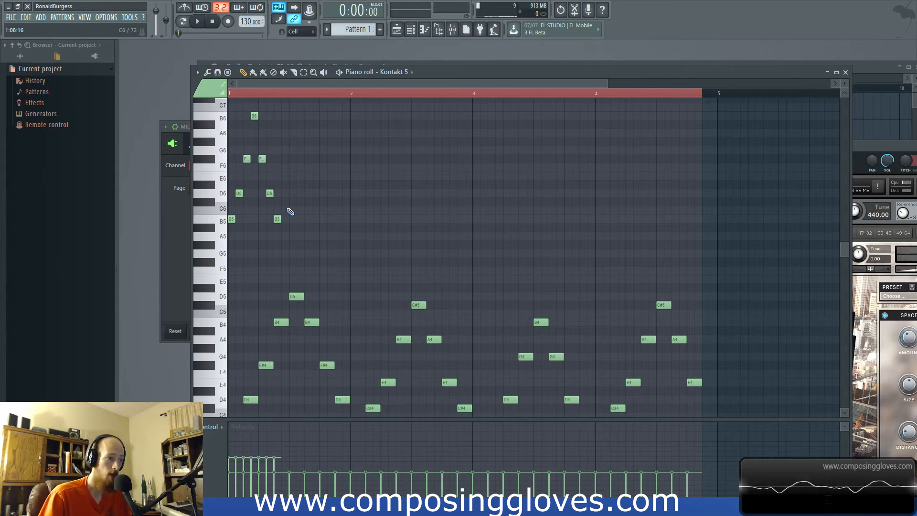
key(space)
key(space)
- Delete every note of the upper run except the first B5
right_click(238, 193)
right_click(247, 159)
right_click(254, 116)
right_click(262, 158)
right_click(269, 193)
right_click(277, 218)
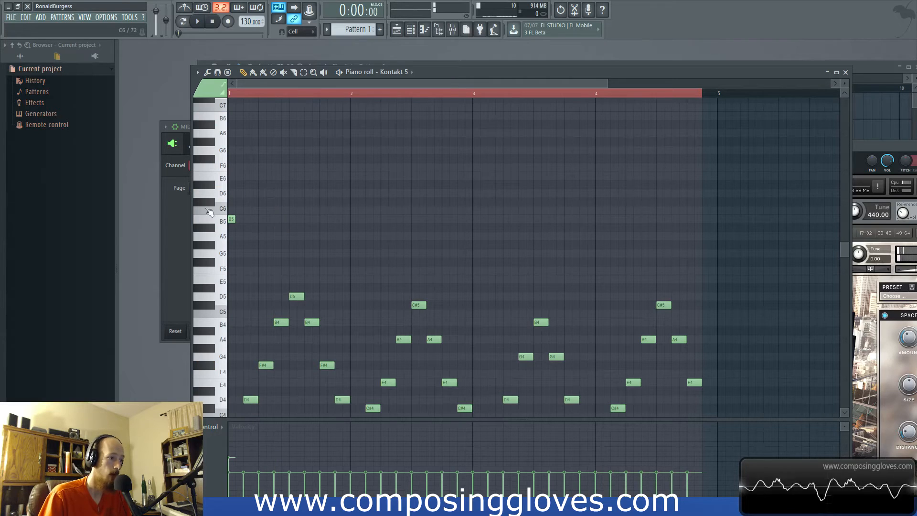
- Lengthen the first B5 to two steps, follow it with two-step notes D6, F#6, B6, F#6, D6 and B5, and listen
drag(233, 219, 242, 219)
click(247, 193)
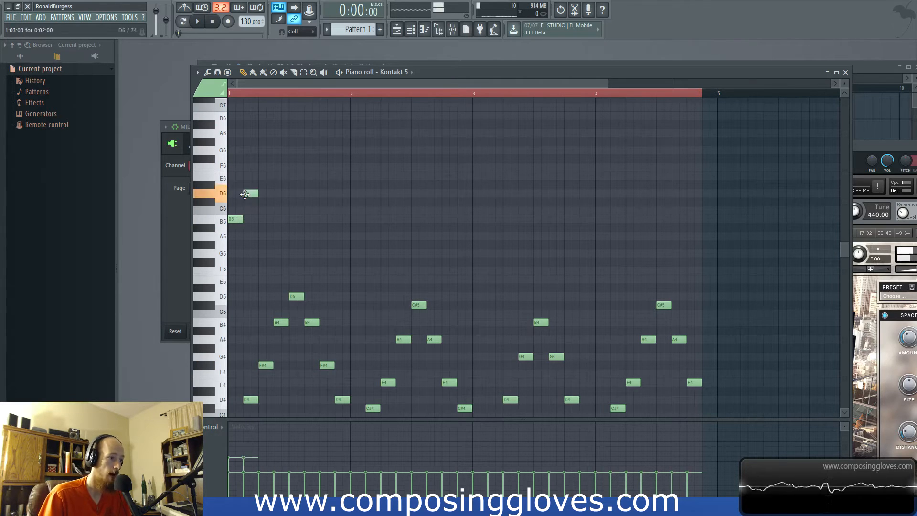
click(267, 151)
drag(267, 151, 266, 162)
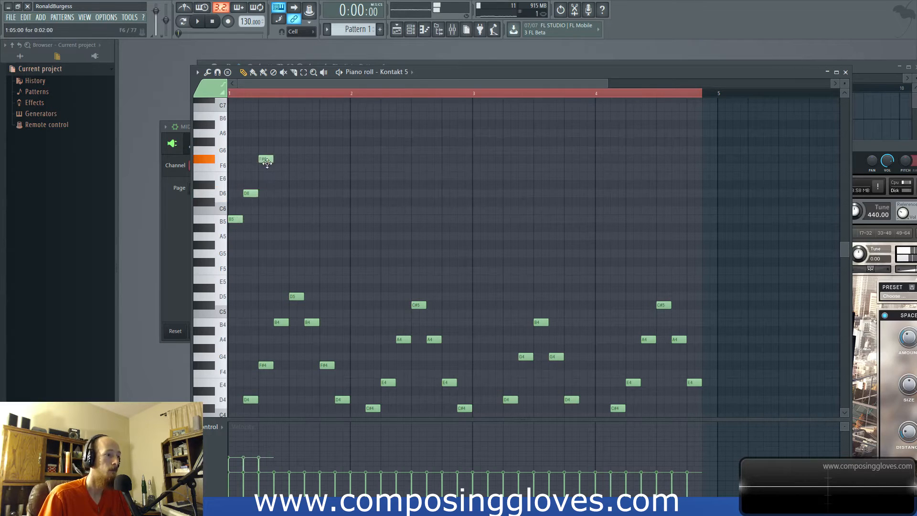
click(281, 116)
click(297, 158)
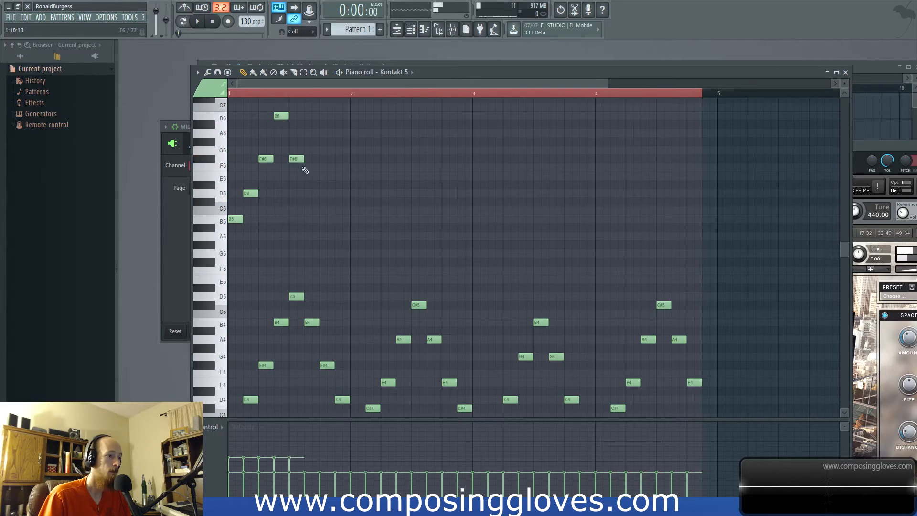
click(312, 193)
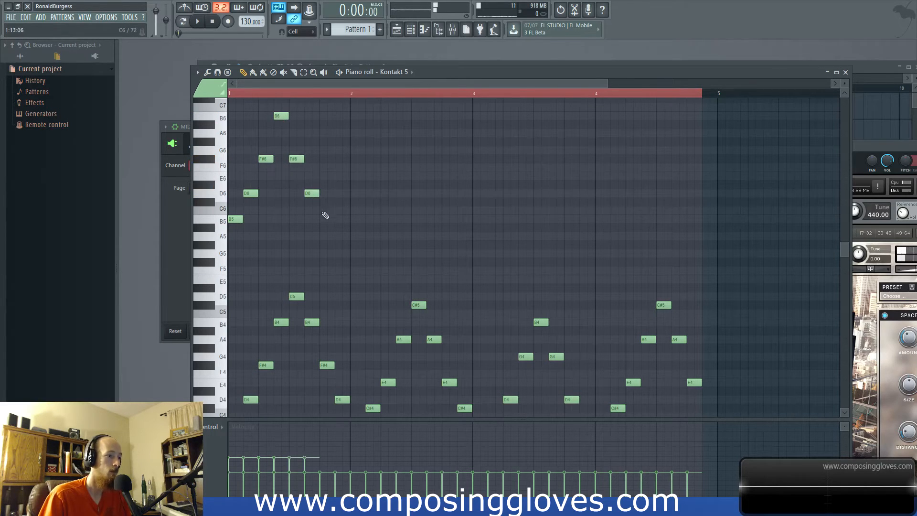
click(327, 219)
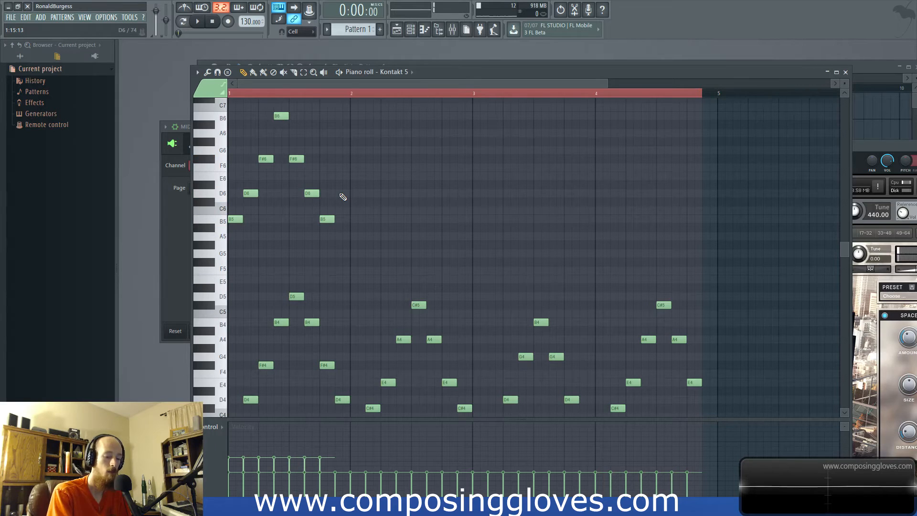
key(space)
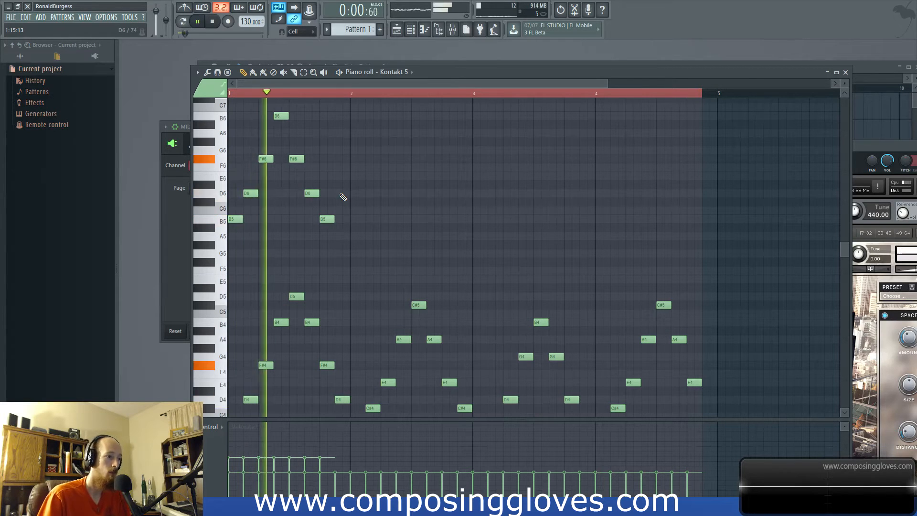
key(space)
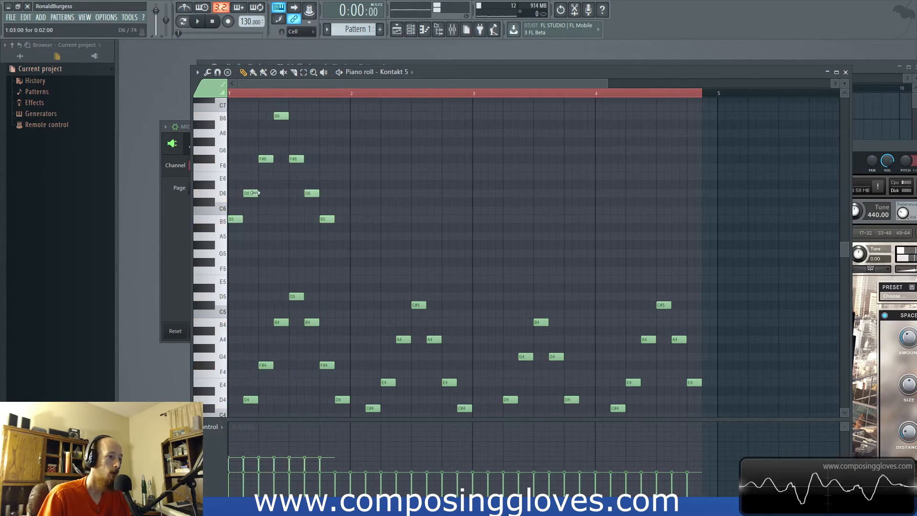
- Replace the upper two-step notes with a one-step run B5, D6, F#6, B6, F#6, D6, B5 from the start of bar 1
drag(236, 119, 365, 286)
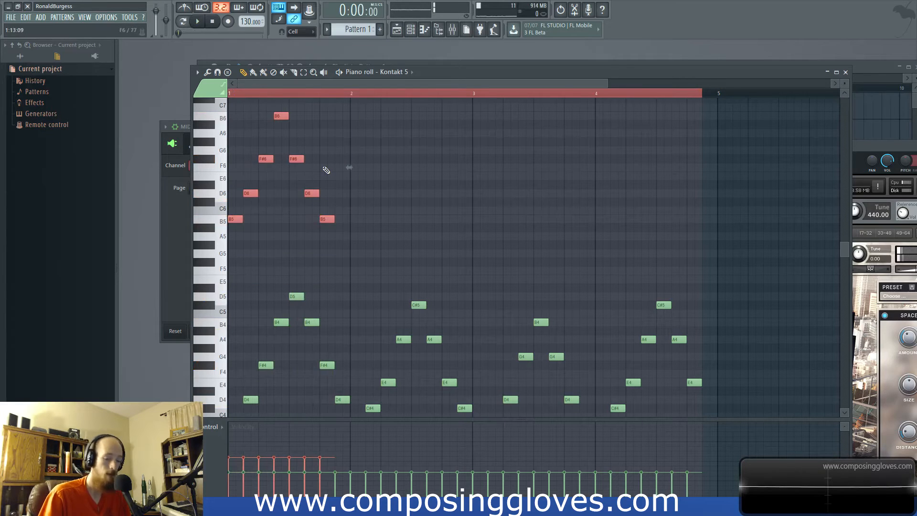
key(Delete)
click(232, 220)
click(239, 193)
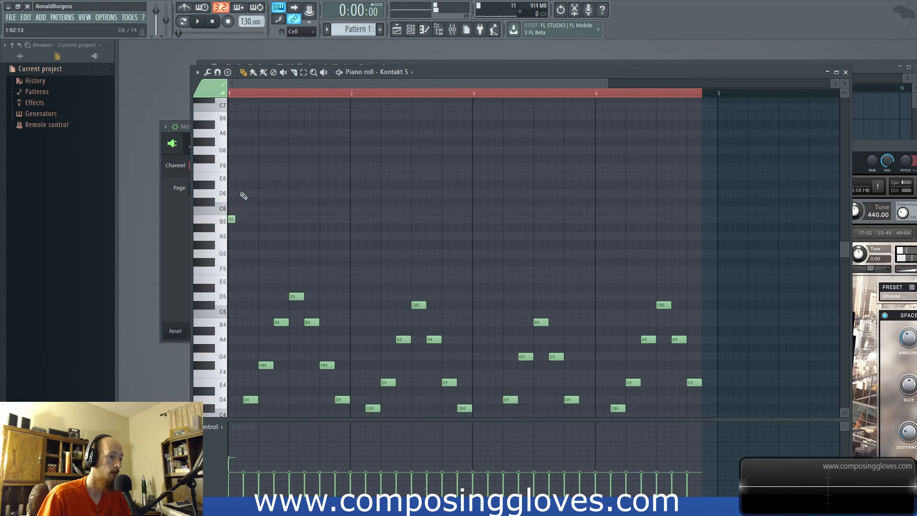
drag(245, 167, 246, 158)
click(254, 116)
click(262, 159)
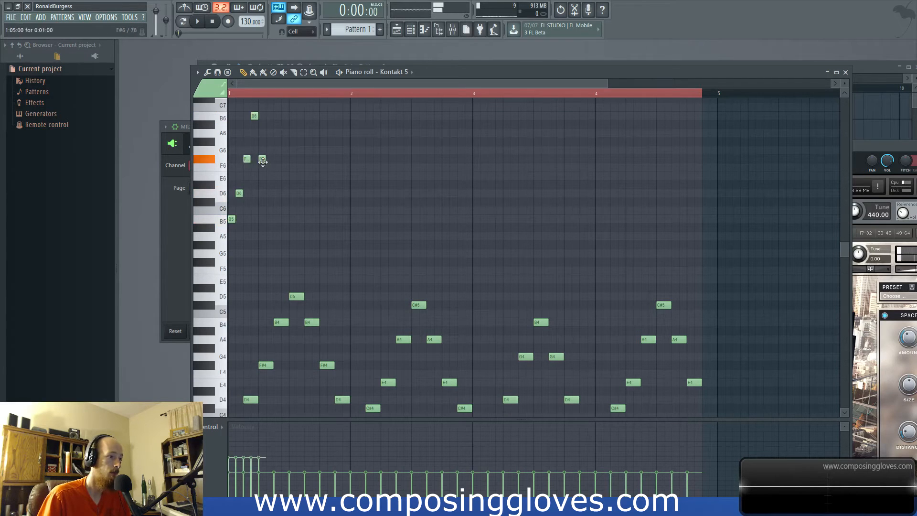
click(269, 193)
drag(278, 209, 276, 220)
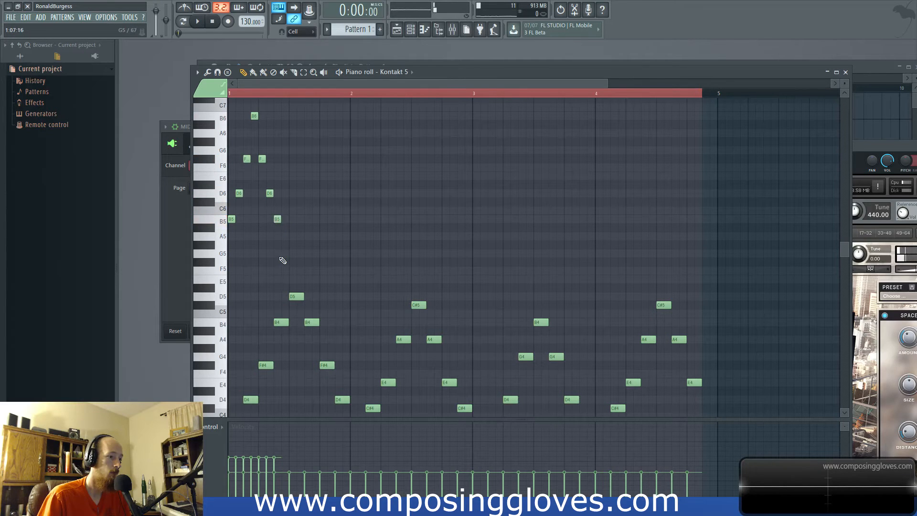
- End the run with a one-step F#5, duplicate the whole run into the second half of bar 1 and listen
drag(281, 264, 282, 261)
drag(223, 118, 229, 217)
drag(220, 116, 229, 262)
key(ctrl+b)
drag(270, 219, 293, 219)
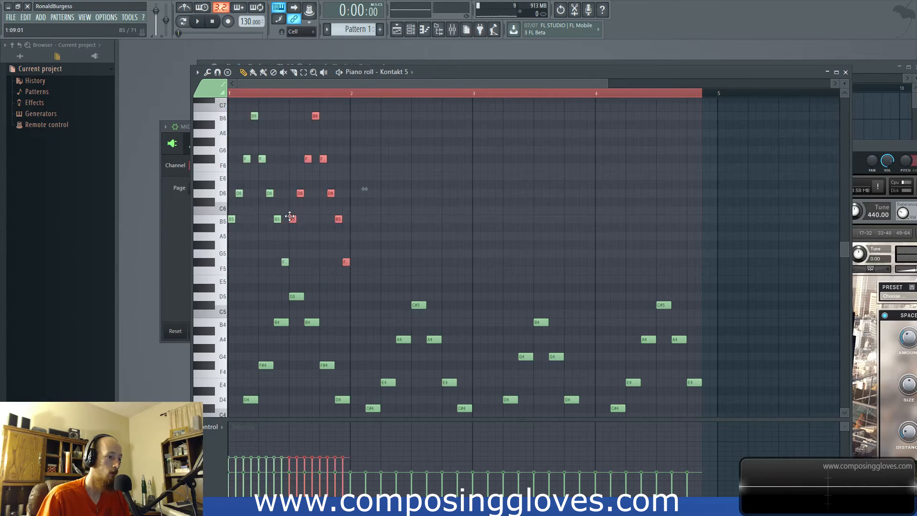
key(space)
- Select all the upper run notes, reshape their velocities into a lower, varied curve and play the result
key(space)
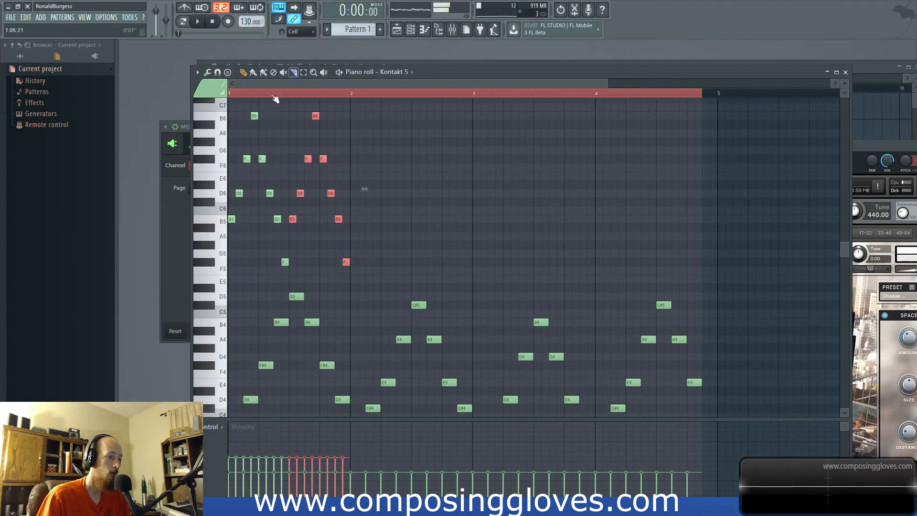
drag(223, 106, 237, 265)
mouse_move(349, 467)
mouse_down()
mouse_move(231, 473)
mouse_move(344, 461)
mouse_up()
key(space)
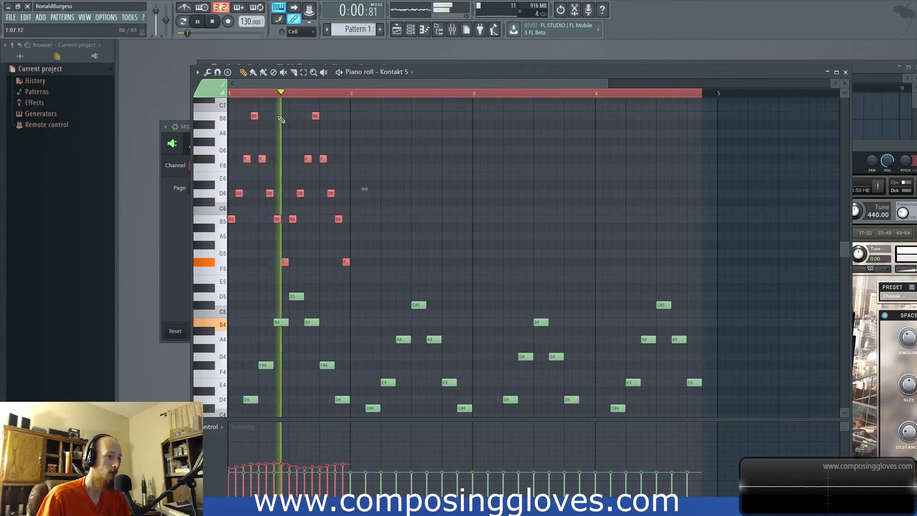
- Delete the F#5 note at the end of each upper run and listen to the pattern
key(space)
drag(277, 258, 348, 268)
key(Delete)
key(space)
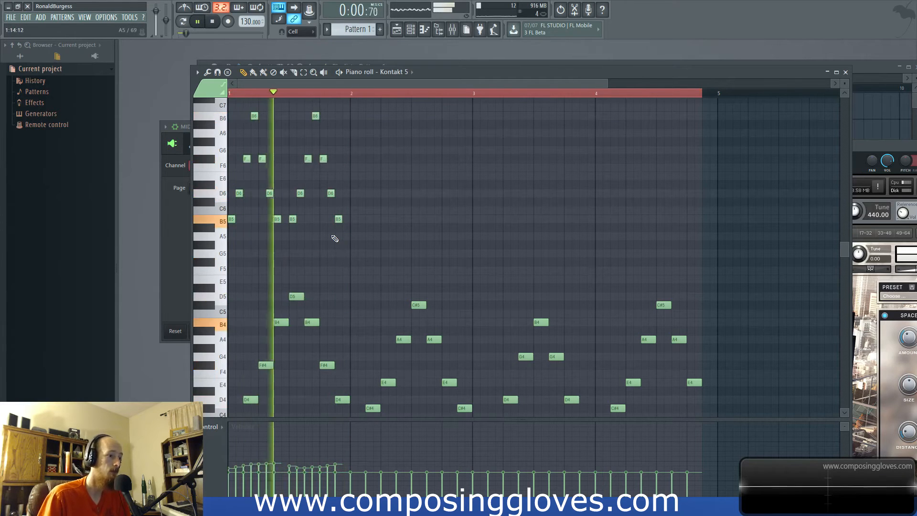
key(space)
key(space)
key(space)
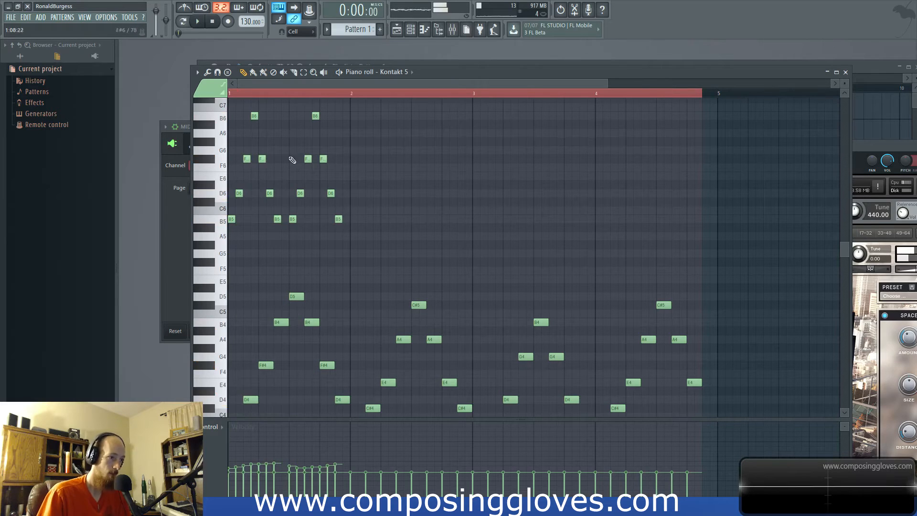
- Delete the first B5 of the second upper run, shift the rest of that run one step earlier and listen
right_click(293, 218)
drag(292, 103, 326, 219)
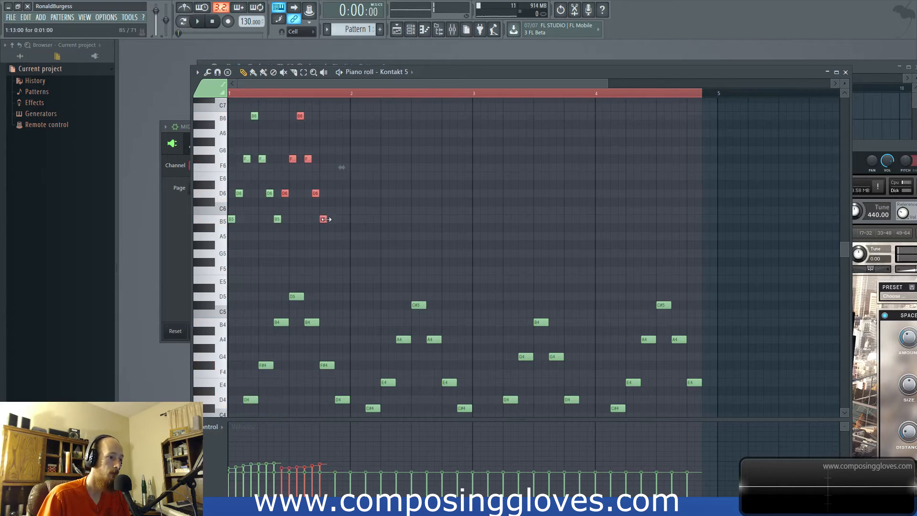
key(space)
key(space)
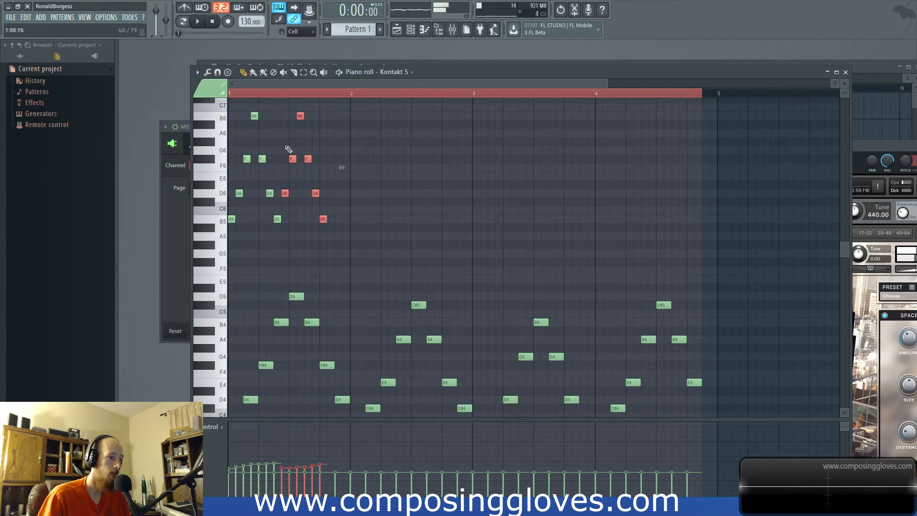
- Duplicate the second upper run to fill the end of bar 1, delete the copied notes beyond the bar and listen
shift+drag(284, 193, 335, 193)
right_click(353, 159)
right_click(361, 194)
right_click(369, 219)
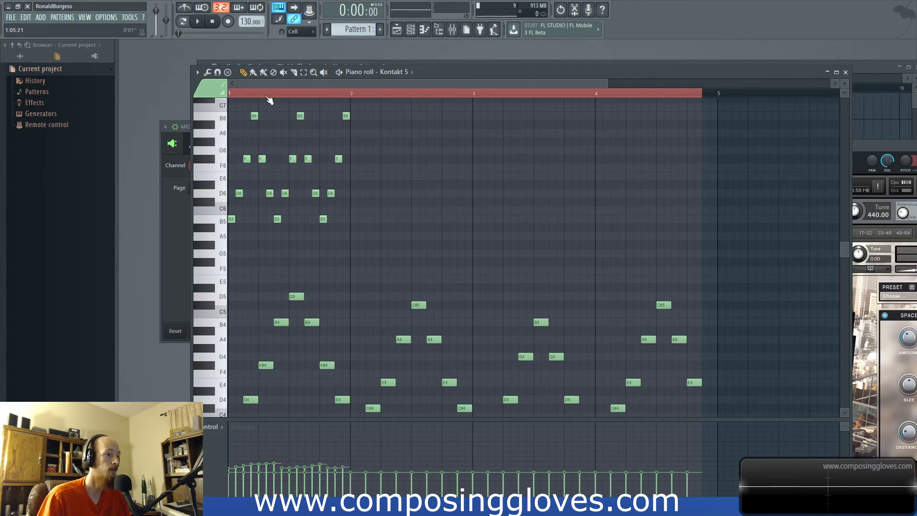
key(space)
key(space)
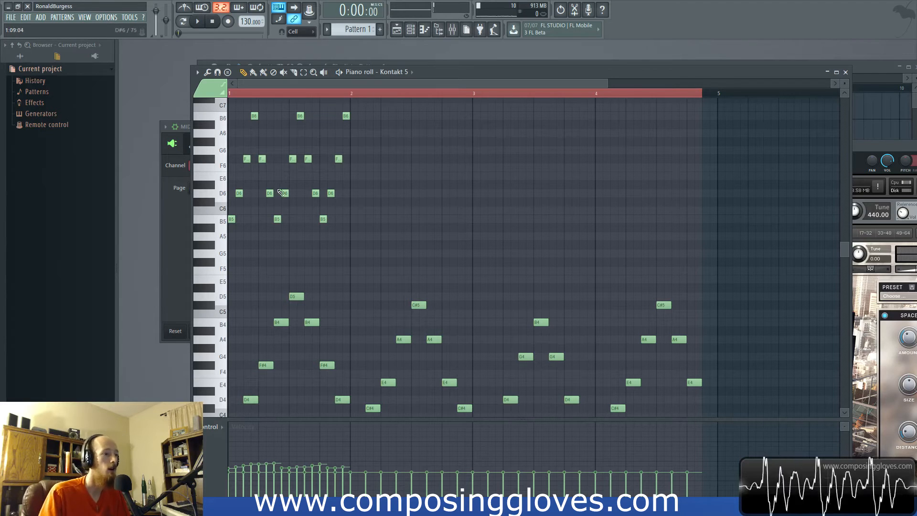
- Select all the upper run notes of bar 1 and duplicate them into bar 2
scroll(334, 196, down, 3)
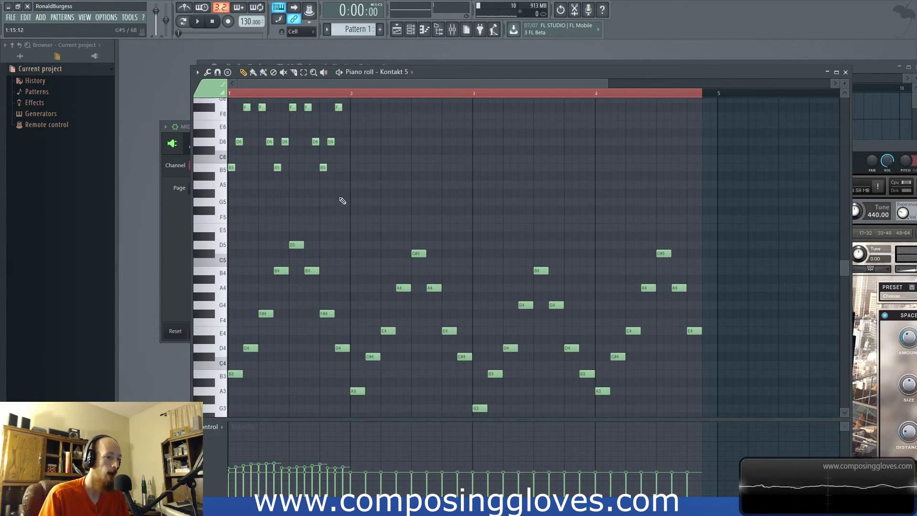
scroll(273, 130, up, 4)
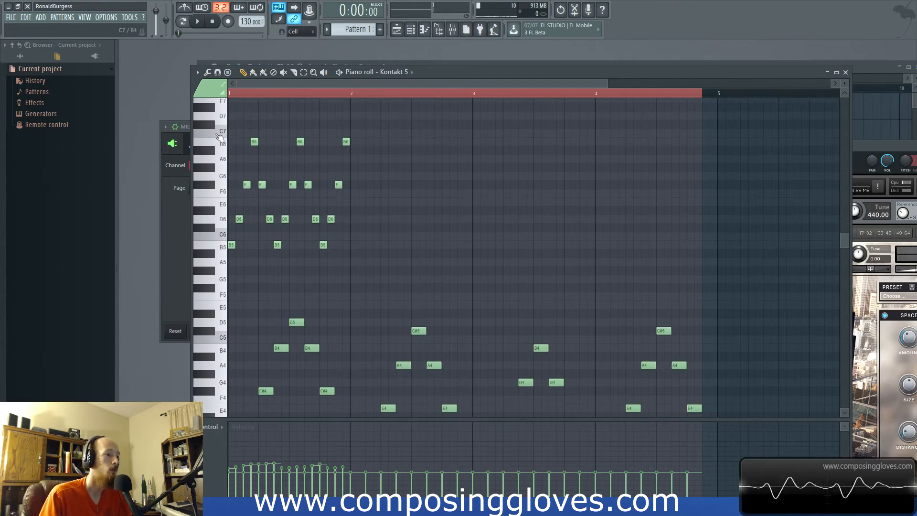
drag(219, 138, 228, 246)
key(ctrl+b)
key(ctrl+d)
- Lower the upper run notes in bar 2 to A5, C#6, E6 and A6 and listen to the result
scroll(366, 262, down, 2)
scroll(365, 262, down, 4)
scroll(365, 263, up, 6)
drag(335, 243, 443, 262)
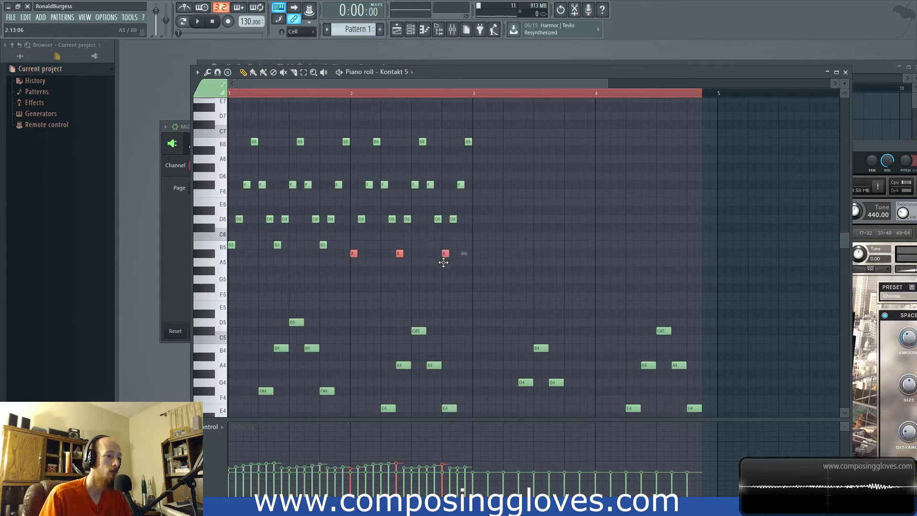
mouse_move(354, 213)
mouse_down()
mouse_move(377, 226)
mouse_move(473, 231)
mouse_move(451, 228)
mouse_up()
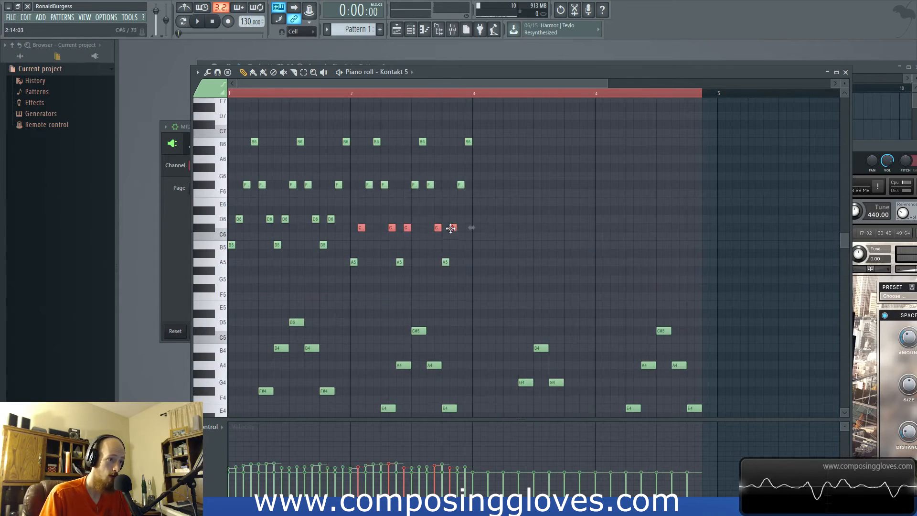
drag(362, 177, 460, 205)
drag(370, 135, 513, 171)
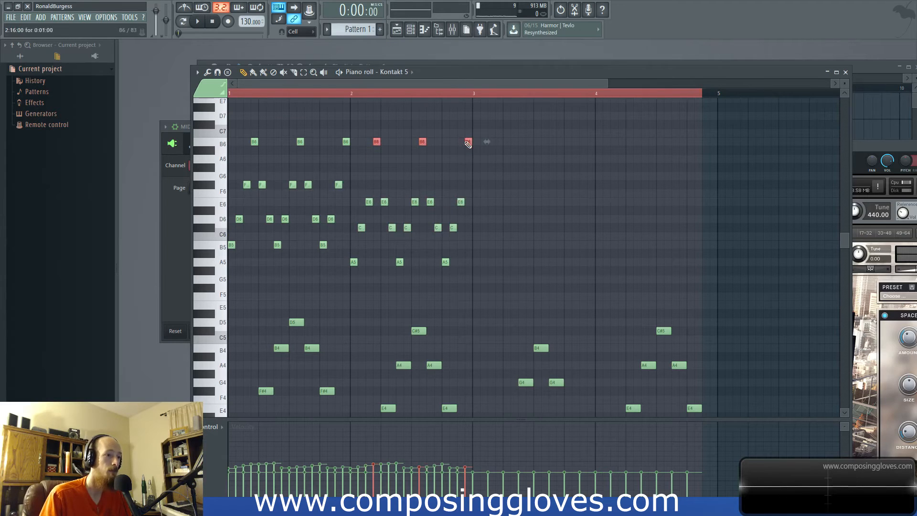
drag(468, 147, 468, 164)
key(space)
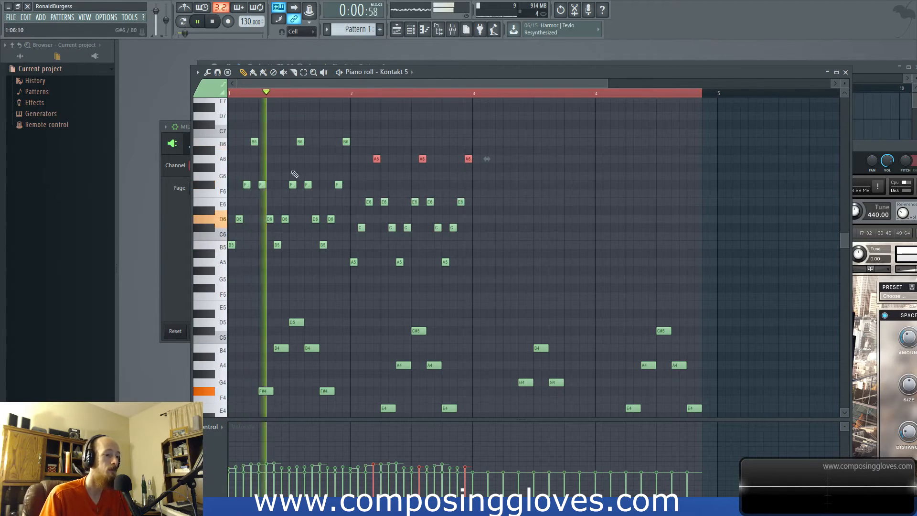
scroll(363, 183, down, 1)
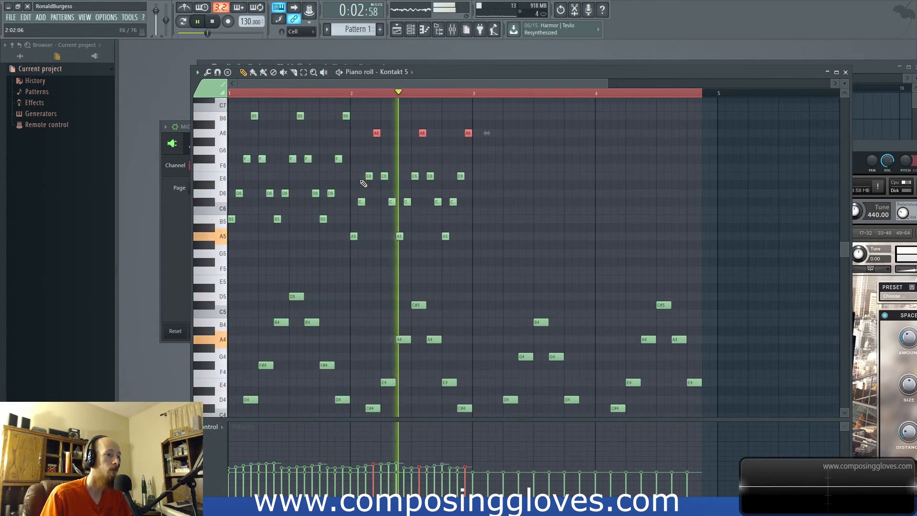
key(space)
drag(348, 231, 444, 135)
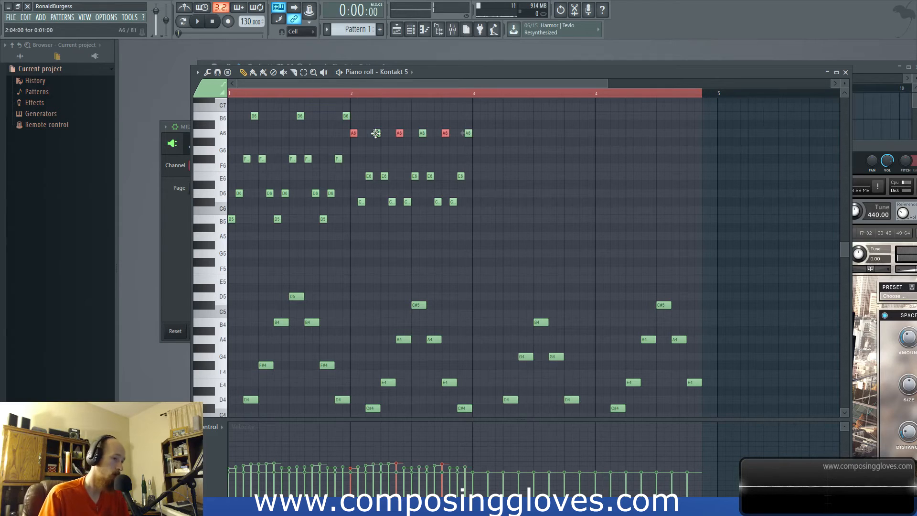
key(ctrl+a)
key(ctrl+z)
key(ctrl+z)
key(ctrl+z)
- Try inverting the upper run in bar 2 by putting A6 on its low notes and A5 on its peak notes, and listen
mouse_move(369, 134)
mouse_down()
mouse_move(490, 129)
mouse_move(467, 153)
mouse_up()
drag(351, 235, 448, 146)
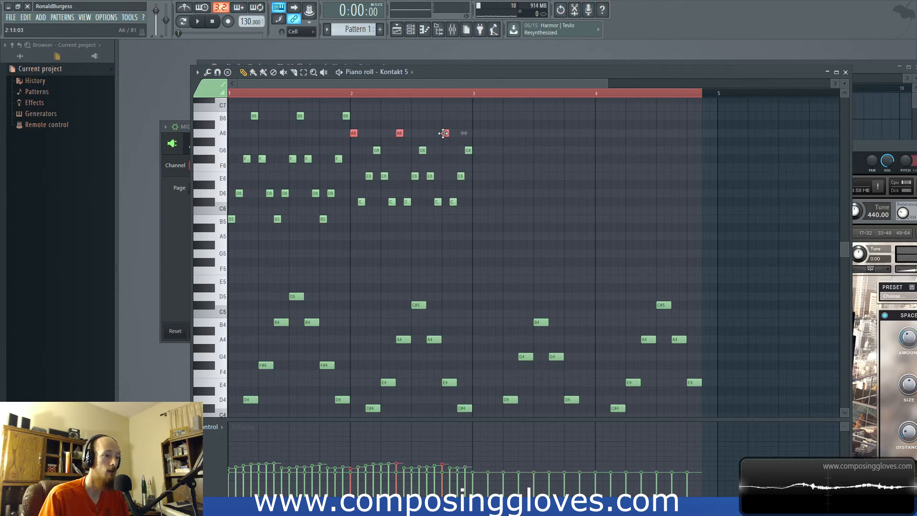
drag(365, 157, 464, 233)
key(space)
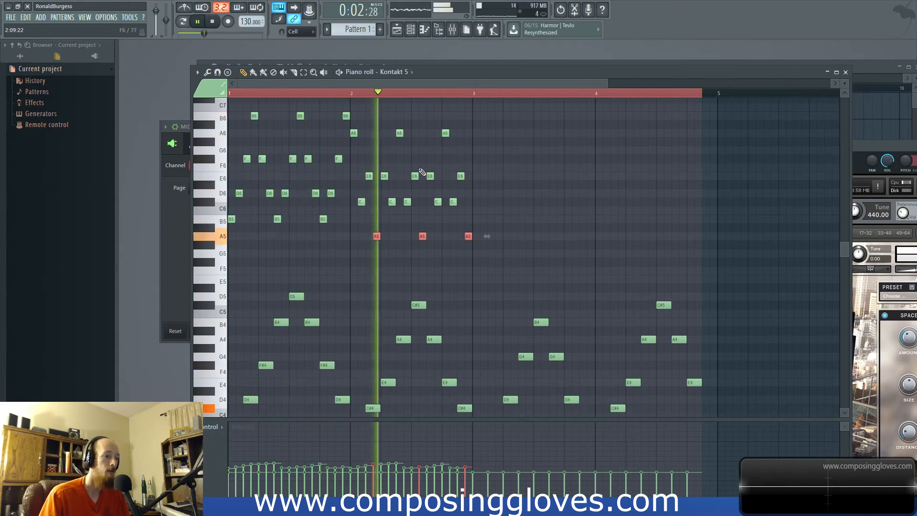
key(space)
- Undo the moves that inverted the upper run in bar 2, back to G6 peak notes, and replay the pattern
key(ctrl+z)
key(ctrl+z)
key(ctrl+z)
key(ctrl+alt+z)
key(ctrl+alt+z)
key(space)
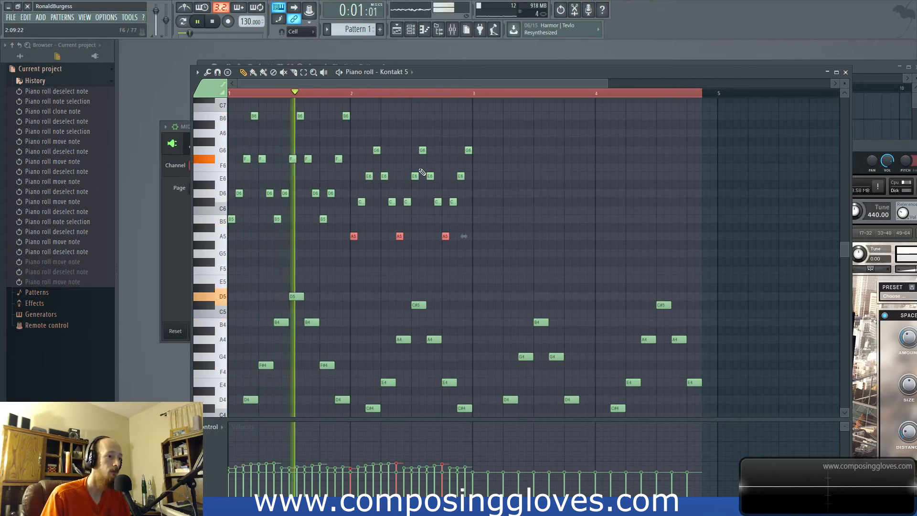
key(space)
- Raise the peak notes of the bar 2 upper run to A6 and listen
drag(368, 153, 468, 134)
key(space)
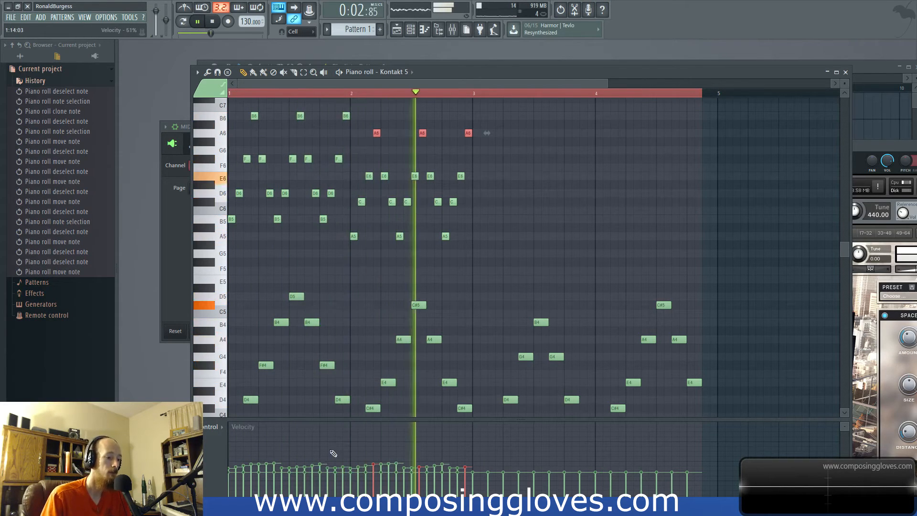
key(space)
- Duplicate the upper run from bar 2 into bar 3 and lower the copy's lowest notes to G5
drag(353, 121, 517, 310)
mouse_move(354, 239)
mouse_down()
mouse_move(478, 226)
mouse_move(470, 236)
mouse_move(581, 244)
mouse_move(569, 249)
mouse_up()
key(ctrl+z)
- Lower the remaining upper run notes in bar 3 to B5, D6 and G6, keeping their timing, and listen
drag(475, 198, 572, 221)
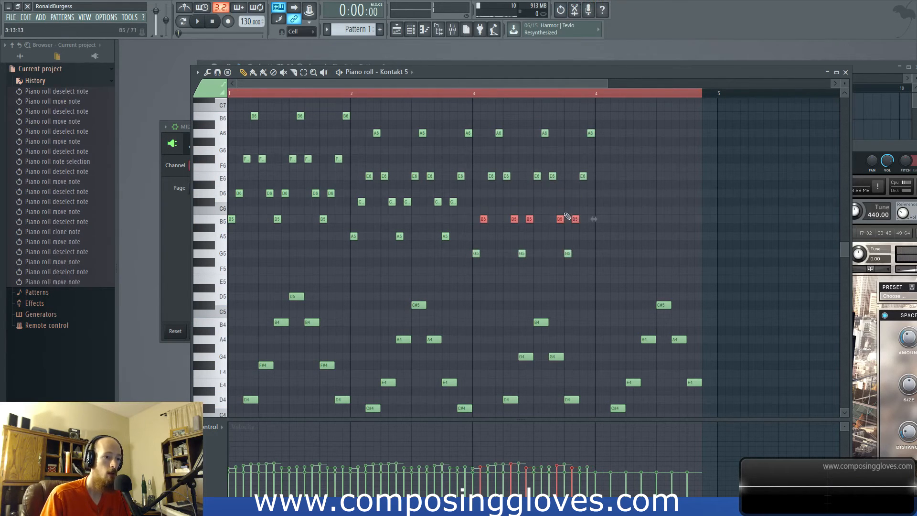
drag(484, 177, 580, 193)
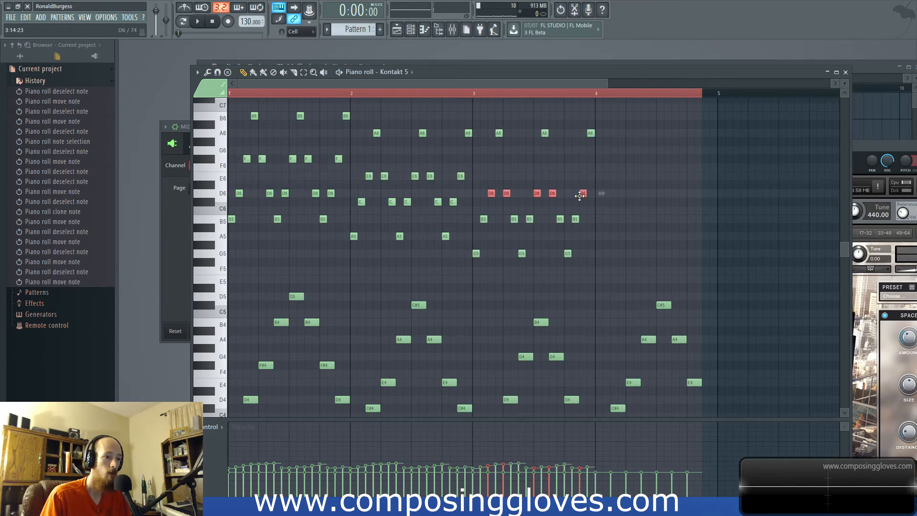
key(shift+Right)
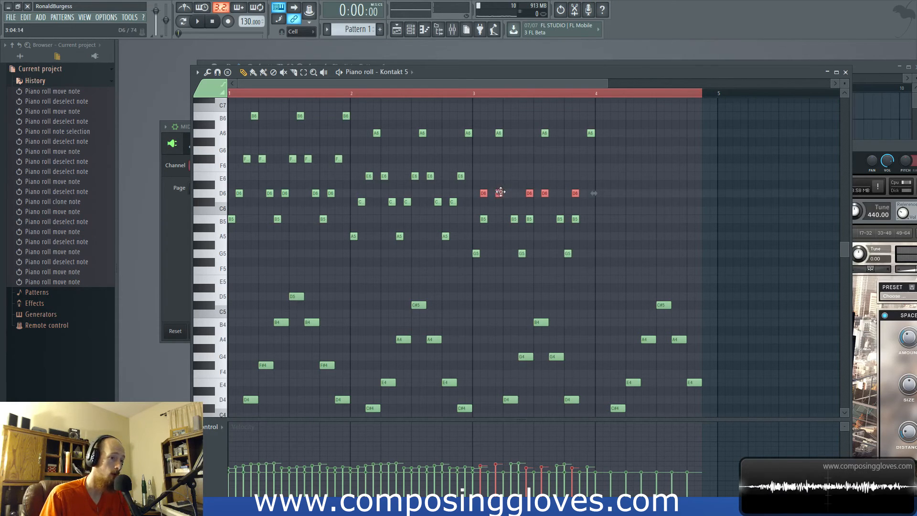
drag(487, 122, 589, 155)
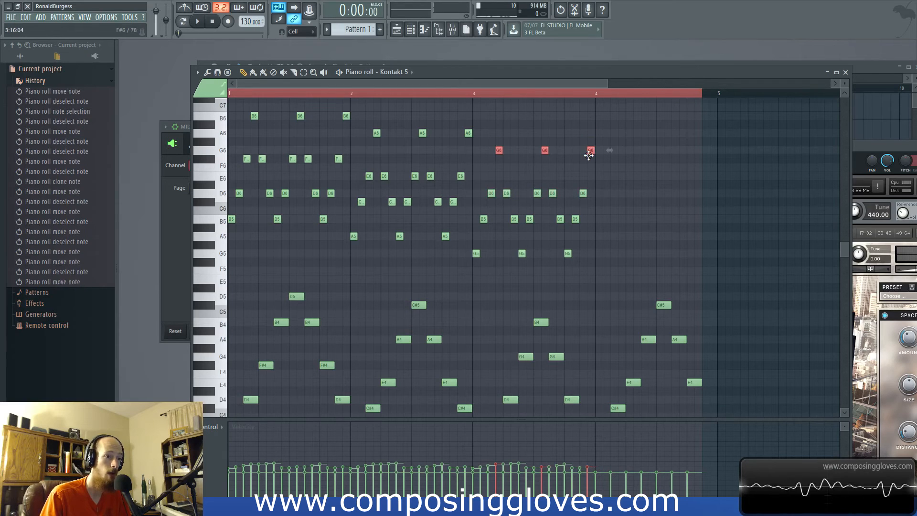
click(479, 96)
key(space)
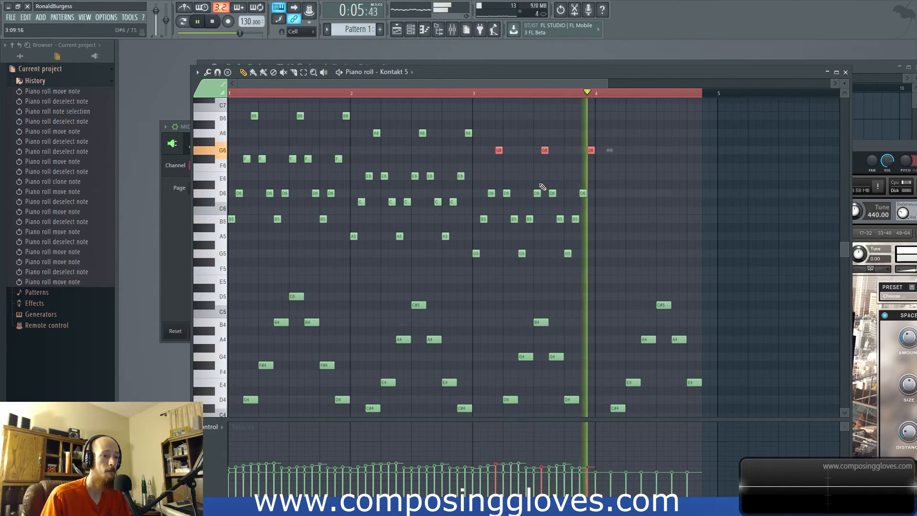
key(space)
- Select the whole upper run in bar 3 and duplicate it into bar 4
scroll(542, 186, down, 2)
drag(427, 133, 447, 248)
drag(420, 129, 525, 285)
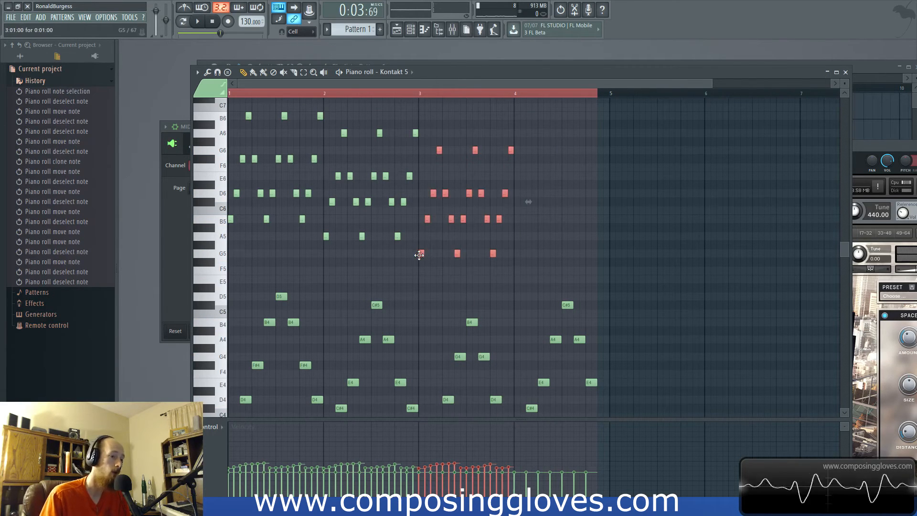
drag(419, 255, 515, 250)
click(528, 93)
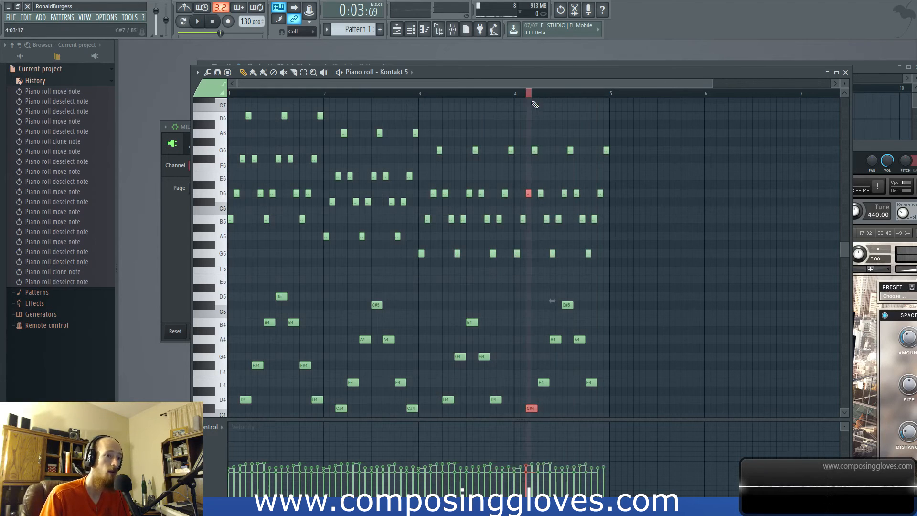
- Raise the upper run notes in bar 4 to A5, C#6, E6 and A6 and play the pattern
ctrl+scroll(535, 108, up, 5)
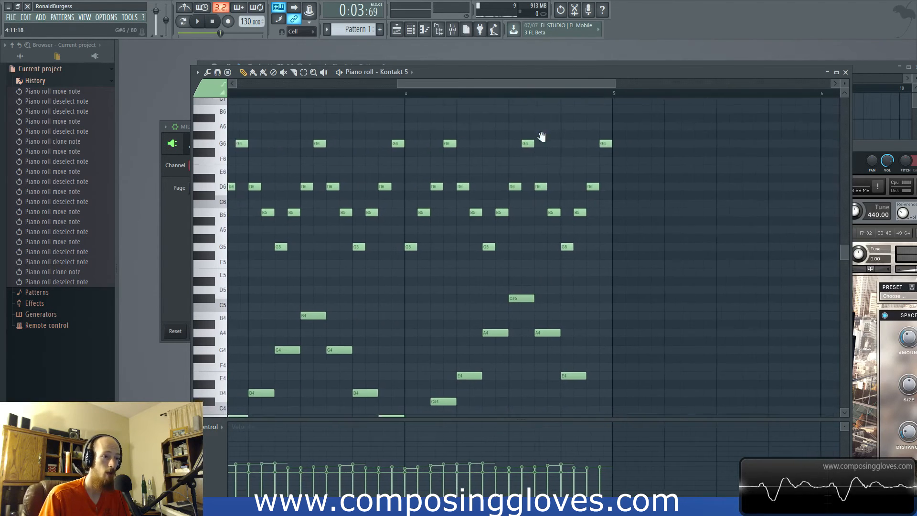
scroll(440, 214, down, 2)
scroll(440, 214, up, 1)
ctrl+drag(398, 224, 554, 203)
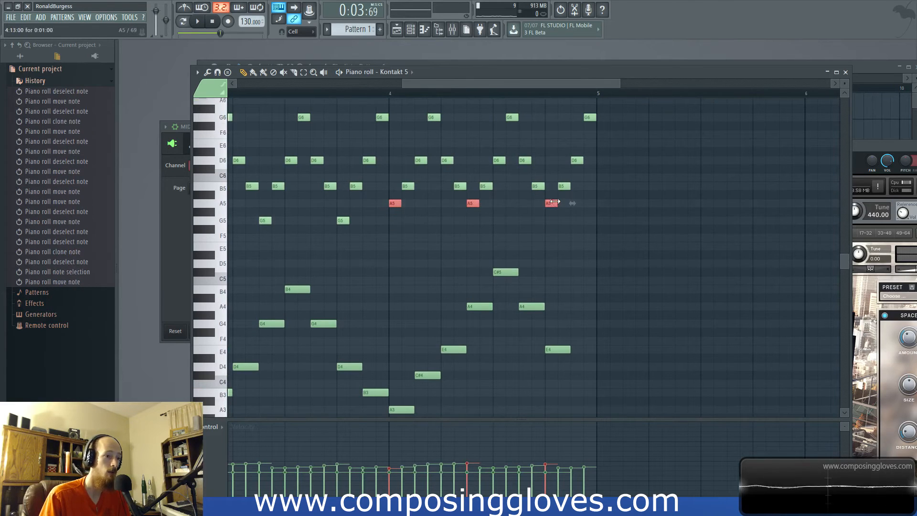
scroll(454, 205, up, 1)
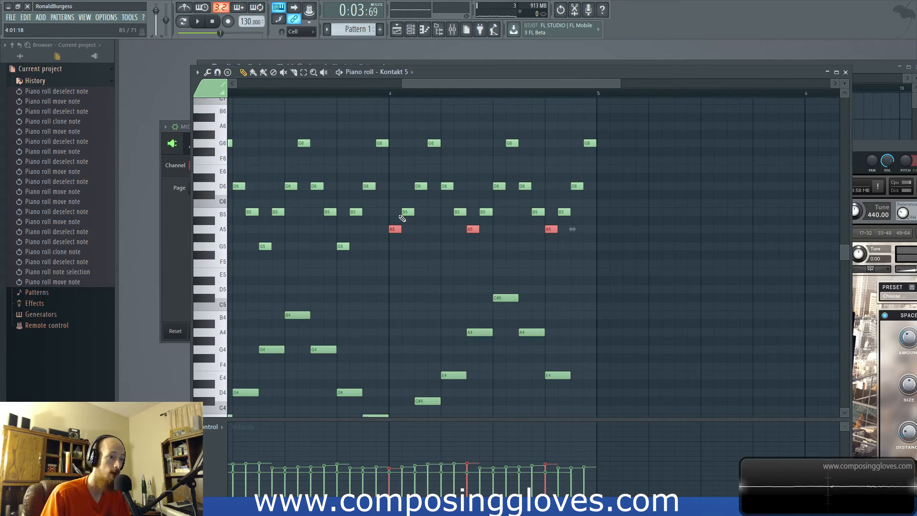
ctrl+drag(399, 209, 581, 213)
scroll(541, 227, down, 3)
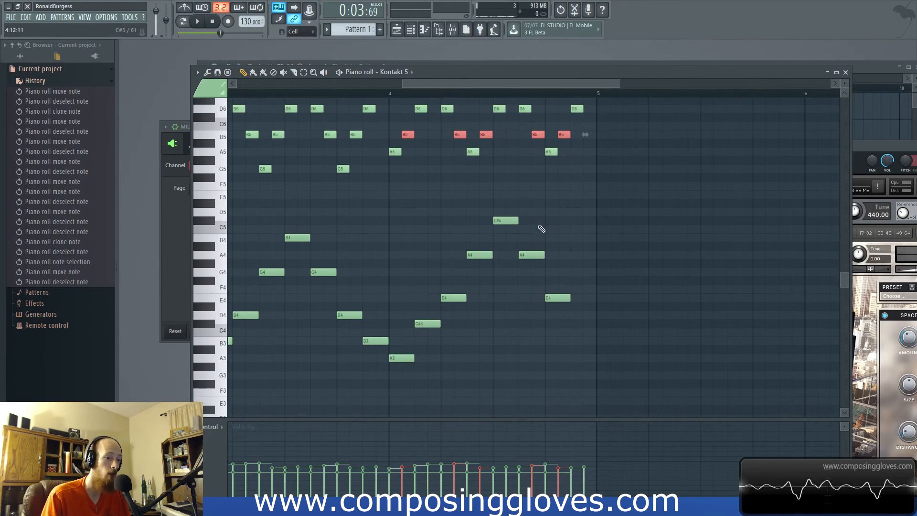
scroll(534, 234, up, 2)
scroll(425, 217, up, 1)
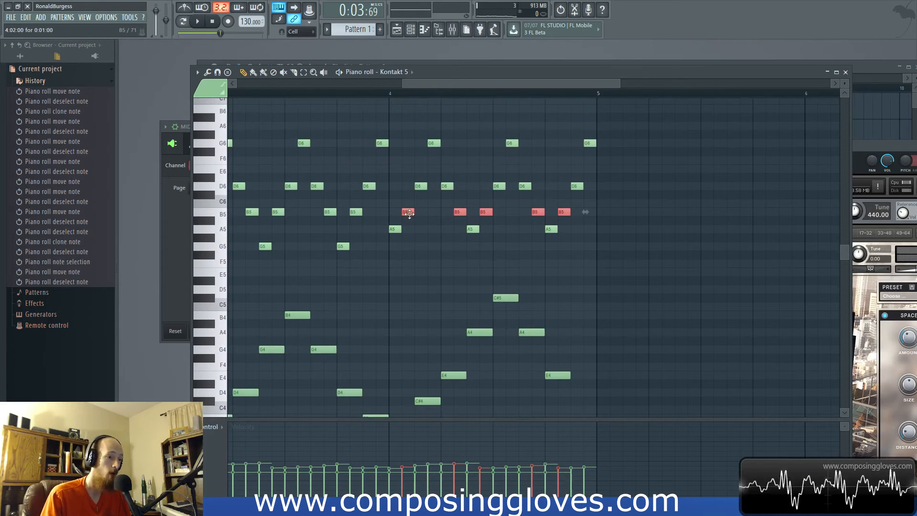
drag(412, 215, 574, 169)
ctrl+drag(426, 134, 590, 126)
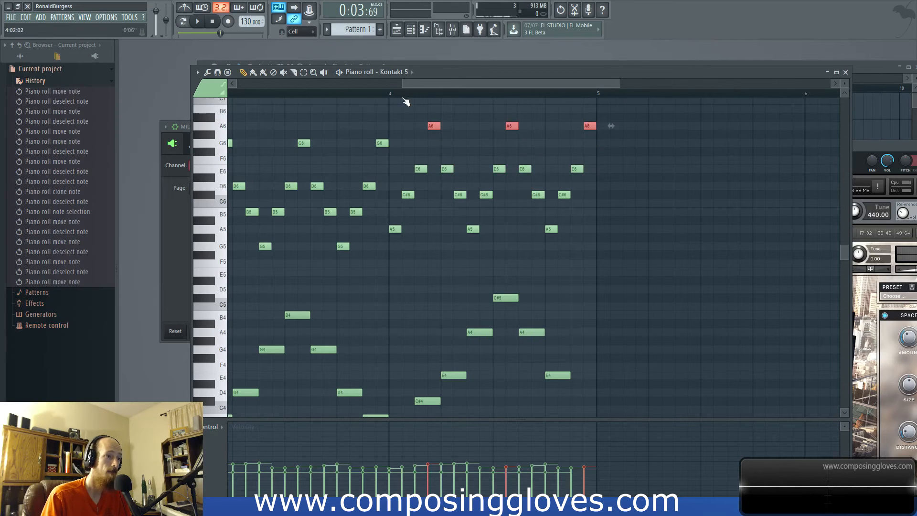
key(space)
- Select the upper run notes from A5 upward in all four bars and redraw their velocities as a smoother, slightly lower curve
scroll(389, 140, down, 5)
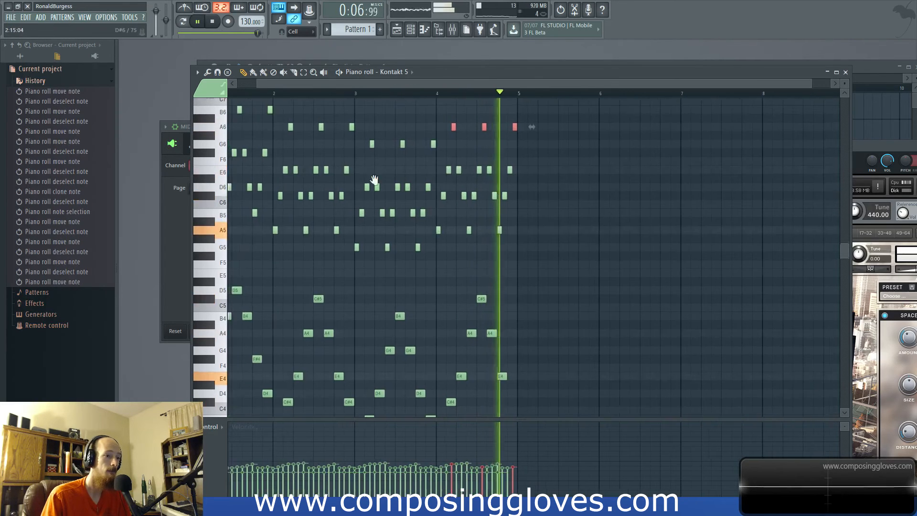
ctrl+drag(210, 121, 209, 242)
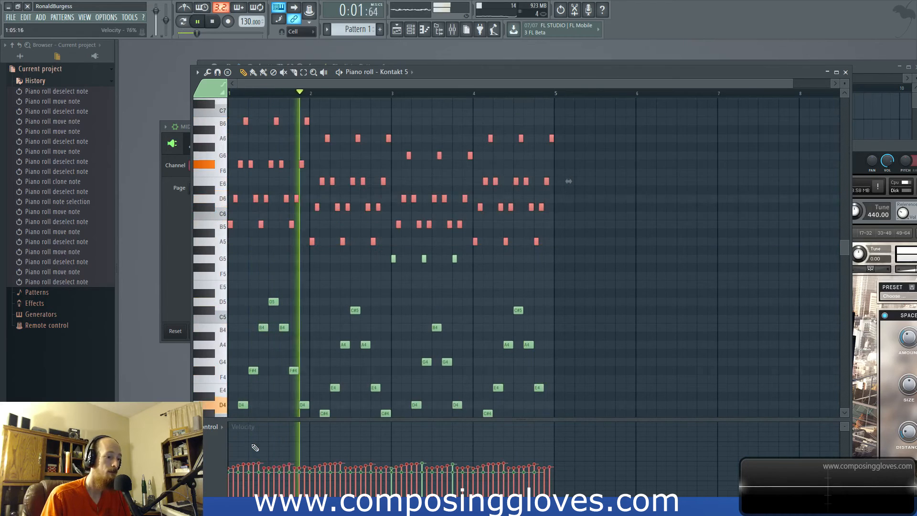
drag(236, 476, 521, 473)
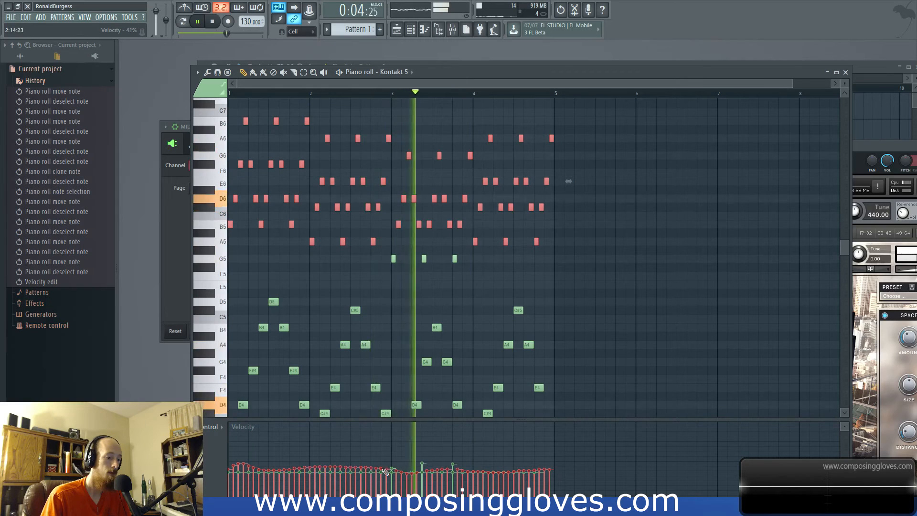
drag(260, 470, 232, 470)
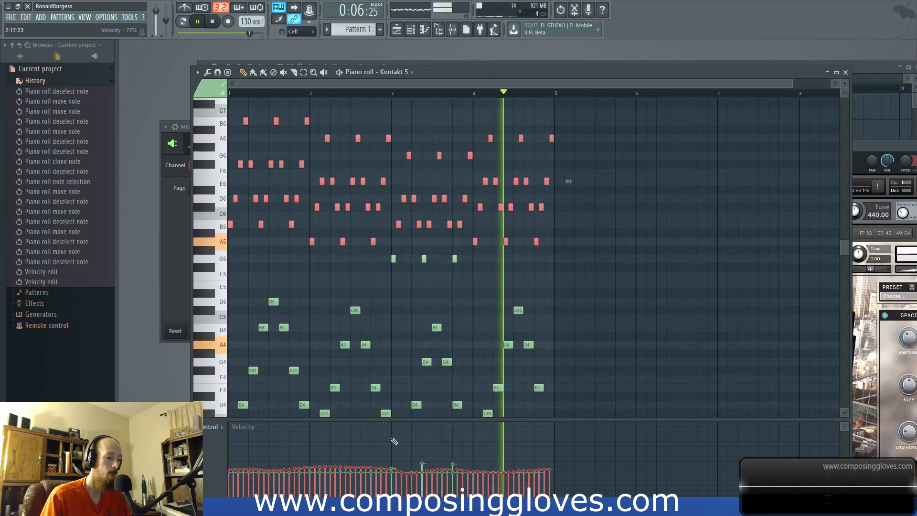
- Bring the Kontakt 5 window into view and set The Giant's tone Color to -7 during playback
drag(858, 166, 589, 123)
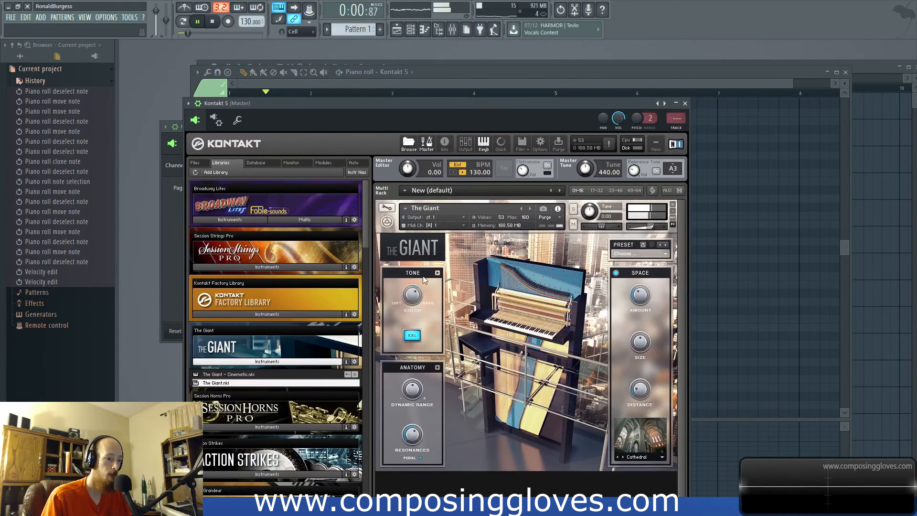
drag(411, 302, 414, 325)
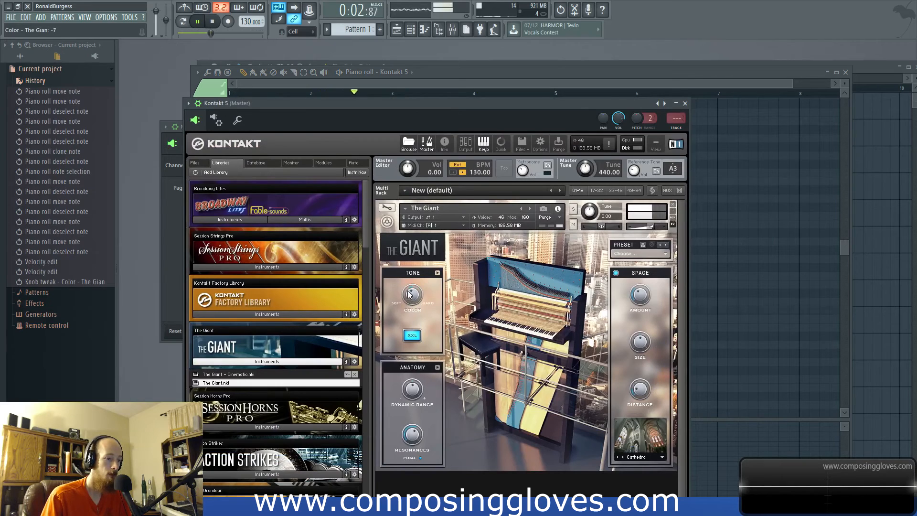
- Set The Giant's tone Color to -8 and its space Distance to 27 ms
mouse_move(410, 290)
mouse_down()
mouse_move(415, 302)
mouse_move(414, 290)
mouse_up()
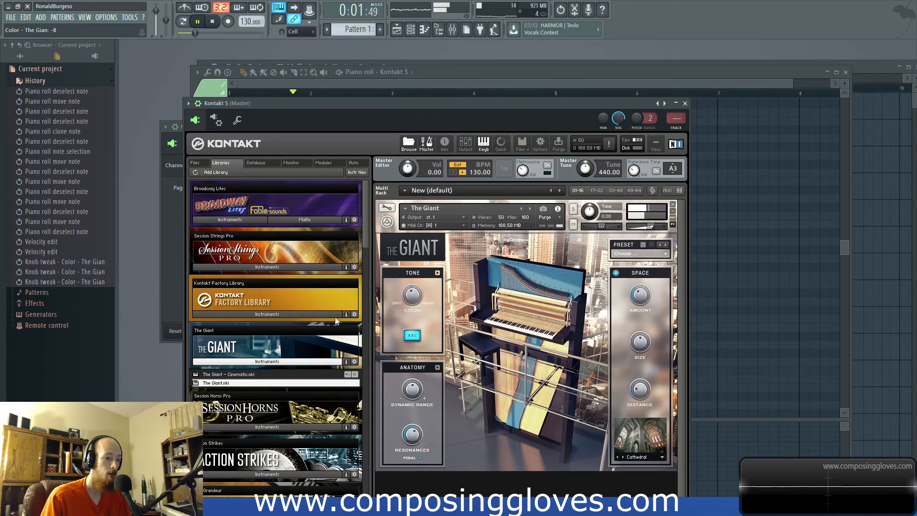
drag(645, 391, 643, 387)
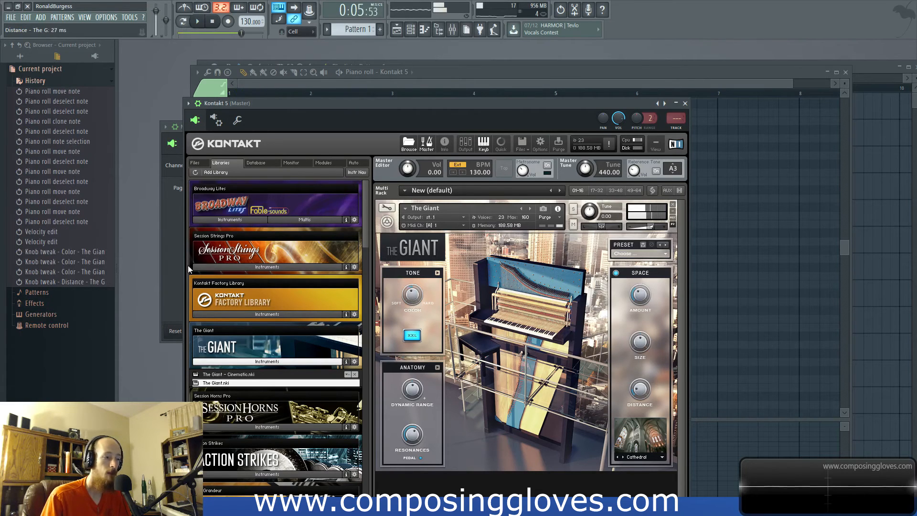
- Move the Kontakt window aside and add a second Kontakt 5 instrument channel
drag(444, 103, 806, 81)
key(F6)
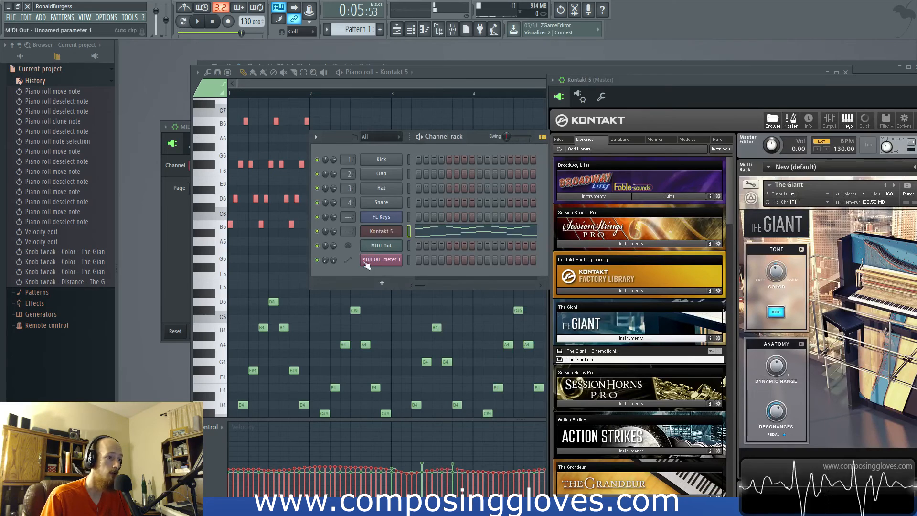
click(382, 283)
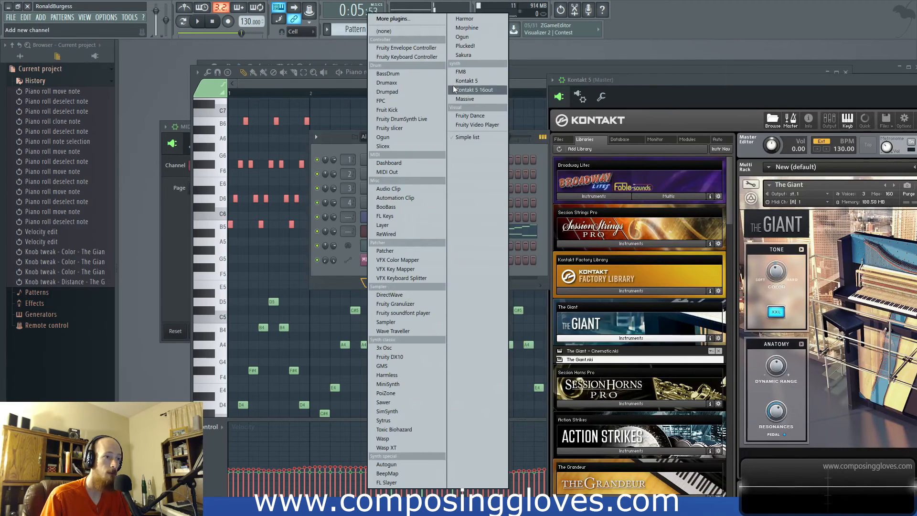
click(490, 79)
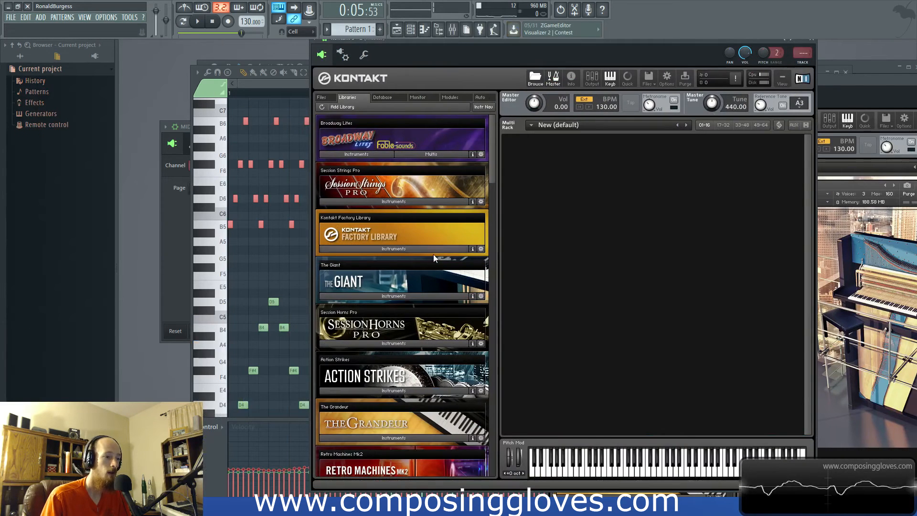
- Audition the Session Strings Pro Ensemble Perf and Prod patches and load Sections 1 and 2 Ensemble Animator
click(403, 200)
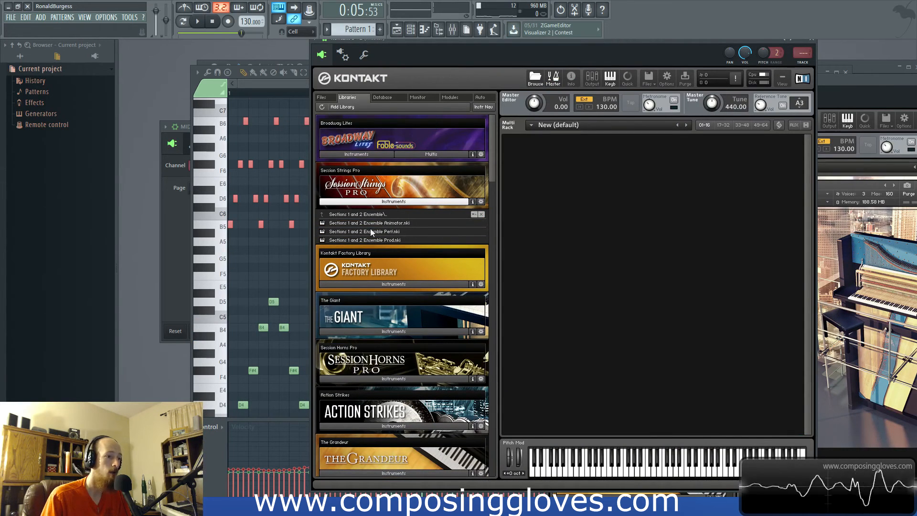
double_click(368, 231)
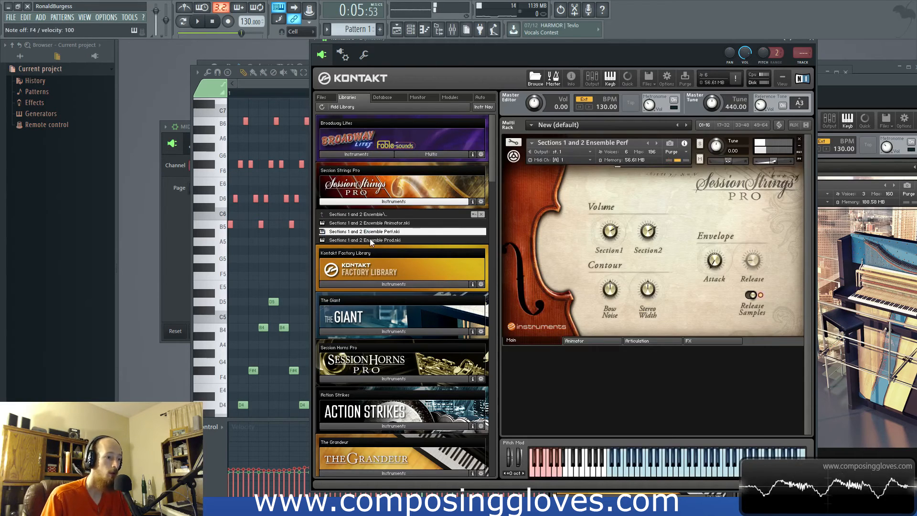
double_click(364, 240)
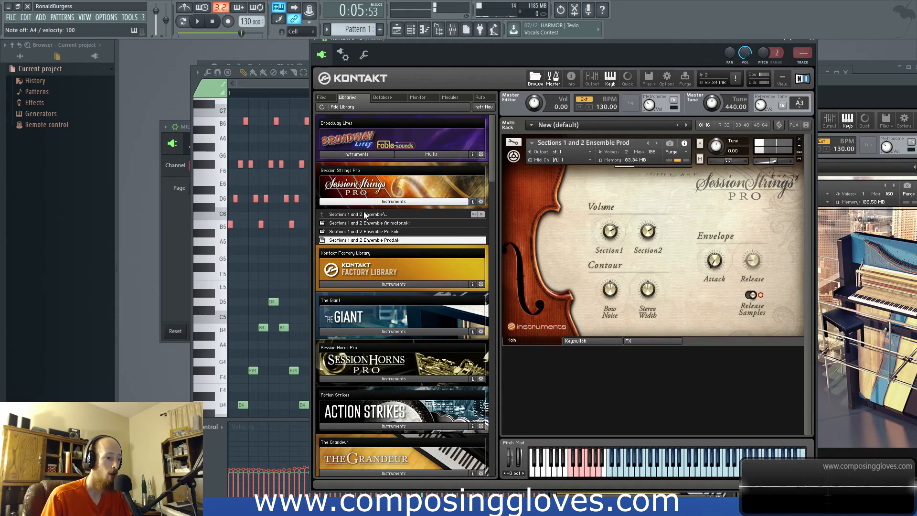
double_click(377, 223)
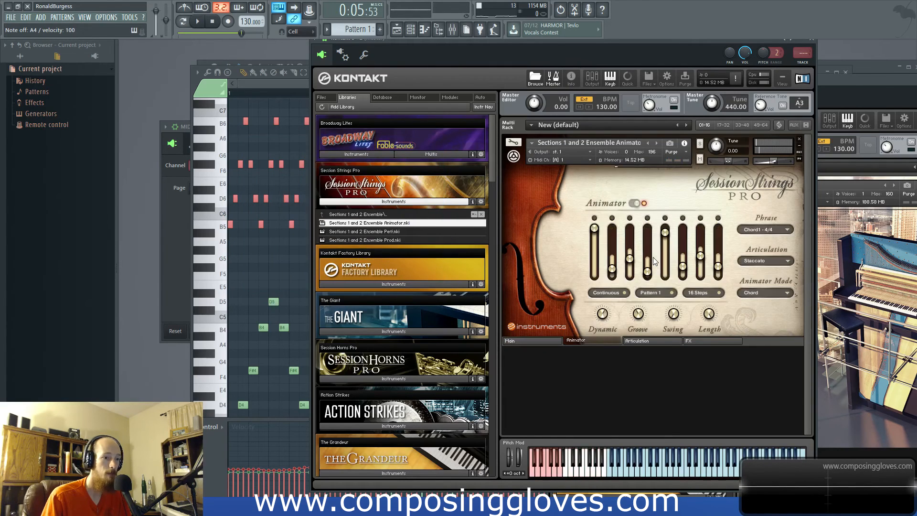
- Try Pattern 2 and the Arp4 - 4/4 and Arp2 - 4/4 Animator phrases, and settle on phrase Chord7 - 4/4
click(656, 293)
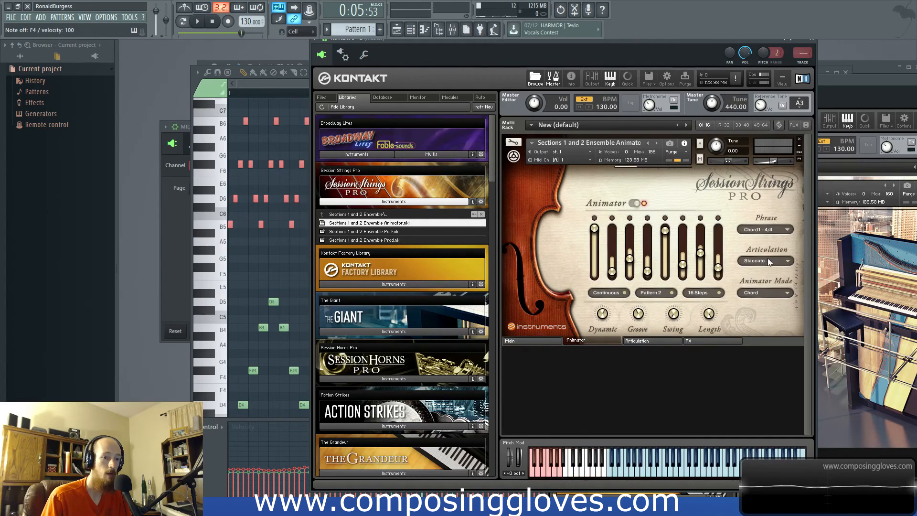
click(767, 230)
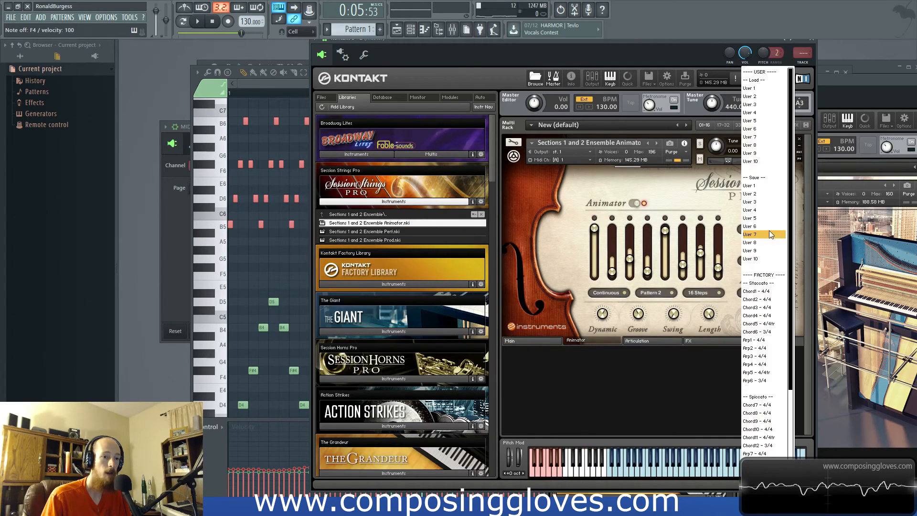
click(773, 364)
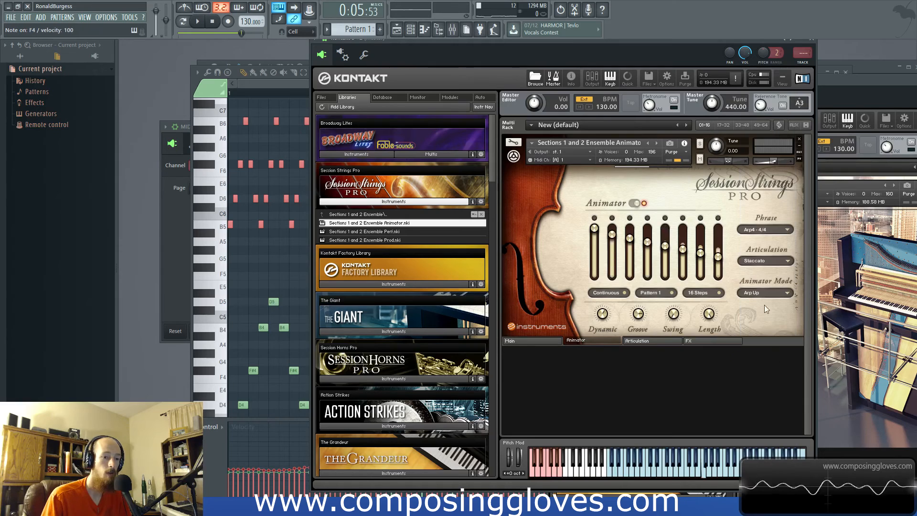
click(766, 232)
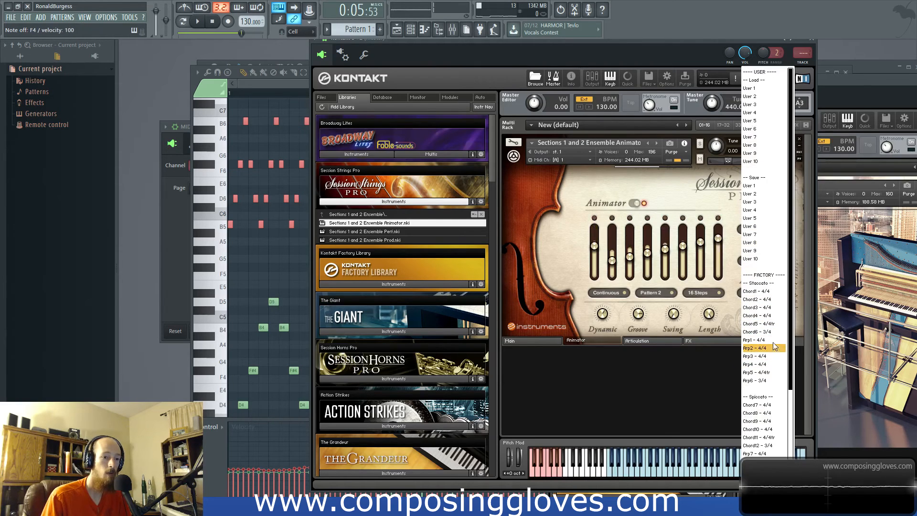
click(772, 348)
click(763, 233)
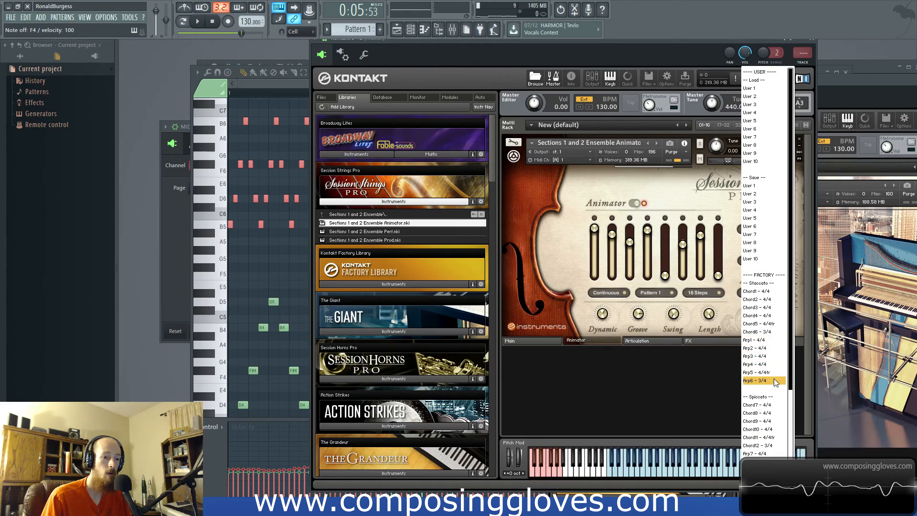
click(773, 404)
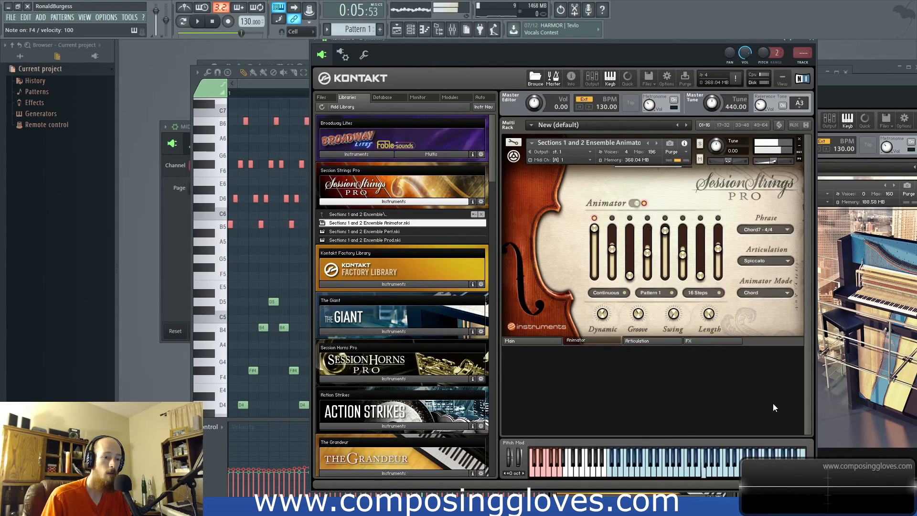
- Audition the Spic Down and Pizzicato articulations and return the articulation to Spiccato
click(764, 260)
click(764, 287)
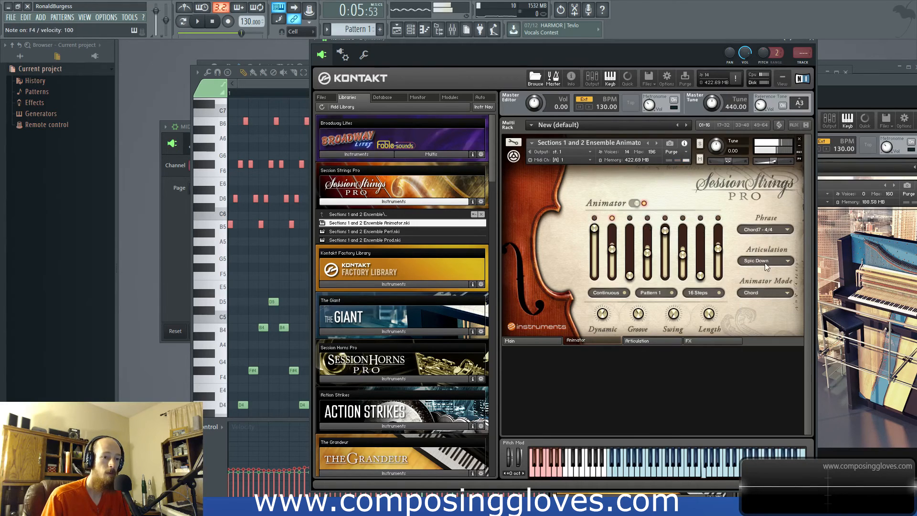
click(767, 259)
click(761, 271)
click(785, 261)
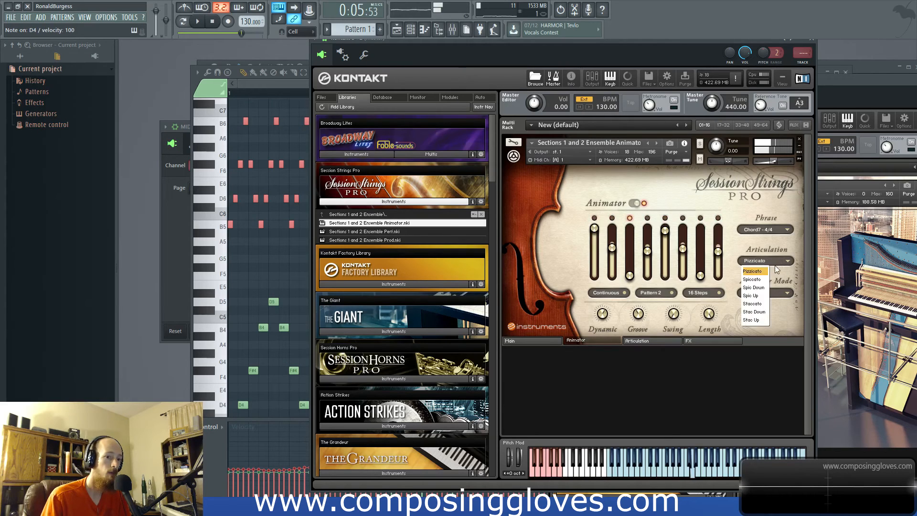
click(758, 275)
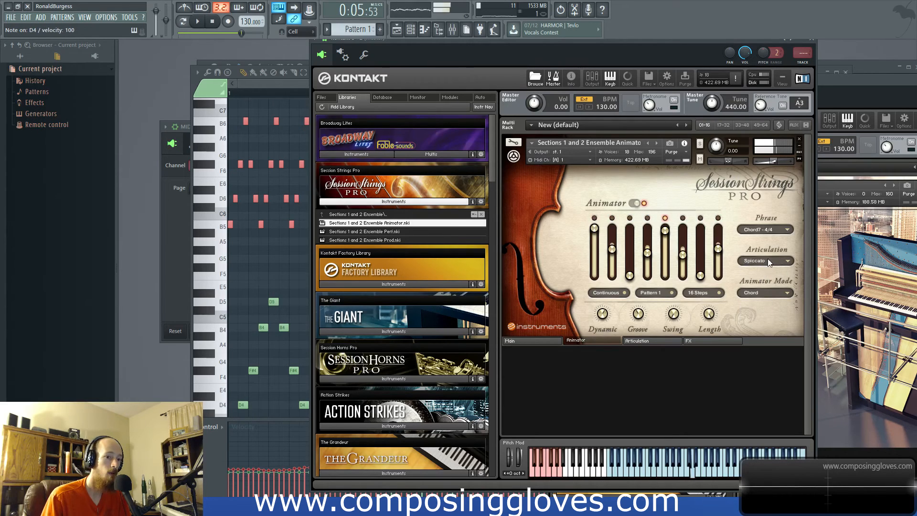
- Open the piano roll of Kontakt 5 #2 and add a B3 note lasting the whole of bar 1
key(F6)
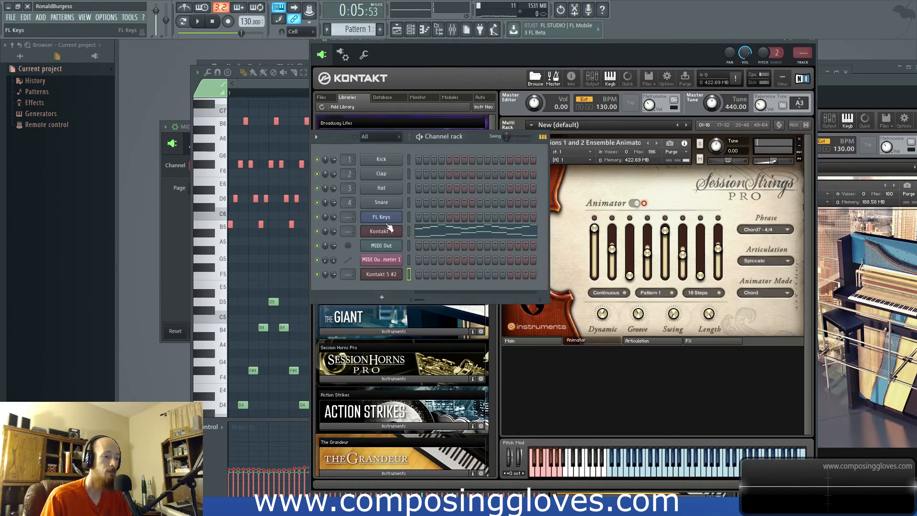
right_click(402, 272)
scroll(329, 310, down, 3)
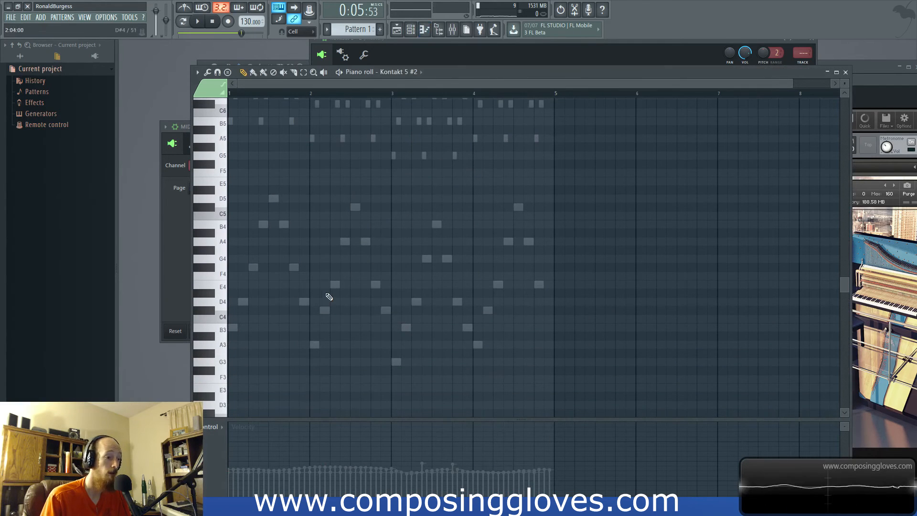
scroll(310, 195, up, 2)
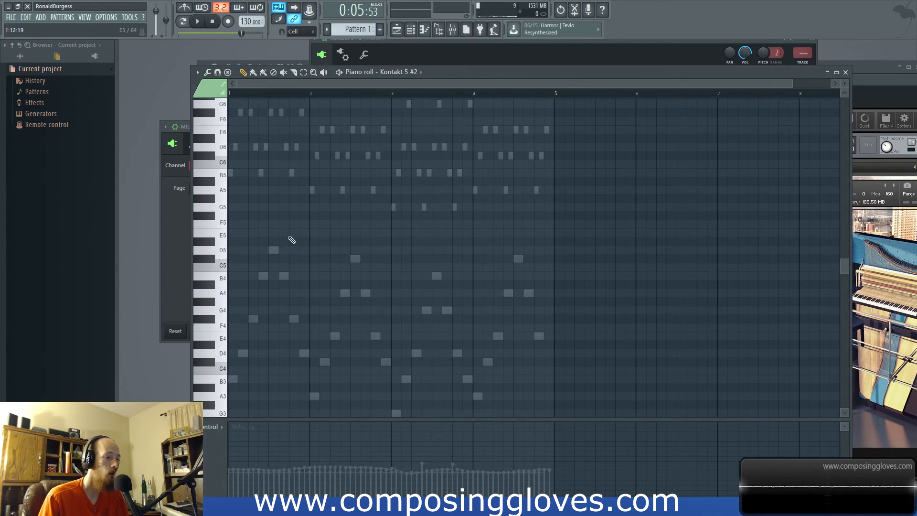
scroll(244, 381, down, 1)
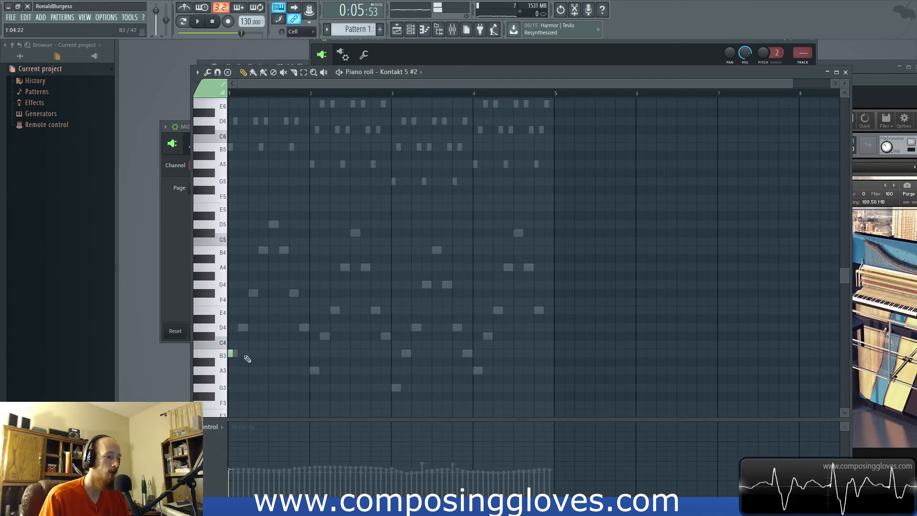
drag(233, 354, 318, 346)
scroll(305, 355, up, 5)
drag(282, 353, 313, 357)
scroll(296, 354, down, 4)
scroll(295, 354, down, 2)
scroll(311, 352, up, 1)
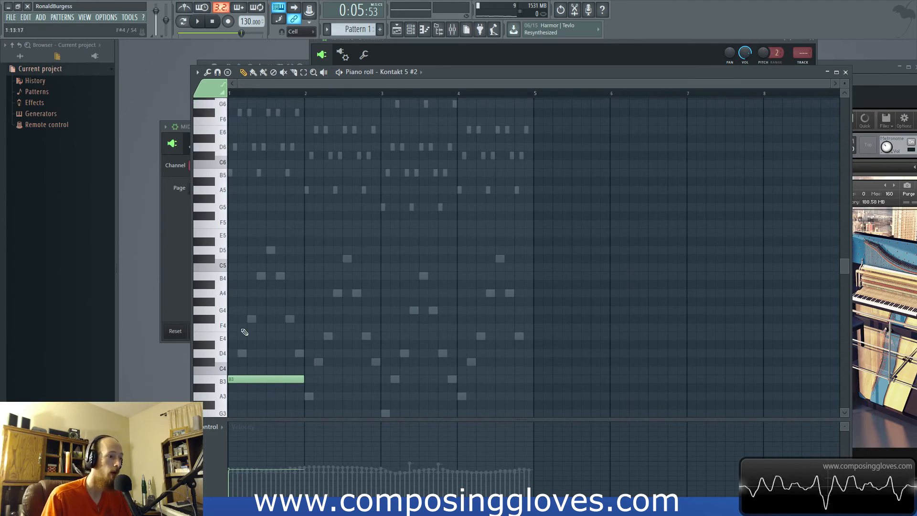
- Add full-bar bass notes A3 in bar 2, G3 in bar 3 and A3 in bar 4
click(309, 396)
scroll(330, 382, down, 1)
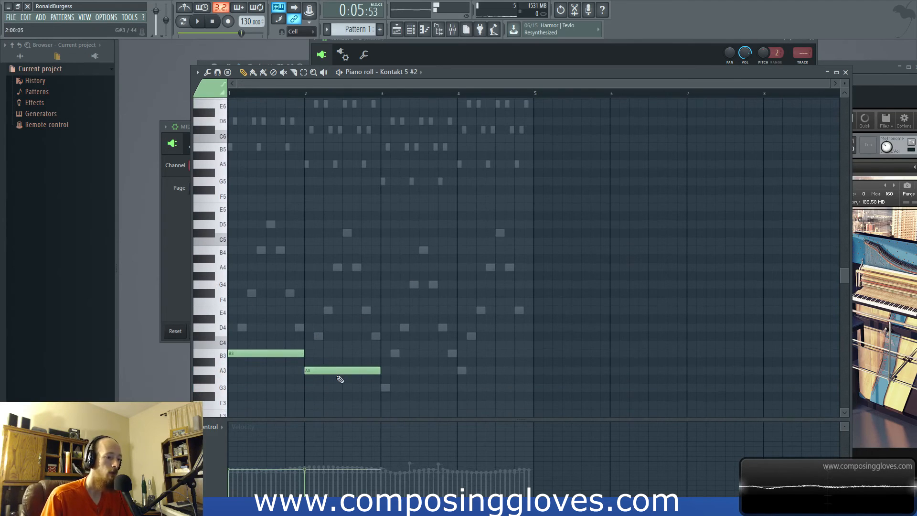
click(384, 390)
click(465, 371)
scroll(403, 338, up, 1)
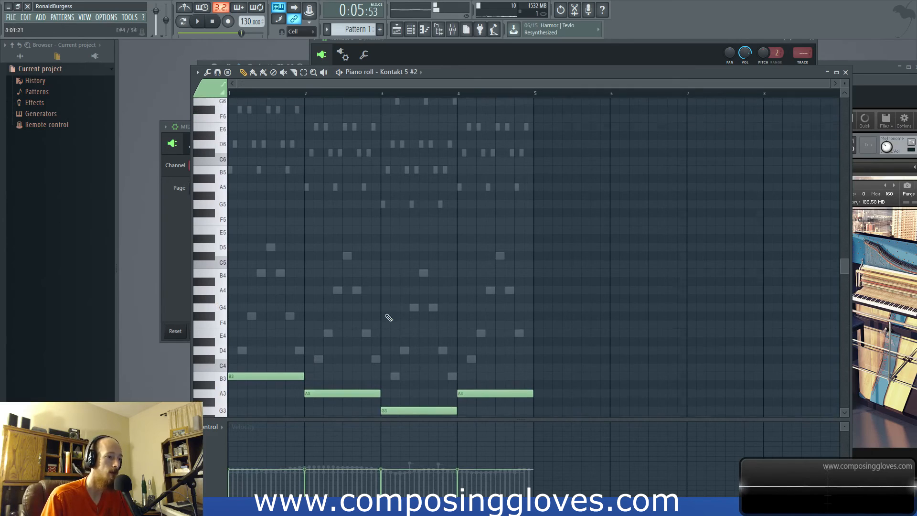
- Double the bass line an octave higher with B4 in bar 1 and copied notes A4, G4 and A4 in bars 2 to 4
click(233, 276)
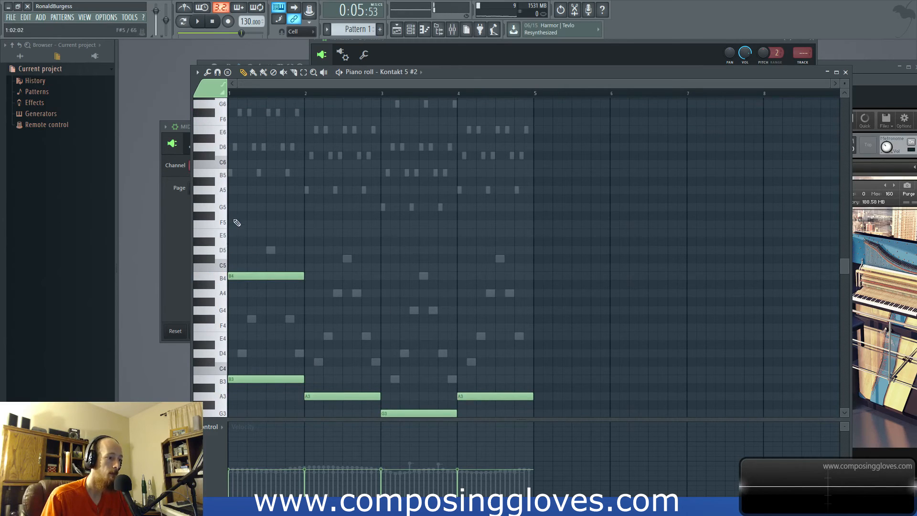
drag(337, 349, 536, 415)
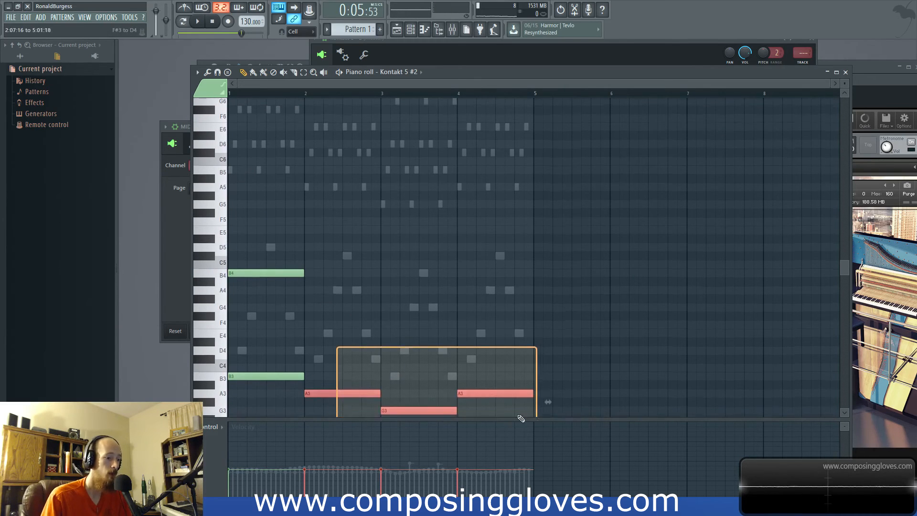
drag(326, 394, 324, 295)
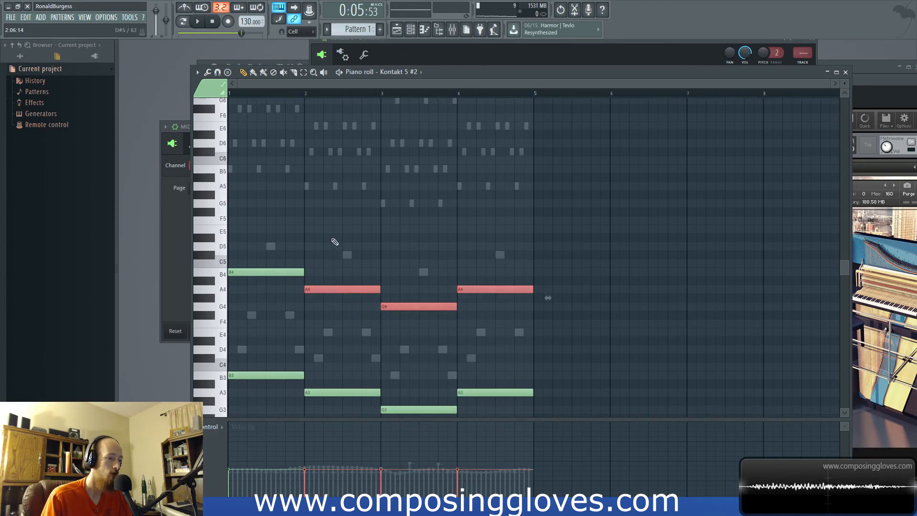
ctrl+click(333, 239)
drag(250, 252, 562, 321)
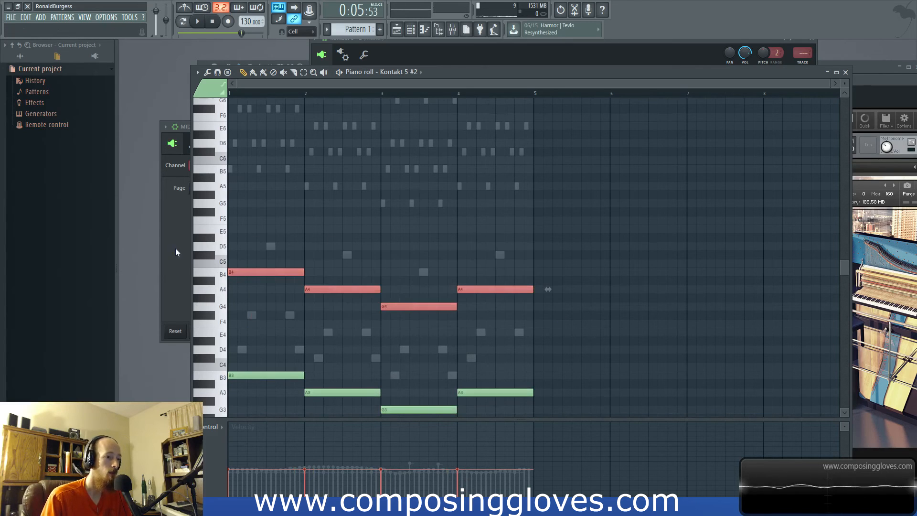
- Add full-bar harmony notes D5, C#5, B4 and C#5 in bars 1 to 4 and play the pattern
click(238, 246)
click(313, 255)
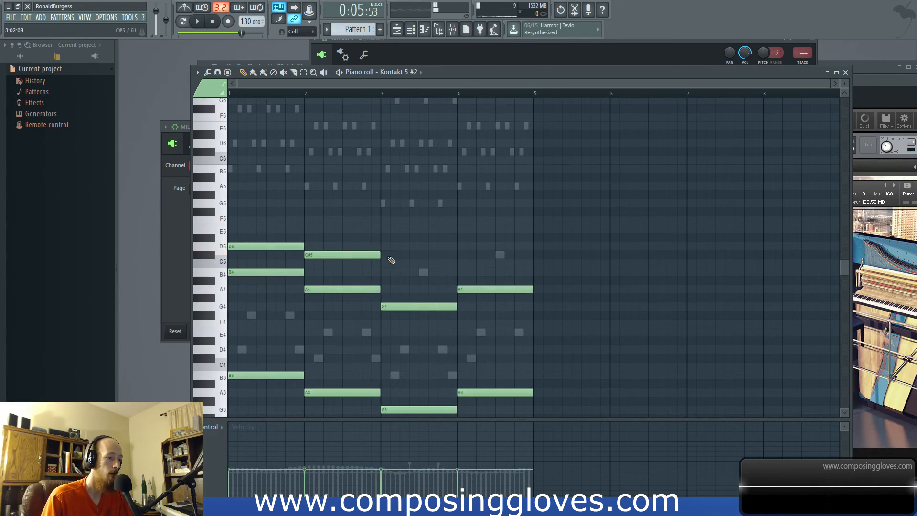
click(385, 272)
click(465, 254)
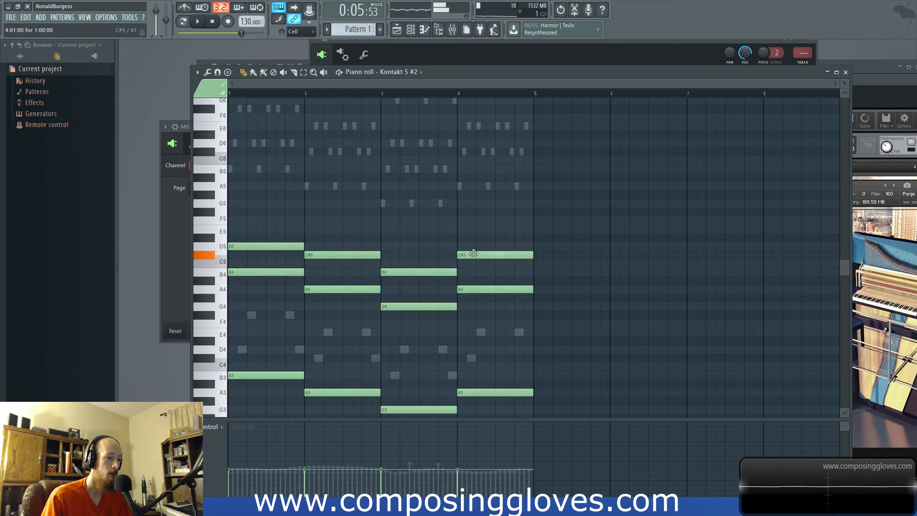
key(space)
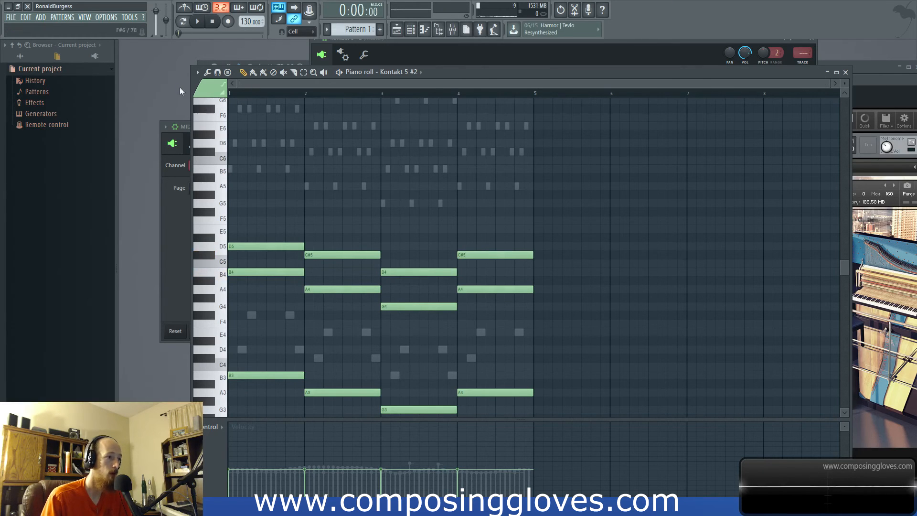
- Show the channel rack and lower the volume of the Kontakt 5 #2 channel while the pattern plays
key(F6)
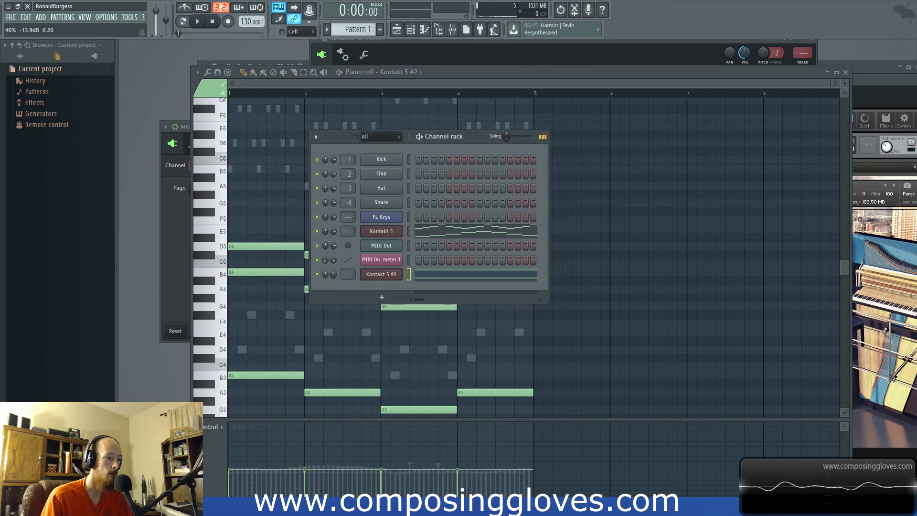
key(space)
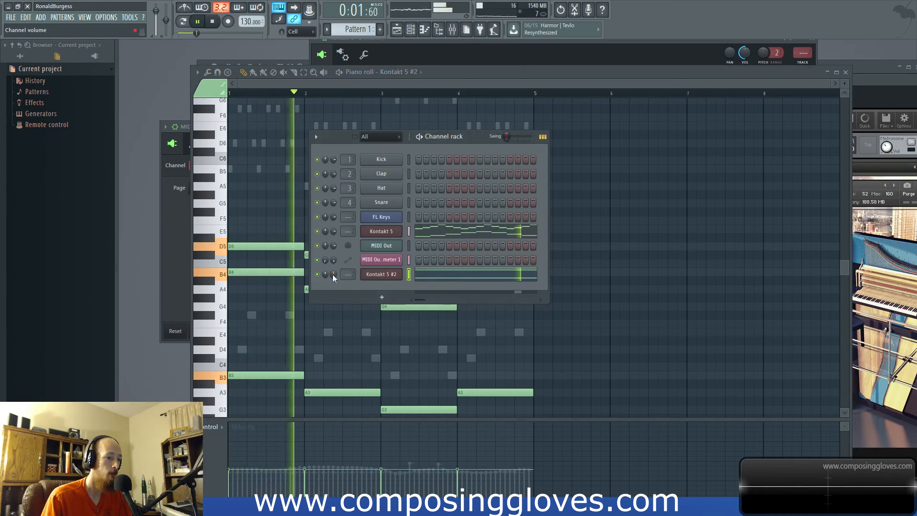
drag(333, 275, 333, 283)
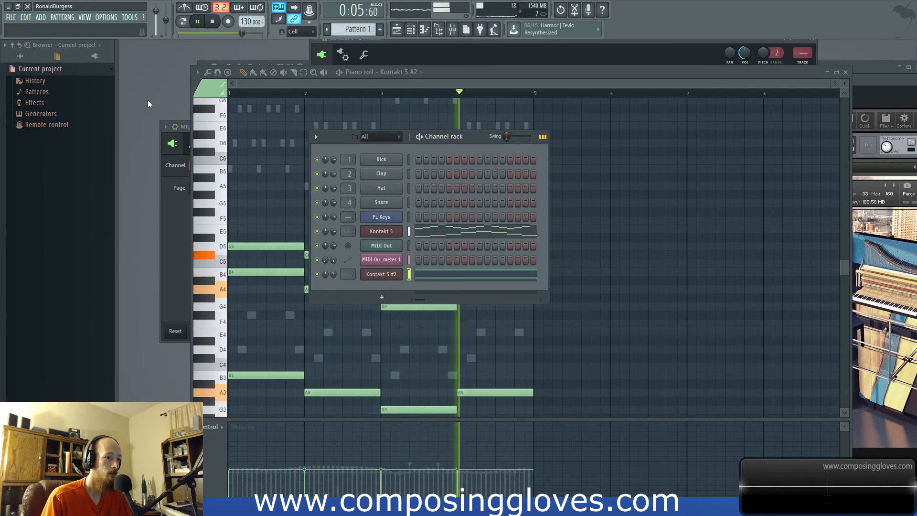
- Show the Session Strings Pro instrument of the Kontakt 5 #2 channel and set the Animator's Groove to 1/8
scroll(219, 248, down, 2)
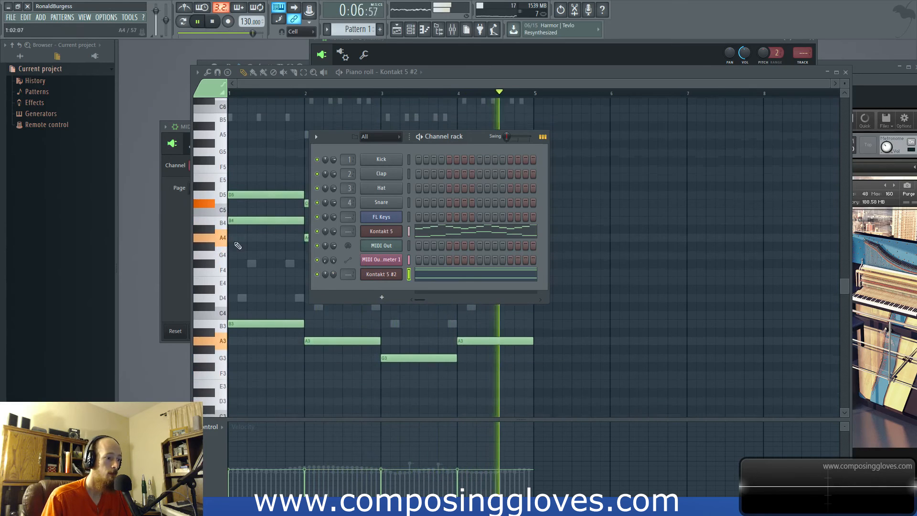
click(451, 29)
key(F6)
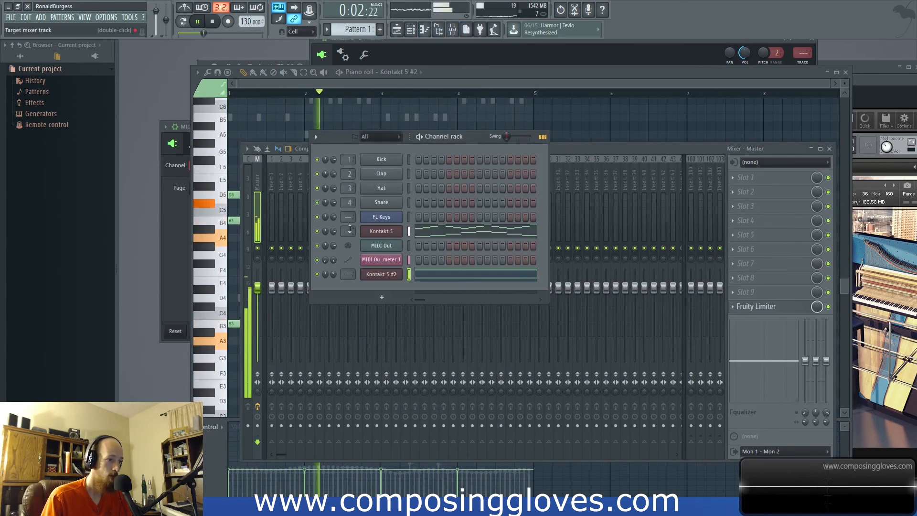
click(389, 276)
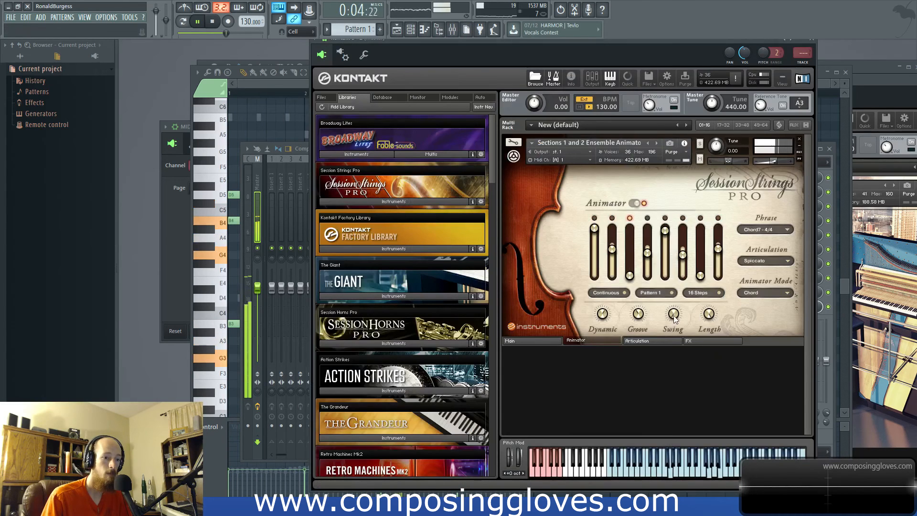
mouse_move(640, 317)
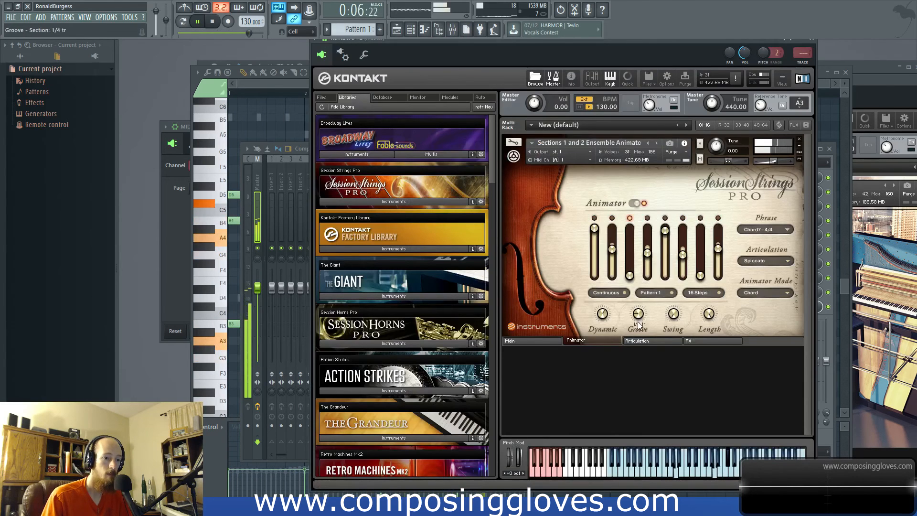
drag(649, 319, 649, 314)
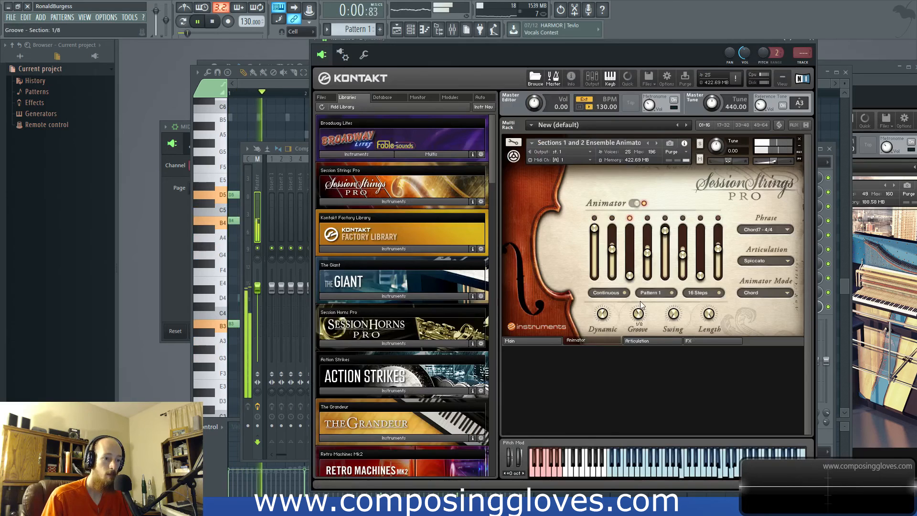
- Try the Animator phrases Chord4 - 4/4 and Chord1 - 4/4, and raise sliders 2, 3 and 4 of the latter
click(766, 230)
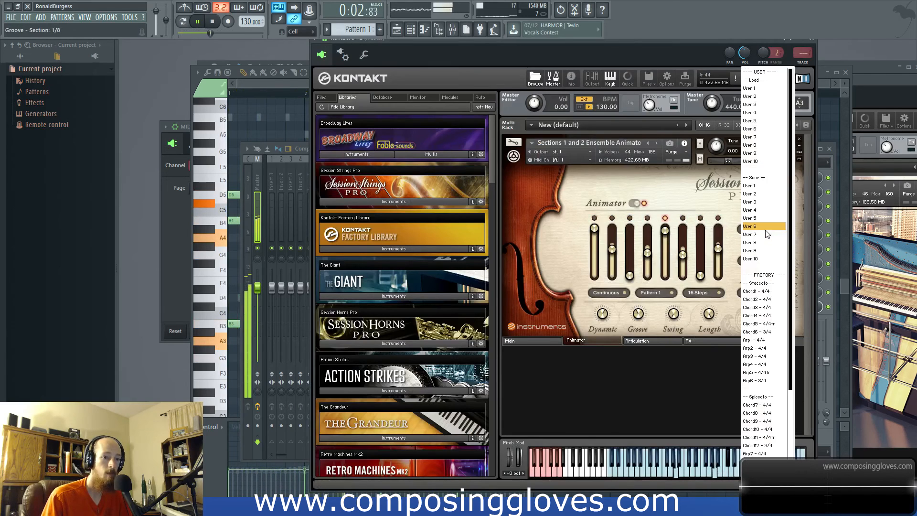
click(760, 316)
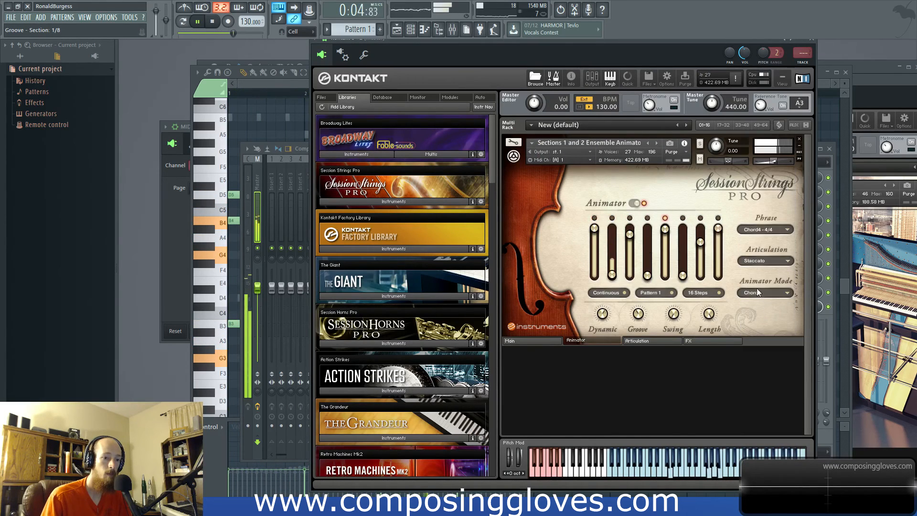
click(764, 230)
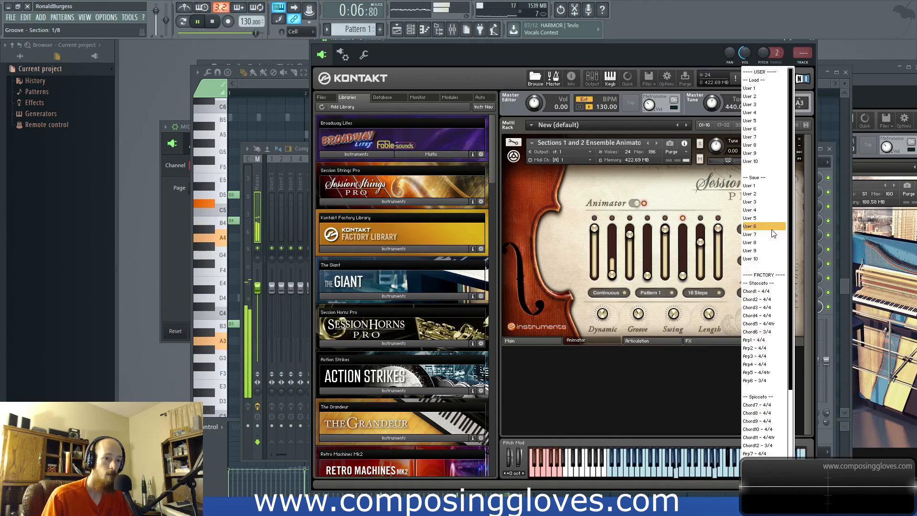
click(764, 290)
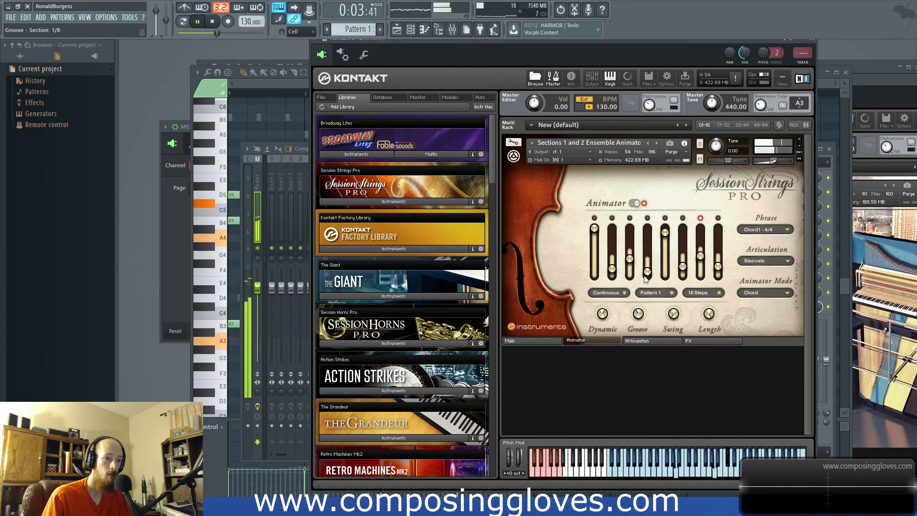
drag(611, 270, 627, 224)
drag(646, 271, 647, 244)
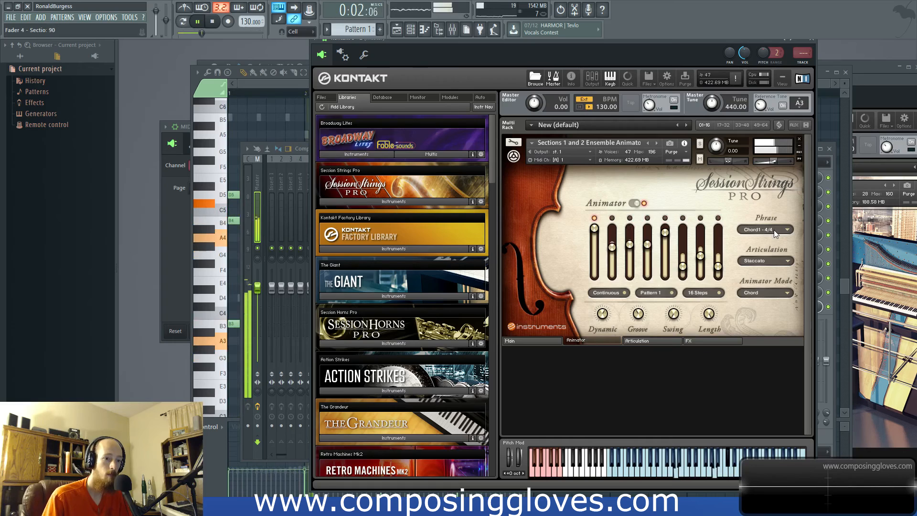
- Look at the Articulation page, return to the Animator and try Pattern 2 before going back to Pattern 1
click(652, 340)
click(593, 341)
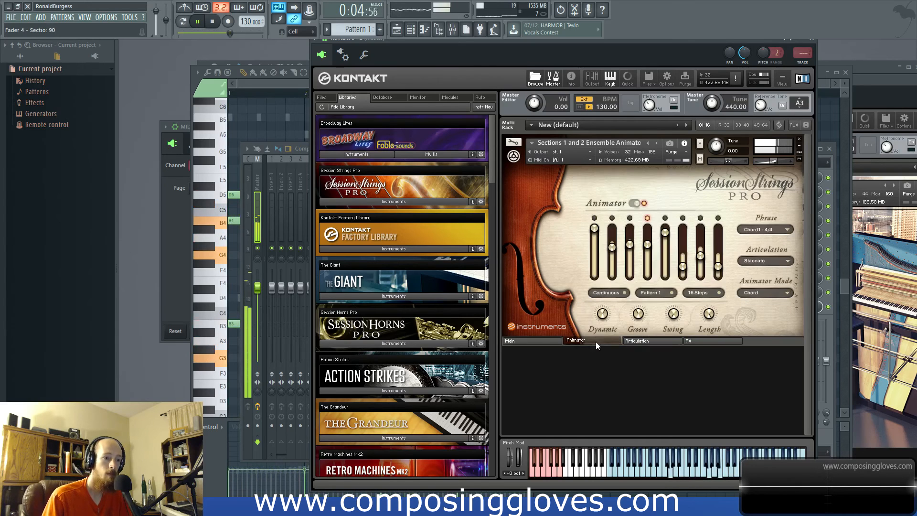
click(660, 294)
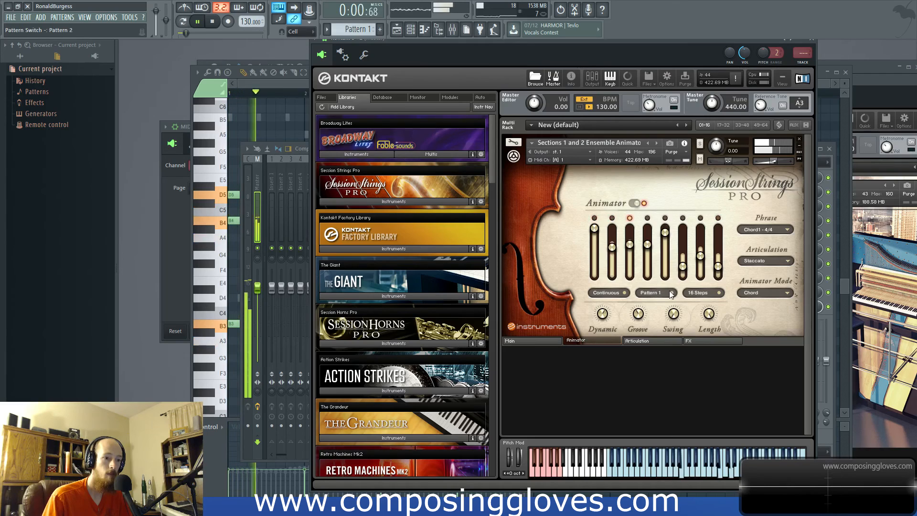
click(672, 294)
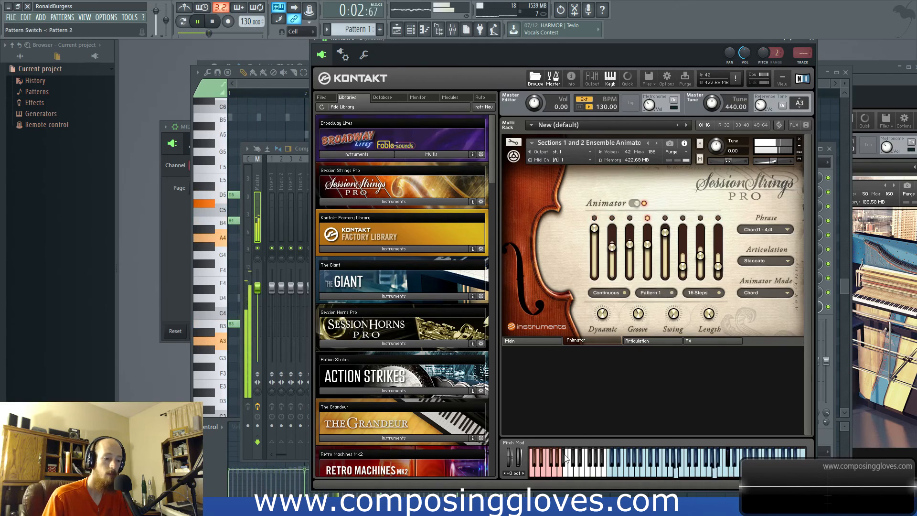
- Stop playback and try the phrase keyswitches at the low end of Kontakt's keyboard, ending on the User 1 phrase
click(559, 470)
click(547, 470)
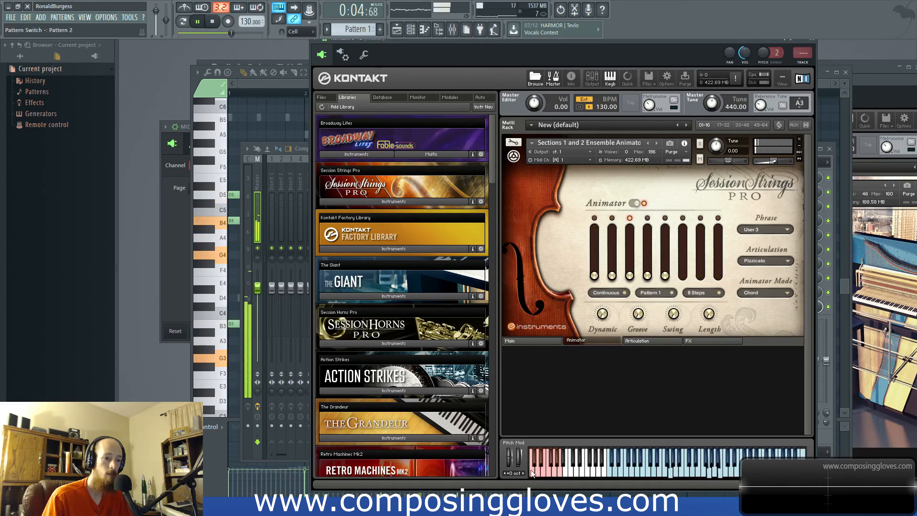
click(530, 470)
click(534, 467)
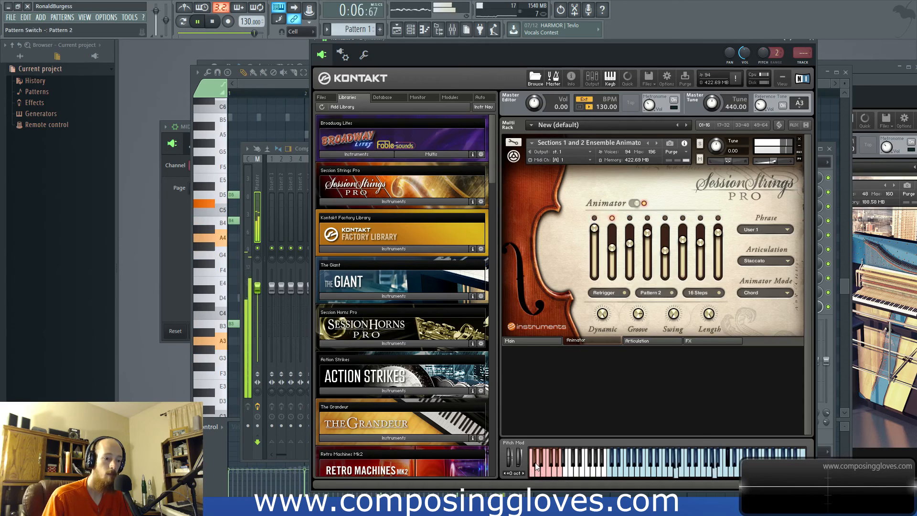
click(537, 466)
click(545, 465)
key(space)
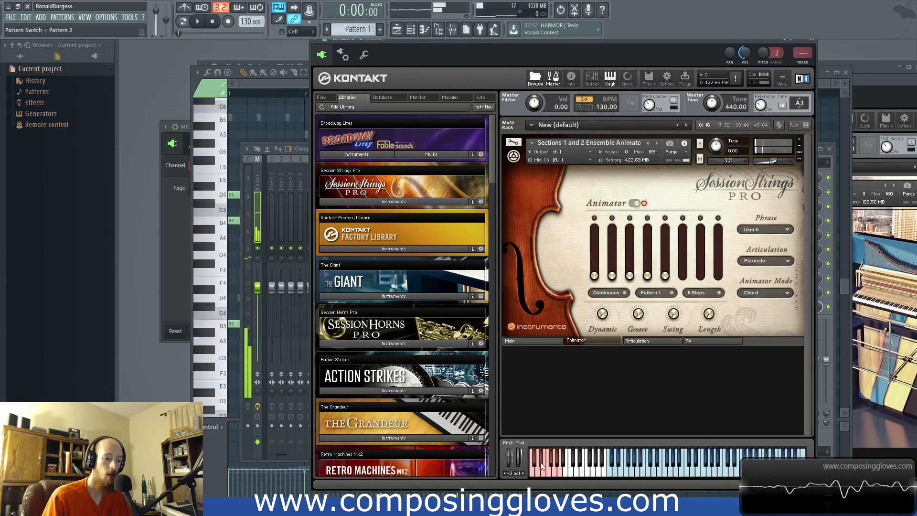
click(551, 469)
click(556, 469)
click(558, 462)
click(560, 469)
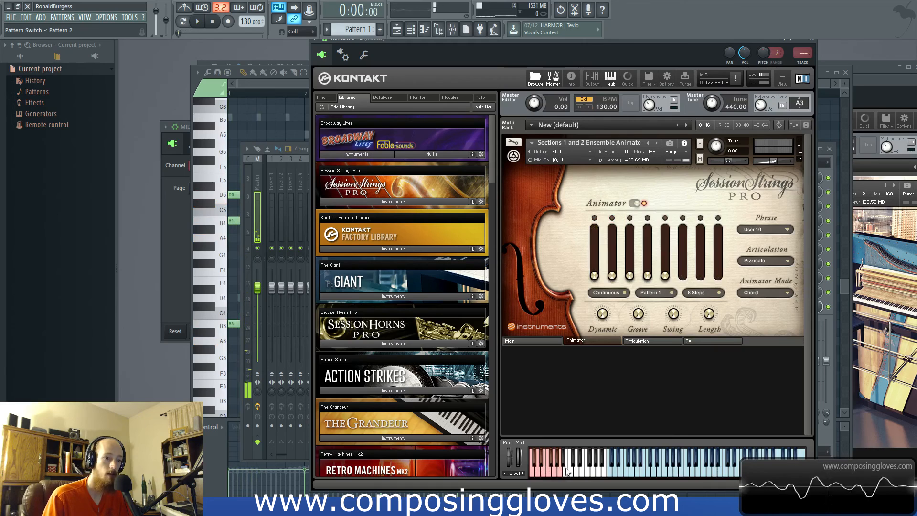
click(534, 473)
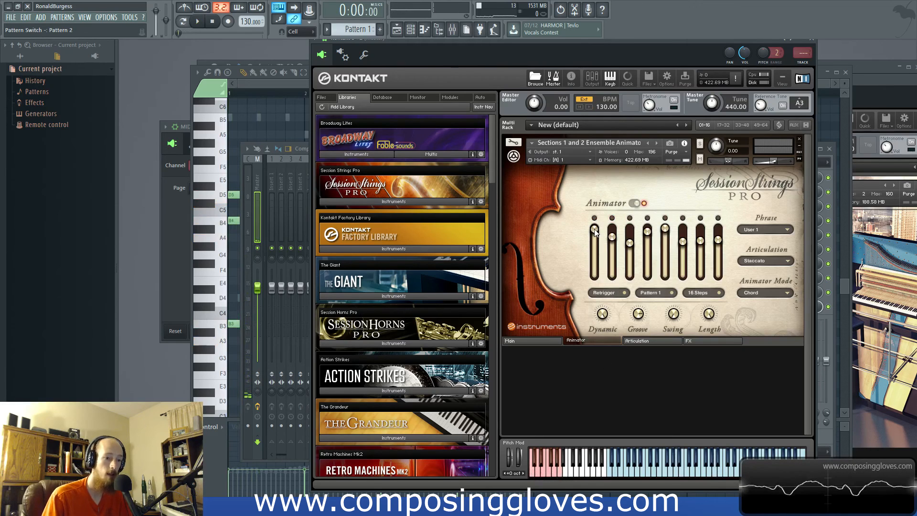
- Lower the first five Animator sliders of the User 1 phrase, play the pattern and compare Pattern 2 with Pattern 1
drag(593, 230, 668, 248)
key(space)
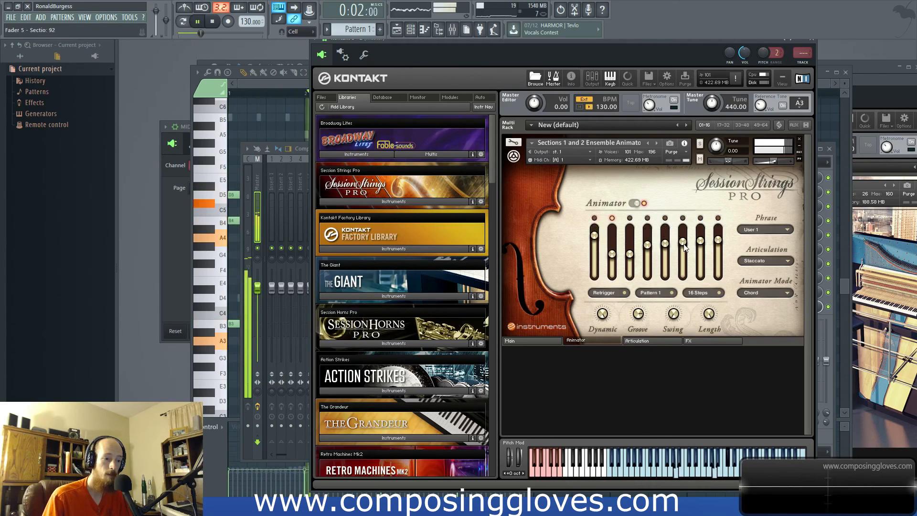
click(666, 293)
click(666, 293)
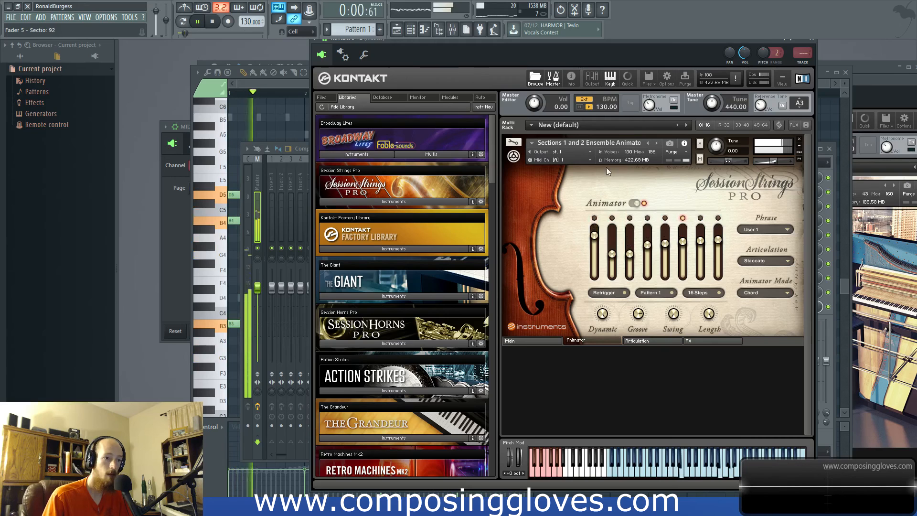
- Show the channel rack, lower the volume of the Kontakt 5 #2 channel and stop playback
key(F6)
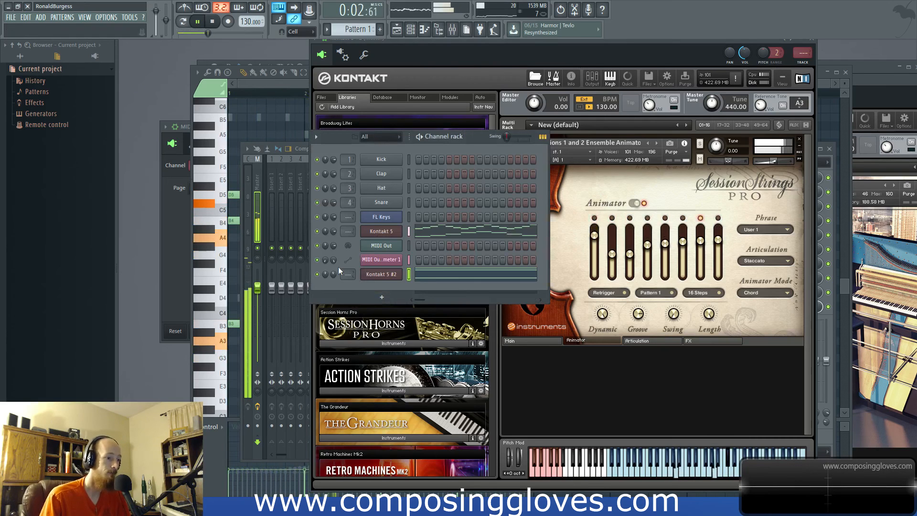
drag(333, 274, 334, 290)
key(space)
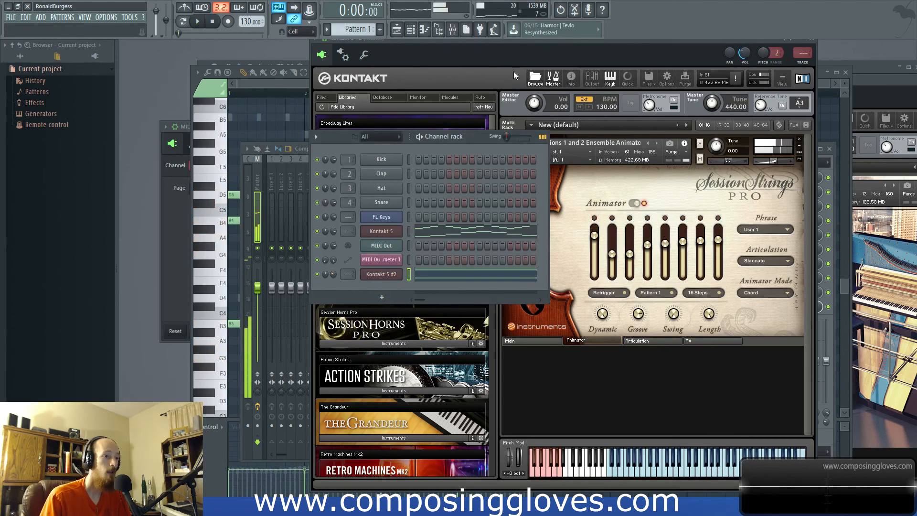
- Review the chord notes in the Kontakt 5 #2 piano roll and switch to the Kontakt 5 channel's arpeggio notes
click(519, 53)
click(272, 85)
scroll(338, 268, up, 5)
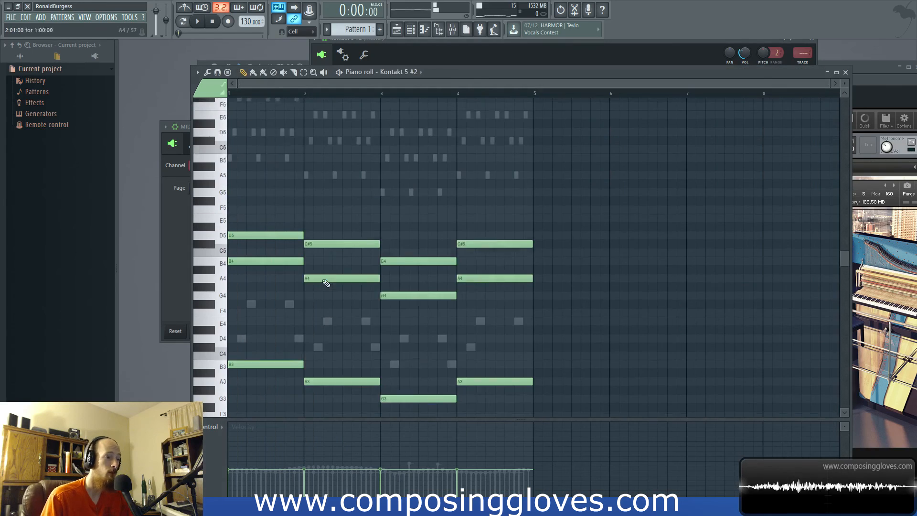
scroll(296, 285, down, 4)
key(ctrl+a)
key(ctrl+d)
scroll(399, 205, up, 3)
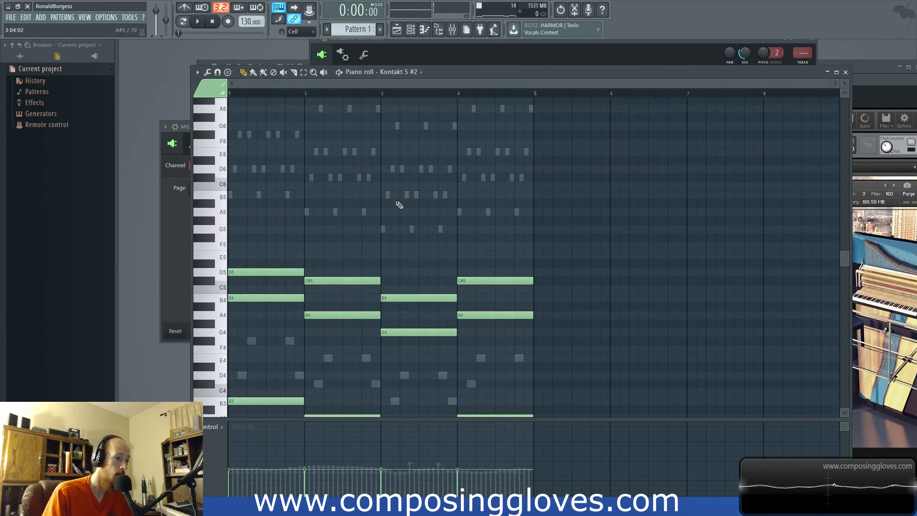
double_click(230, 197)
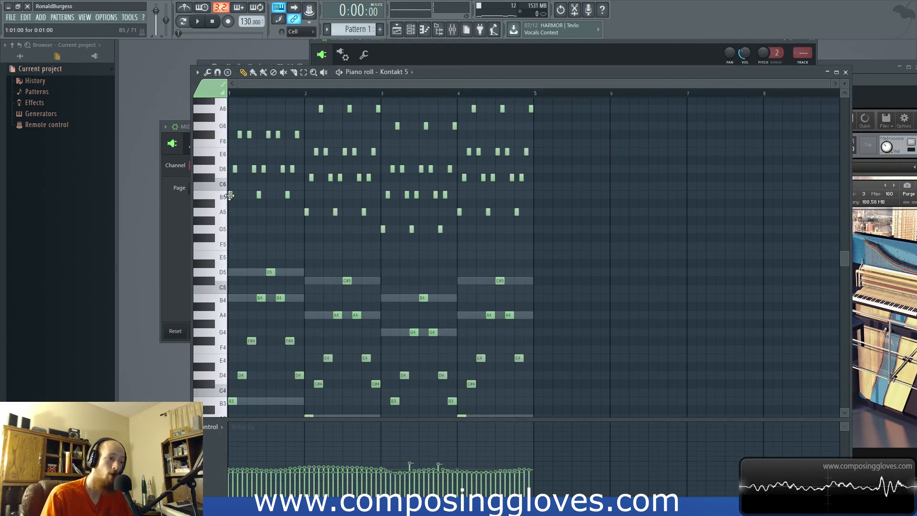
scroll(363, 287, down, 3)
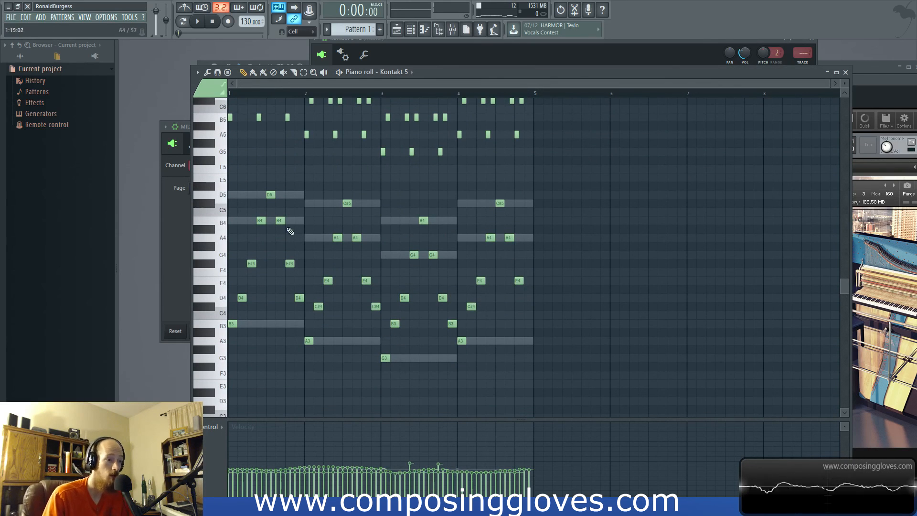
- Check the channel rack, return to the Kontakt 5 piano roll and look over the arpeggio's upper notes
key(F6)
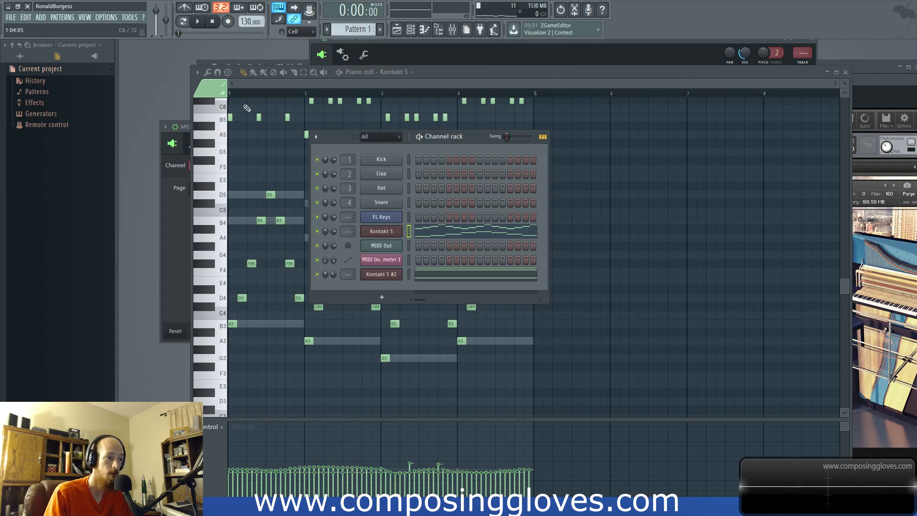
click(262, 83)
scroll(308, 185, up, 4)
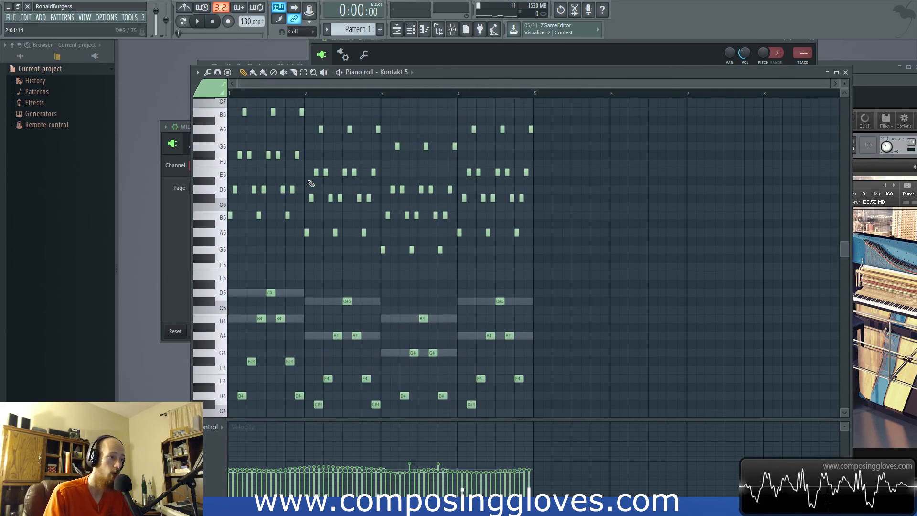
scroll(308, 185, down, 1)
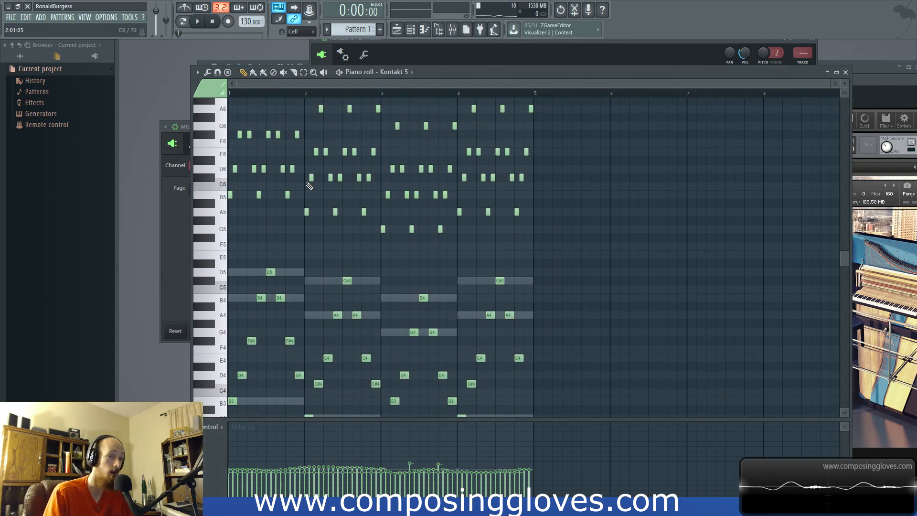